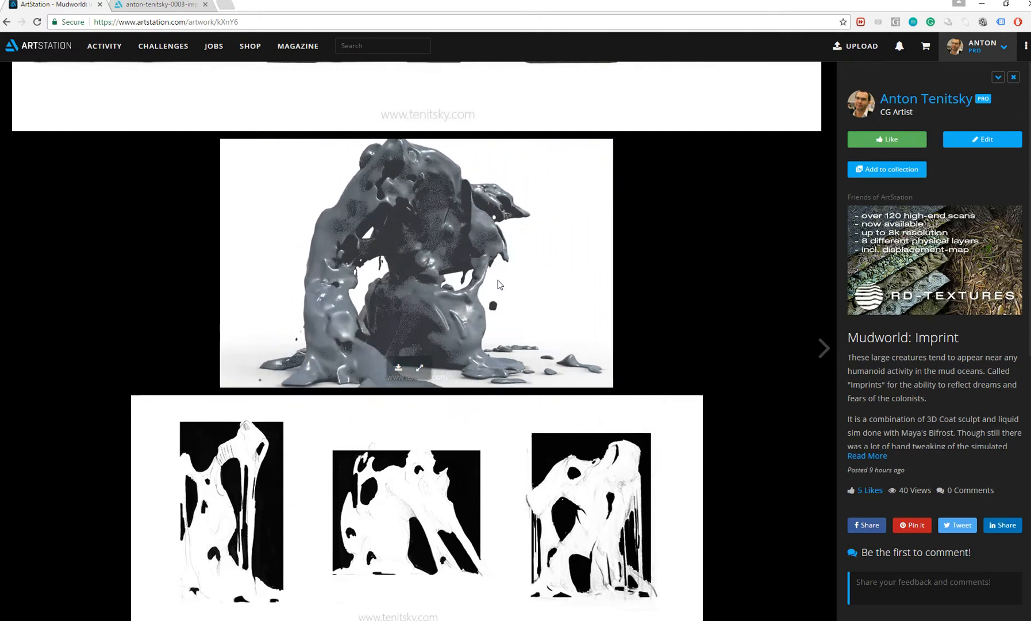
# Look over the creature renders and concept sketches on the Mudworld: Imprint ArtStation page.
pyautogui.middleClick(658, 319)
pyautogui.moveTo(658, 319); pyautogui.dragTo(655, 359, button='middle')
pyautogui.scroll(2, 655, 360)
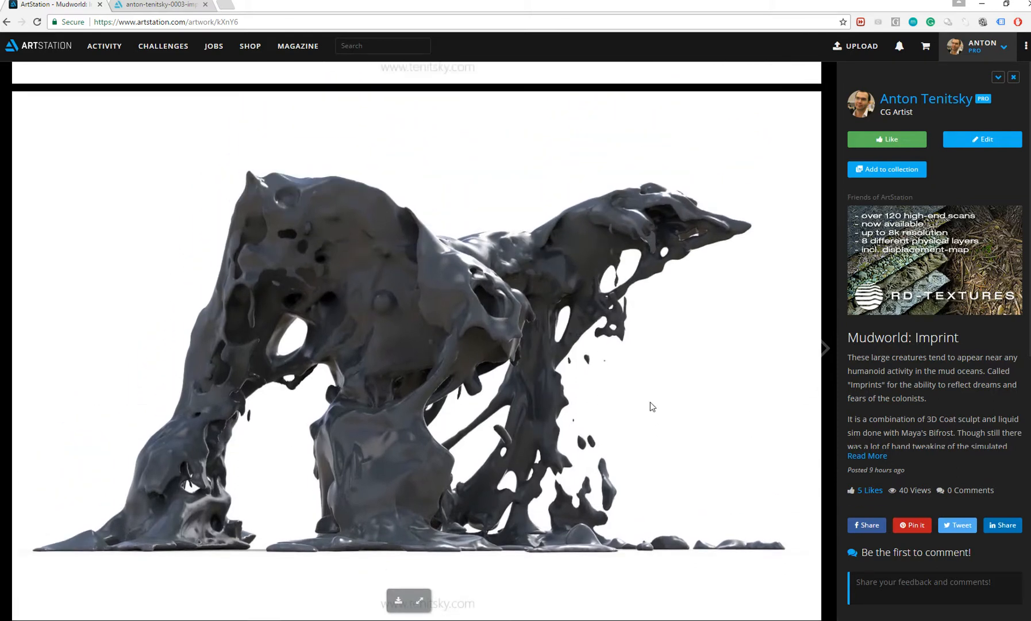
pyautogui.scroll(10, 652, 370)
pyautogui.moveTo(646, 280); pyautogui.dragTo(637, 367, button='middle')
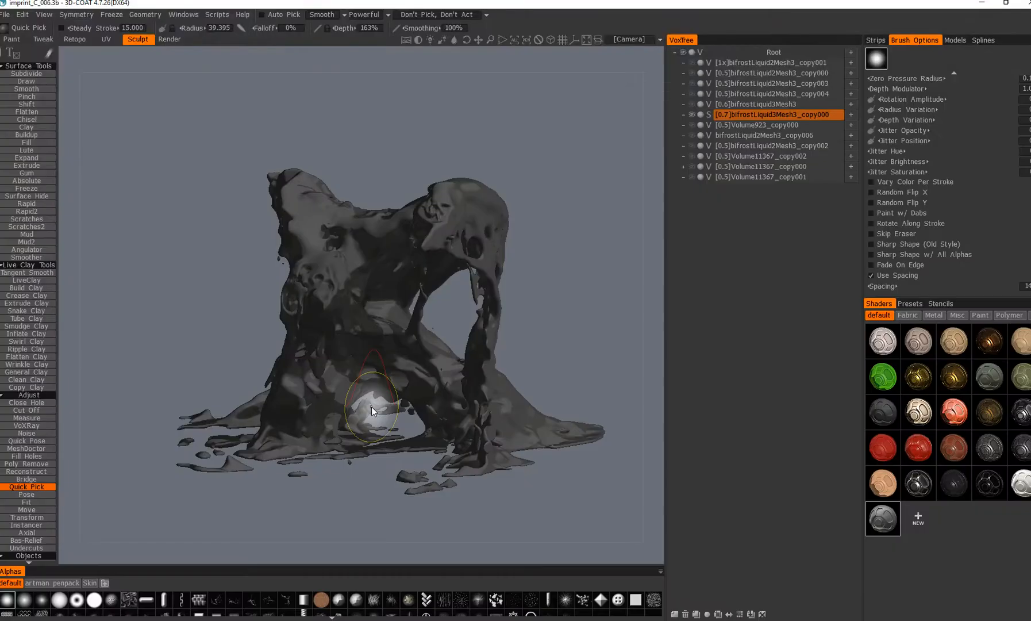
# Examine the overall shape of the finished creature sculpt in 3D-Coat from all sides.
pyautogui.keyDown('alt'); pyautogui.moveTo(575, 361); pyautogui.dragTo(368, 362); pyautogui.keyUp('alt')
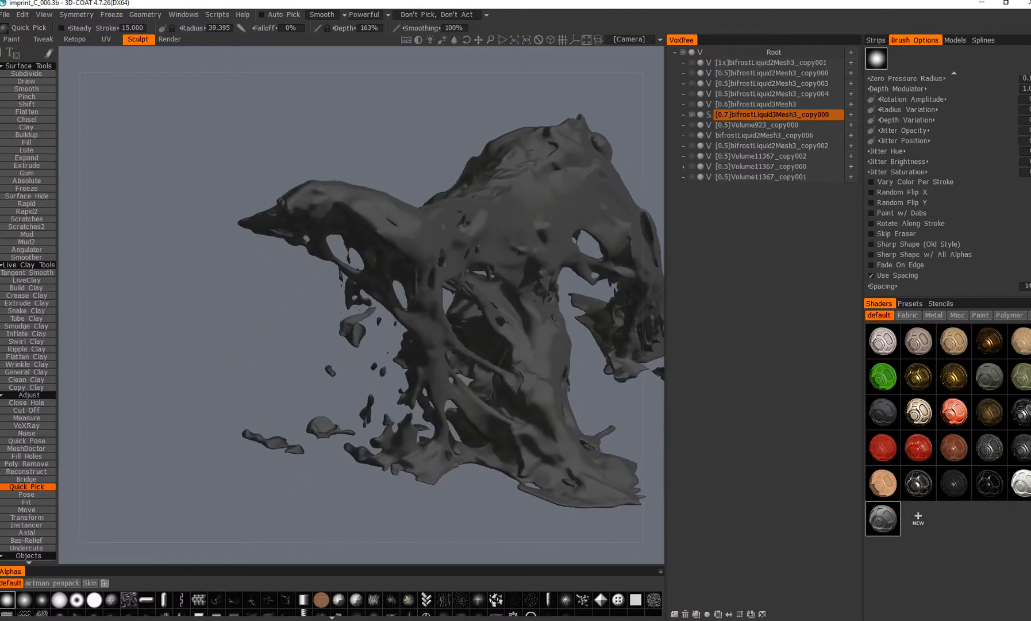
pyautogui.keyDown('alt'); pyautogui.moveTo(553, 336); pyautogui.dragTo(512, 325, button='middle'); pyautogui.keyUp('alt')
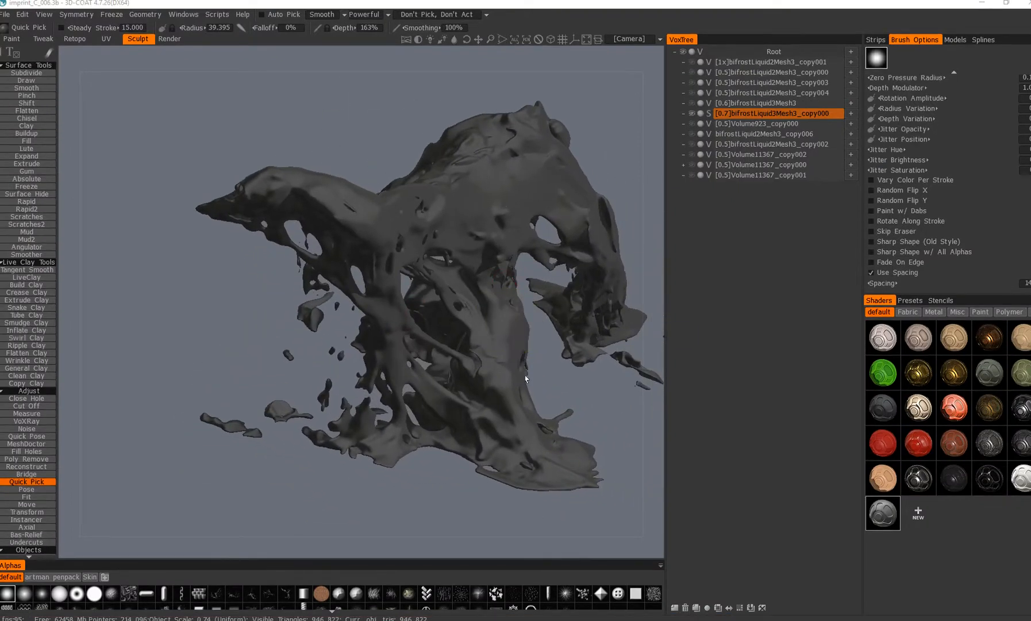
pyautogui.keyDown('alt'); pyautogui.moveTo(490, 374); pyautogui.dragTo(626, 365); pyautogui.keyUp('alt')
pyautogui.keyDown('alt'); pyautogui.moveTo(495, 346); pyautogui.dragTo(442, 317, button='middle'); pyautogui.keyUp('alt')
pyautogui.keyDown('alt'); pyautogui.moveTo(607, 358); pyautogui.dragTo(330, 345); pyautogui.keyUp('alt')
pyautogui.keyDown('alt'); pyautogui.moveTo(431, 333); pyautogui.dragTo(493, 362, button='middle'); pyautogui.keyUp('alt')
pyautogui.keyDown('alt'); pyautogui.moveTo(492, 361); pyautogui.dragTo(449, 385); pyautogui.keyUp('alt')
pyautogui.keyDown('alt'); pyautogui.moveTo(449, 385); pyautogui.dragTo(460, 350, button='right'); pyautogui.keyUp('alt')
pyautogui.keyDown('alt'); pyautogui.moveTo(460, 351); pyautogui.dragTo(300, 429); pyautogui.keyUp('alt')
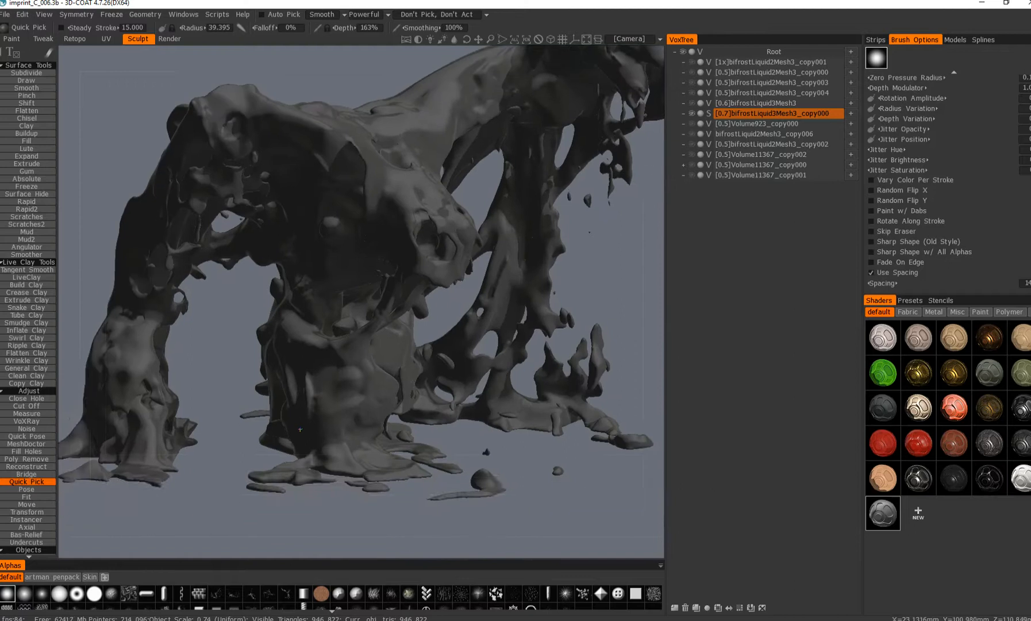
# Inspect the finished creature's holes, strands and surface details up close, ending with a view of the whole sculpt.
pyautogui.keyDown('alt'); pyautogui.moveTo(300, 429); pyautogui.dragTo(345, 373, button='right'); pyautogui.keyUp('alt')
pyautogui.keyDown('alt'); pyautogui.moveTo(478, 253); pyautogui.dragTo(446, 296, button='middle'); pyautogui.keyUp('alt')
pyautogui.moveTo(446, 296)
pyautogui.keyDown('alt'); pyautogui.mouseDown()
pyautogui.moveTo(400, 322)
pyautogui.moveTo(375, 356)
pyautogui.moveTo(368, 410)
pyautogui.moveTo(380, 313)
pyautogui.mouseUp(); pyautogui.keyUp('alt')
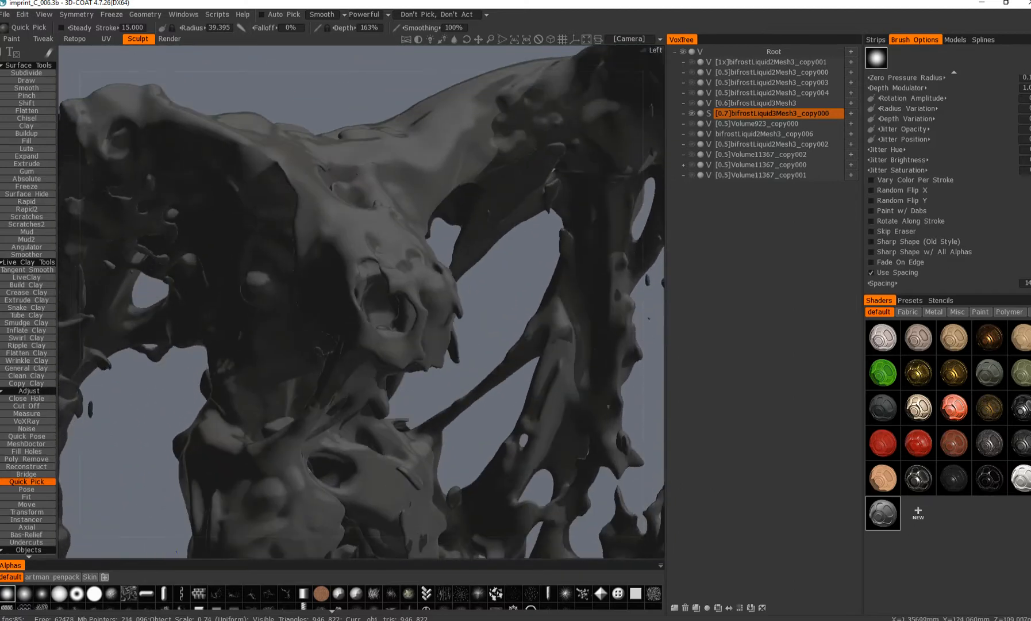
pyautogui.keyDown('alt'); pyautogui.moveTo(379, 313); pyautogui.dragTo(449, 224, button='middle'); pyautogui.keyUp('alt')
pyautogui.keyDown('alt'); pyautogui.moveTo(448, 224); pyautogui.dragTo(420, 259, button='right'); pyautogui.keyUp('alt')
pyautogui.keyDown('alt'); pyautogui.moveTo(420, 259); pyautogui.dragTo(385, 322, button='middle'); pyautogui.keyUp('alt')
pyautogui.keyDown('alt'); pyautogui.moveTo(385, 322); pyautogui.dragTo(380, 340, button='right'); pyautogui.keyUp('alt')
pyautogui.keyDown('alt'); pyautogui.moveTo(381, 340); pyautogui.dragTo(377, 311); pyautogui.keyUp('alt')
pyautogui.keyDown('alt'); pyautogui.moveTo(377, 311); pyautogui.dragTo(335, 283, button='middle'); pyautogui.keyUp('alt')
pyautogui.moveTo(336, 283)
pyautogui.keyDown('alt'); pyautogui.mouseDown()
pyautogui.moveTo(345, 345)
pyautogui.moveTo(336, 288)
pyautogui.moveTo(648, 305)
pyautogui.moveTo(479, 333)
pyautogui.moveTo(538, 340)
pyautogui.moveTo(186, 415)
pyautogui.moveTo(524, 246)
pyautogui.mouseUp(); pyautogui.keyUp('alt')
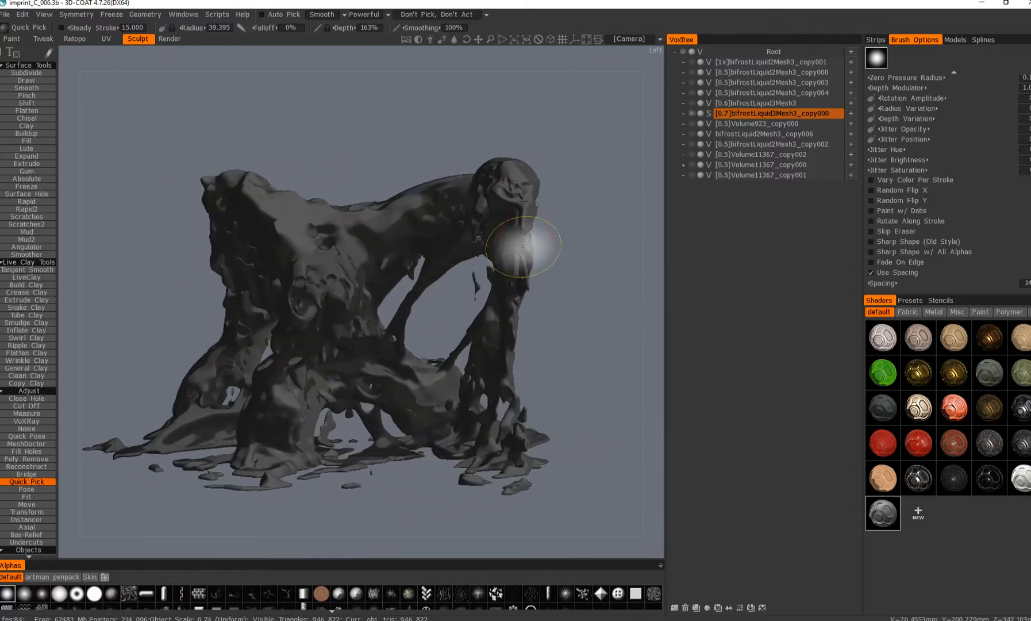
# Switch to the browser and view the product page of the book Elemental Magic, Volume II.
pyautogui.click(982, 3)
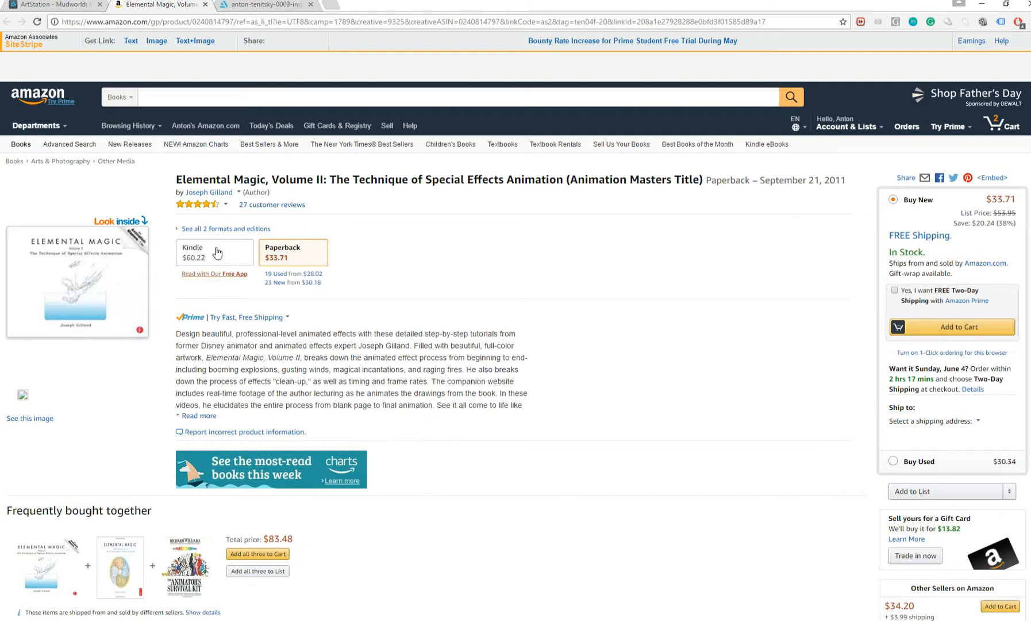
pyautogui.scroll(-1, 412, 367)
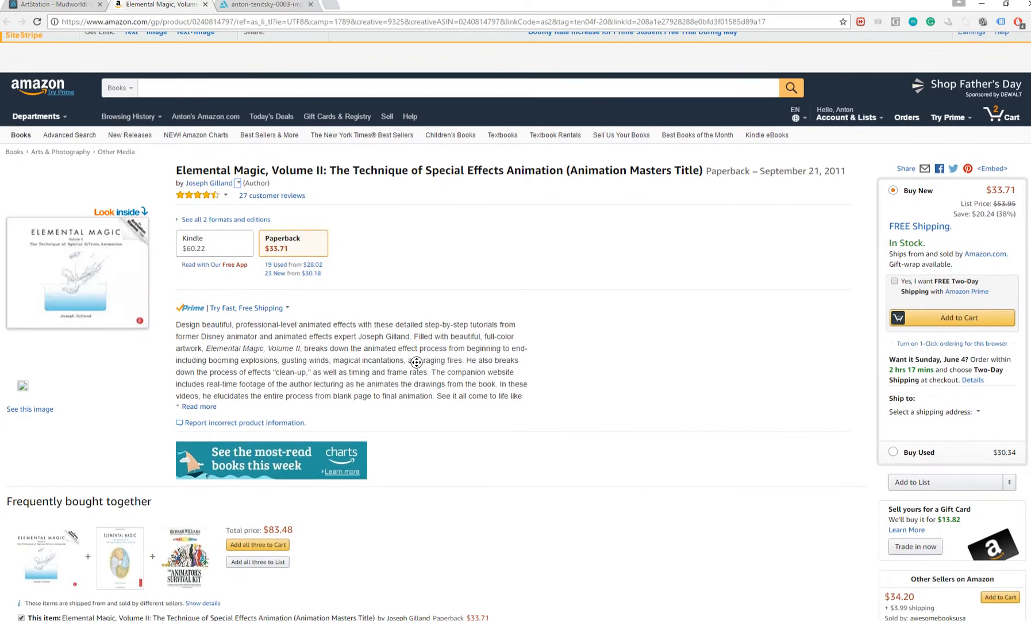
pyautogui.scroll(1, 412, 367)
pyautogui.moveTo(224, 186)
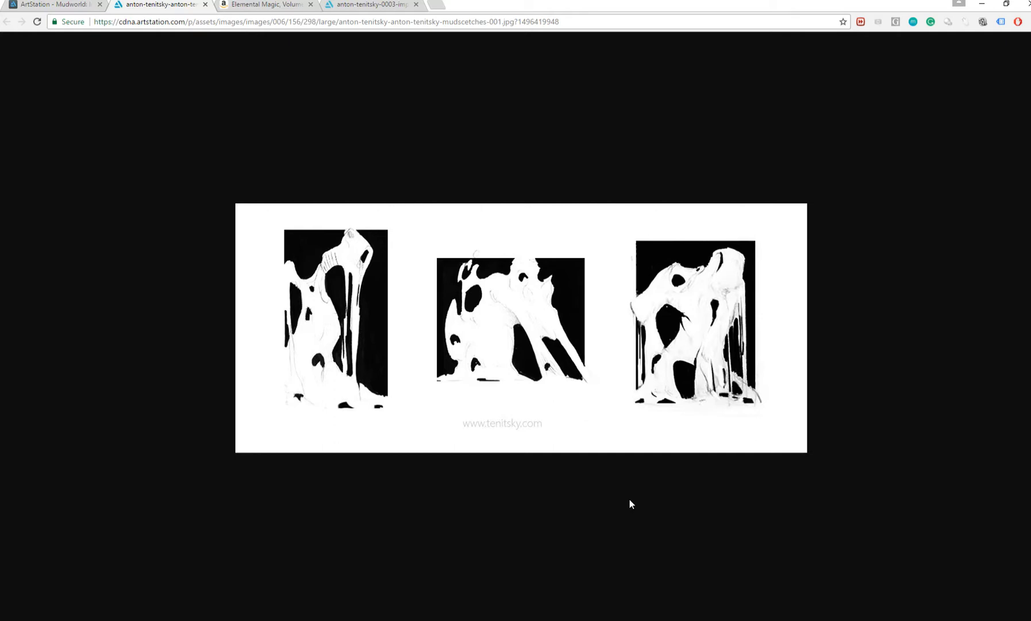
# Switch back to 3D-Coat and start a new voxel sculpting scene from the small sphere.
pyautogui.hotkey('alt', 'Tab')
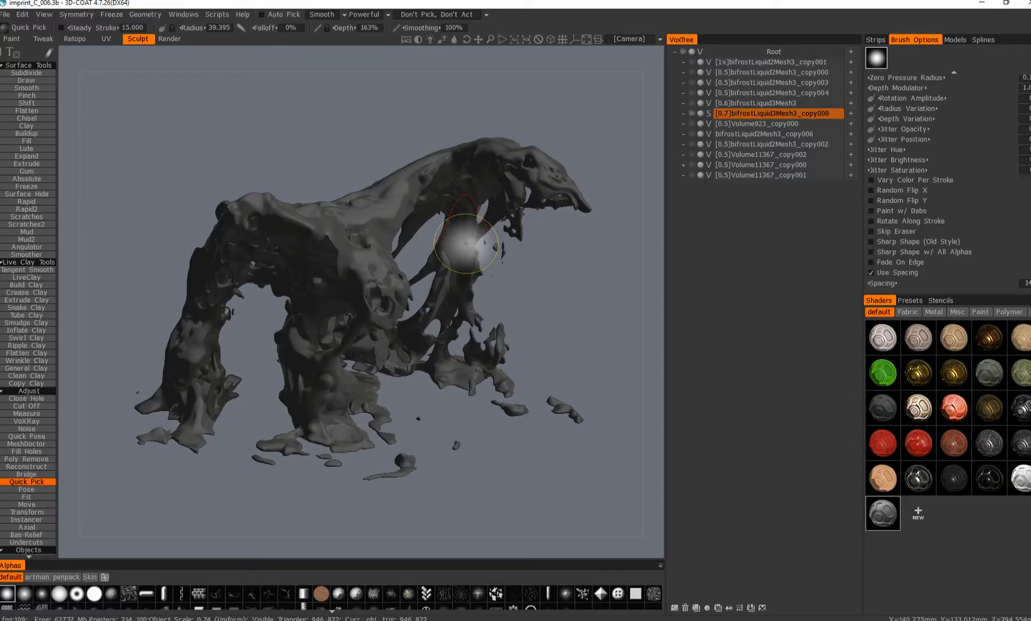
pyautogui.click(7, 15)
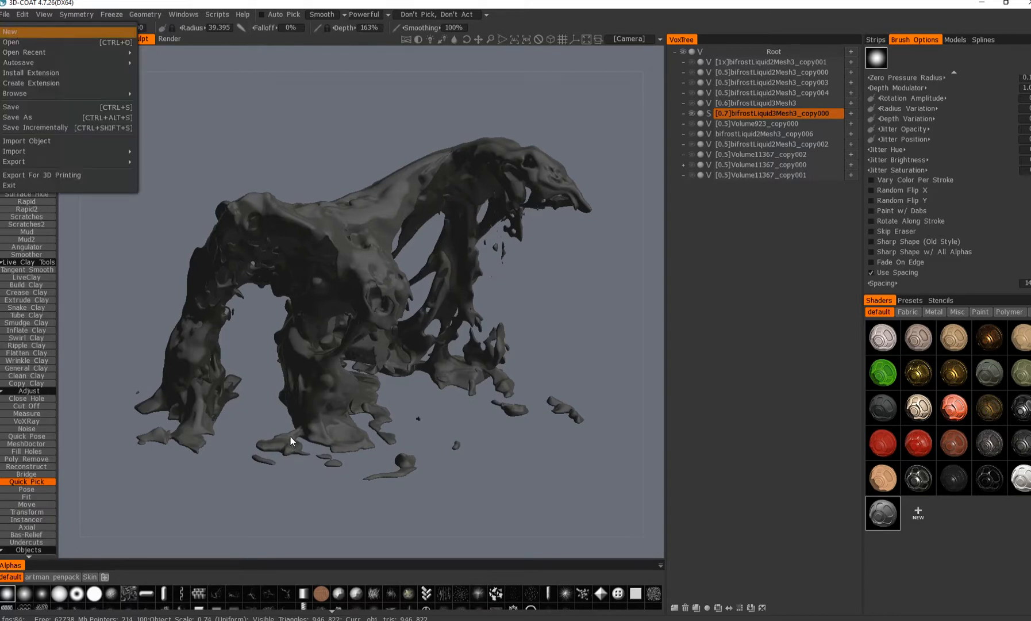
pyautogui.press('Return')
pyautogui.click(253, 315)
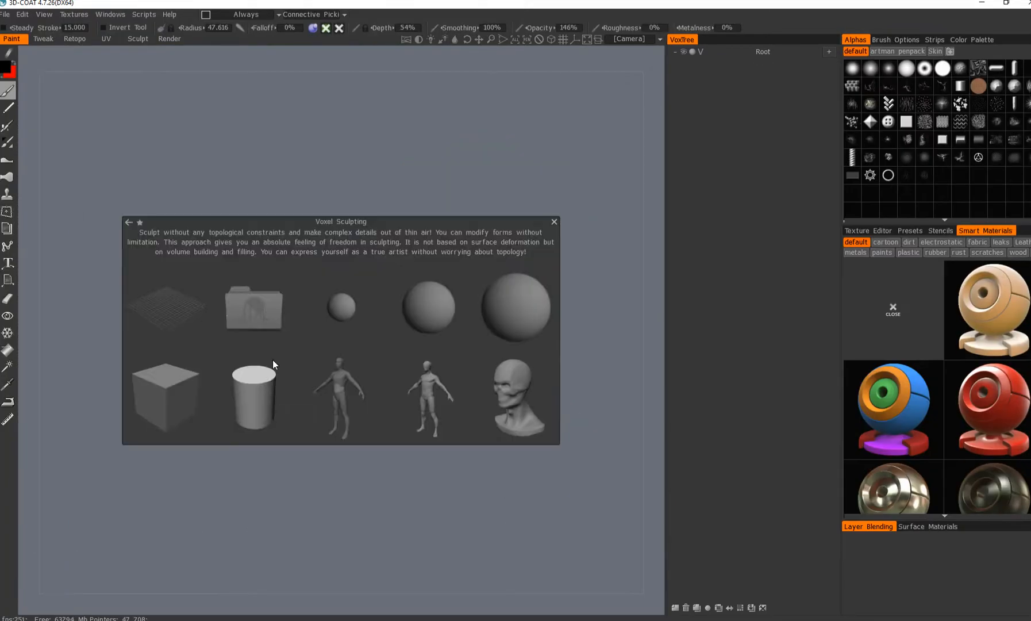
pyautogui.click(340, 308)
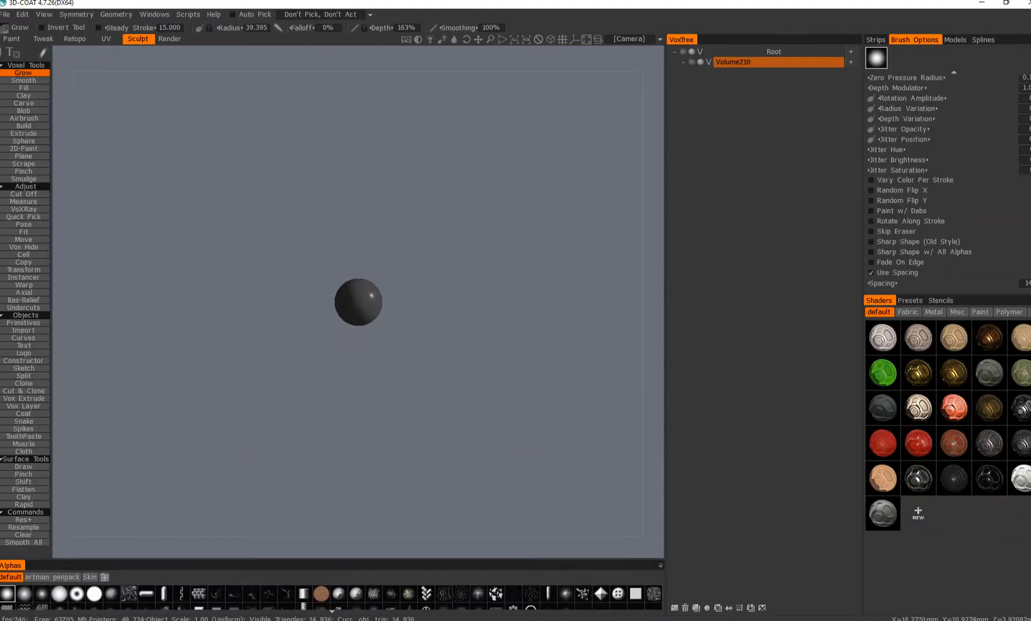
# Build a rough angular creature with a raised head and spread legs from the sphere, using Carve with a square alpha.
pyautogui.press('2')
pyautogui.press('KP_7')
pyautogui.moveTo(379, 327); pyautogui.dragTo(383, 328, button='right')
pyautogui.moveTo(366, 316); pyautogui.dragTo(371, 372)
pyautogui.moveTo(353, 334); pyautogui.dragTo(398, 380)
pyautogui.moveTo(351, 330)
pyautogui.mouseDown()
pyautogui.moveTo(275, 345)
pyautogui.moveTo(389, 156)
pyautogui.moveTo(375, 345)
pyautogui.mouseUp()
pyautogui.moveTo(288, 397)
pyautogui.mouseDown()
pyautogui.moveTo(356, 385)
pyautogui.moveTo(397, 299)
pyautogui.moveTo(402, 313)
pyautogui.moveTo(366, 210)
pyautogui.mouseUp()
pyautogui.moveTo(345, 273)
pyautogui.mouseDown()
pyautogui.moveTo(334, 230)
pyautogui.moveTo(329, 273)
pyautogui.moveTo(397, 339)
pyautogui.moveTo(368, 322)
pyautogui.moveTo(414, 191)
pyautogui.mouseUp()
pyautogui.moveTo(414, 230); pyautogui.dragTo(357, 303)
pyautogui.moveTo(374, 362); pyautogui.dragTo(414, 288)
pyautogui.moveTo(348, 339); pyautogui.dragTo(442, 168)
pyautogui.moveTo(406, 315)
pyautogui.mouseDown()
pyautogui.moveTo(231, 278)
pyautogui.moveTo(245, 255)
pyautogui.mouseUp()
pyautogui.moveTo(364, 277); pyautogui.dragTo(333, 115)
pyautogui.moveTo(419, 215); pyautogui.dragTo(287, 253)
pyautogui.moveTo(449, 168)
pyautogui.mouseDown()
pyautogui.moveTo(481, 129)
pyautogui.moveTo(467, 168)
pyautogui.mouseUp()
pyautogui.moveTo(356, 253)
pyautogui.mouseDown()
pyautogui.moveTo(219, 271)
pyautogui.moveTo(248, 322)
pyautogui.moveTo(227, 268)
pyautogui.moveTo(187, 253)
pyautogui.mouseUp()
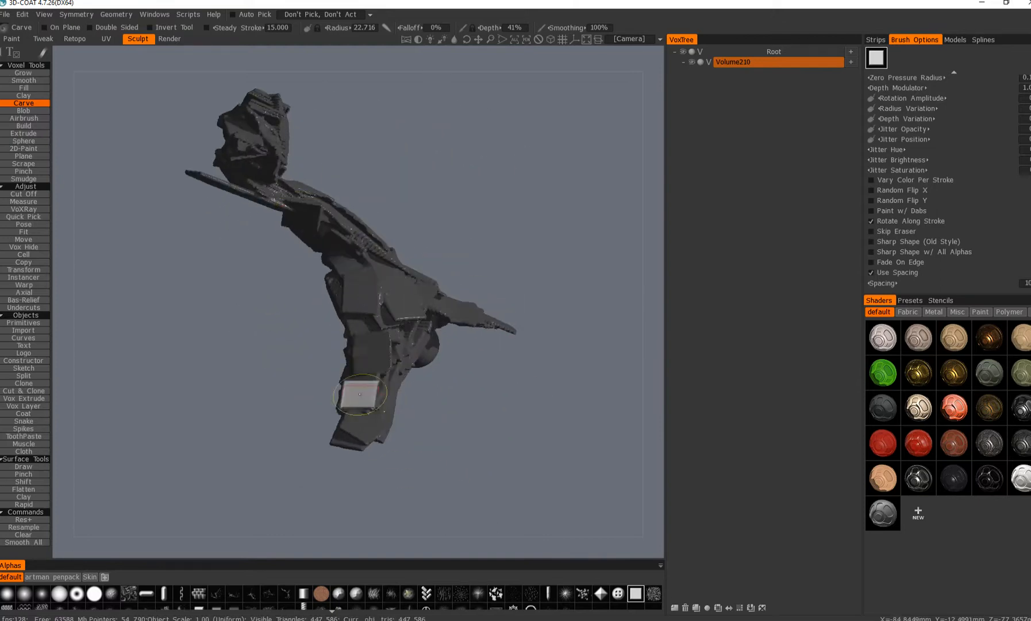
pyautogui.moveTo(360, 399); pyautogui.dragTo(381, 317)
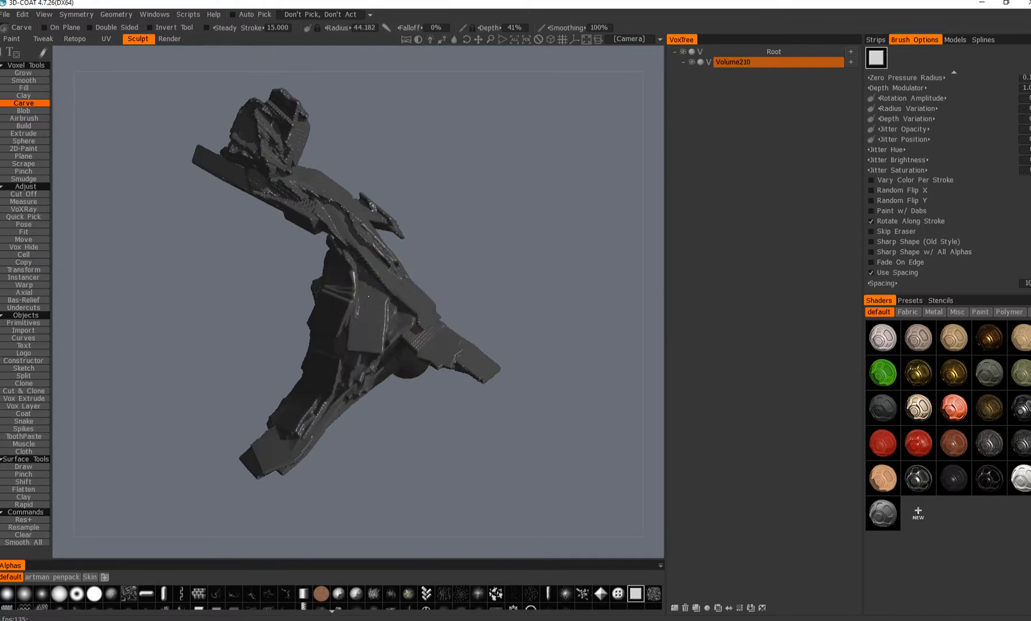
# Fill and soften the jagged gaps along the creature's head, body and legs with the Fill brush.
pyautogui.press('f')
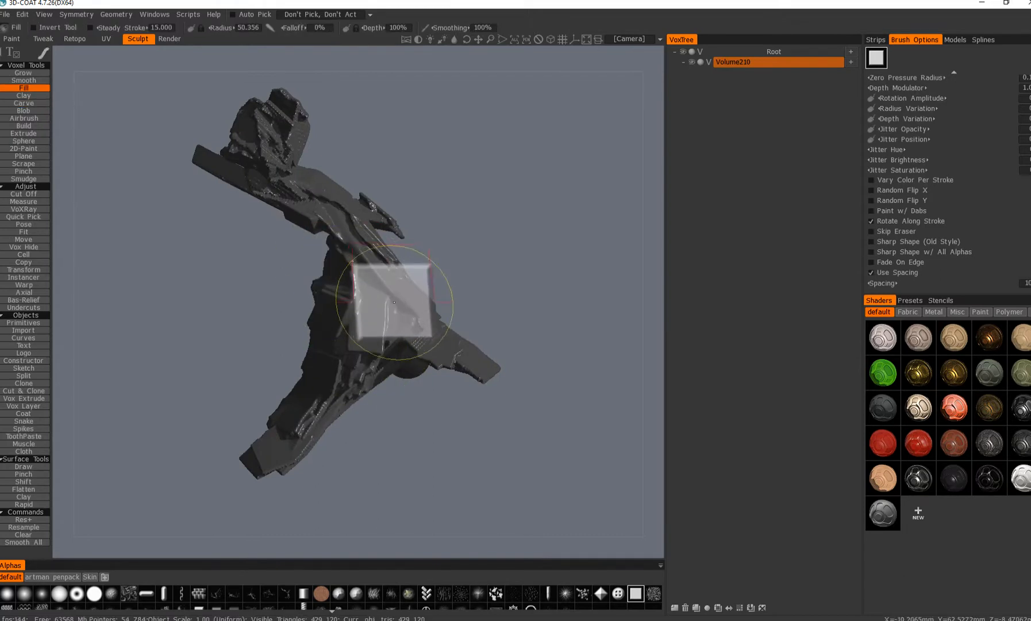
pyautogui.moveTo(286, 138)
pyautogui.mouseDown()
pyautogui.moveTo(304, 283)
pyautogui.moveTo(407, 313)
pyautogui.moveTo(391, 368)
pyautogui.moveTo(371, 253)
pyautogui.mouseUp()
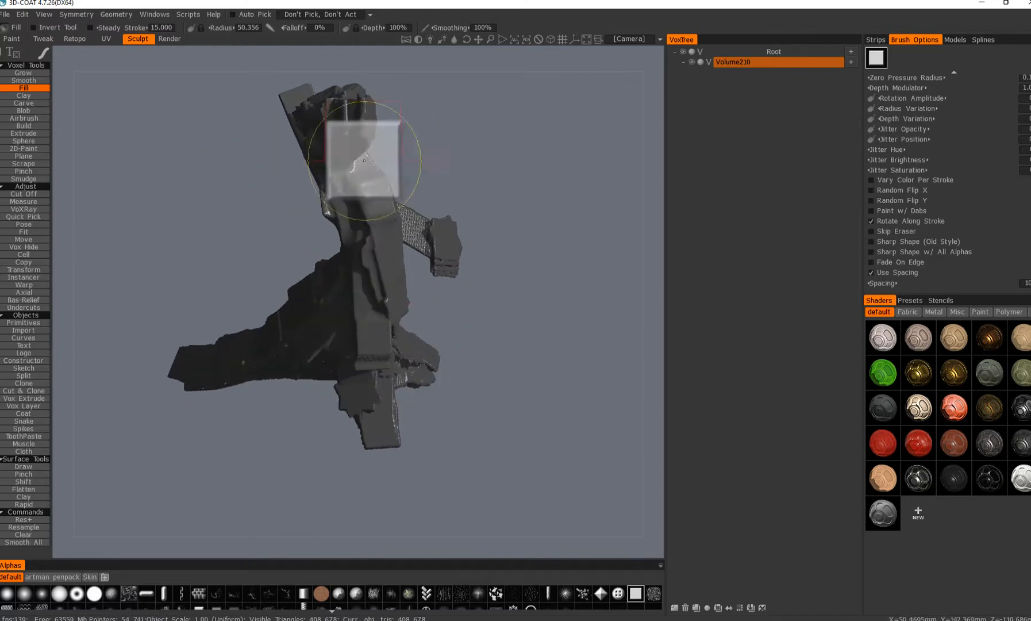
pyautogui.moveTo(410, 332)
pyautogui.mouseDown()
pyautogui.moveTo(426, 289)
pyautogui.moveTo(355, 248)
pyautogui.mouseUp()
pyautogui.moveTo(344, 350); pyautogui.dragTo(330, 316)
pyautogui.moveTo(352, 255); pyautogui.dragTo(304, 276)
# Cut off the underside of the creature with a rectangular Cut Off selection to flatten its base.
pyautogui.click(24, 194)
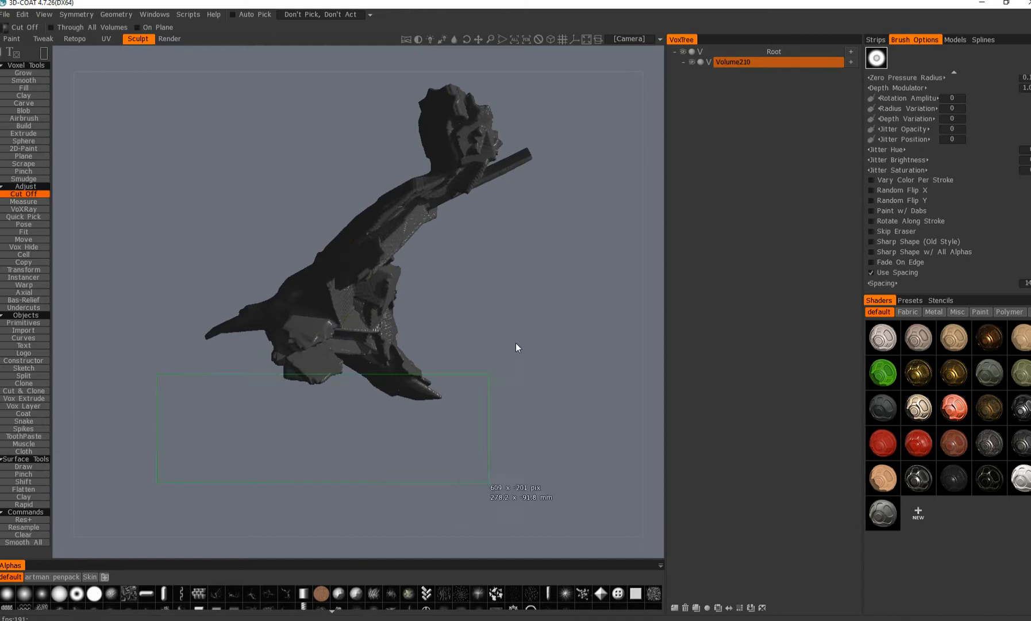
pyautogui.moveTo(304, 346)
pyautogui.mouseDown()
pyautogui.moveTo(528, 262)
pyautogui.moveTo(632, 266)
pyautogui.mouseUp()
pyautogui.moveTo(390, 236); pyautogui.dragTo(253, 299)
# Smooth the trimmed creature's head and body with more Fill strokes.
pyautogui.press('f')
pyautogui.moveTo(333, 189); pyautogui.dragTo(339, 208)
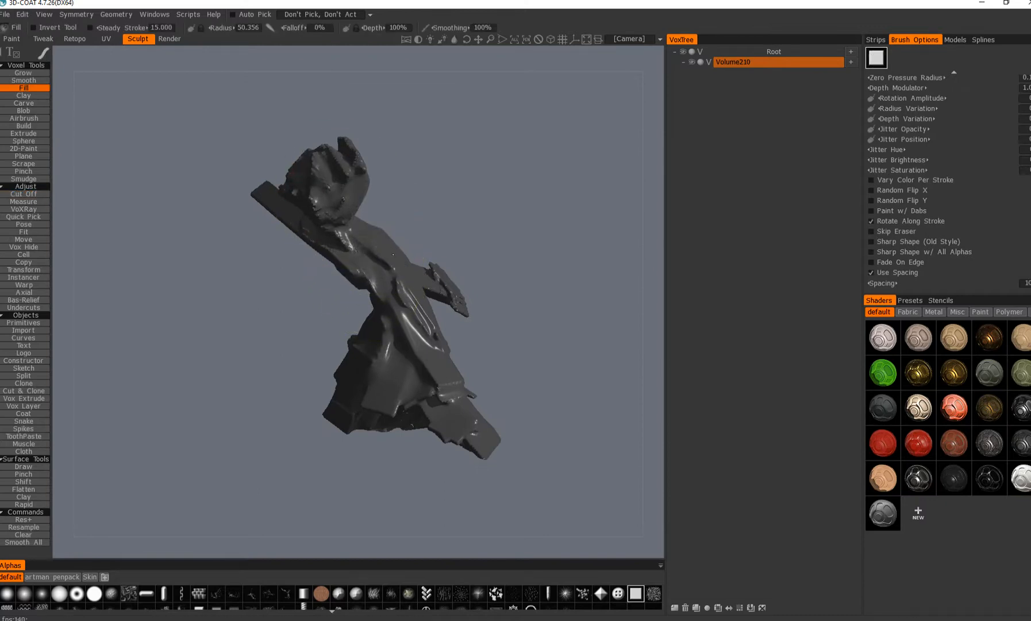
pyautogui.moveTo(288, 321)
pyautogui.mouseDown()
pyautogui.moveTo(341, 265)
pyautogui.moveTo(328, 235)
pyautogui.moveTo(275, 382)
pyautogui.moveTo(377, 305)
pyautogui.mouseUp()
# Resample the sculpt to a lower density of about 0.6 with Good resampling quality.
pyautogui.press('r')
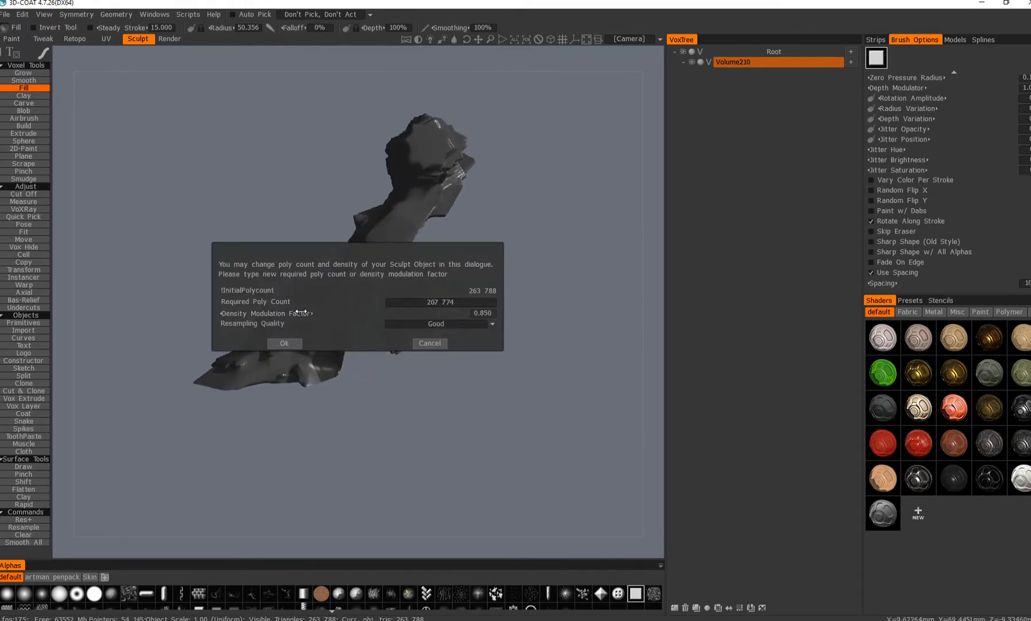
pyautogui.moveTo(296, 311)
pyautogui.mouseDown()
pyautogui.moveTo(421, 246)
pyautogui.moveTo(380, 301)
pyautogui.mouseUp()
pyautogui.click(289, 344)
# Melt the head, neck and body of the resampled sculpt into rounded forms with Fill strokes.
pyautogui.moveTo(290, 304)
pyautogui.mouseDown()
pyautogui.moveTo(391, 307)
pyautogui.moveTo(380, 368)
pyautogui.moveTo(286, 400)
pyautogui.moveTo(346, 300)
pyautogui.moveTo(328, 233)
pyautogui.mouseUp()
pyautogui.moveTo(291, 279); pyautogui.dragTo(604, 253)
pyautogui.moveTo(481, 305)
pyautogui.mouseDown()
pyautogui.moveTo(325, 302)
pyautogui.moveTo(281, 286)
pyautogui.moveTo(262, 299)
pyautogui.moveTo(332, 309)
pyautogui.moveTo(311, 322)
pyautogui.moveTo(276, 299)
pyautogui.moveTo(299, 300)
pyautogui.moveTo(276, 297)
pyautogui.moveTo(263, 249)
pyautogui.mouseUp()
# Draw several ToothPaste strands hanging from the underside of the creature's head and neck down to its base.
pyautogui.click(24, 436)
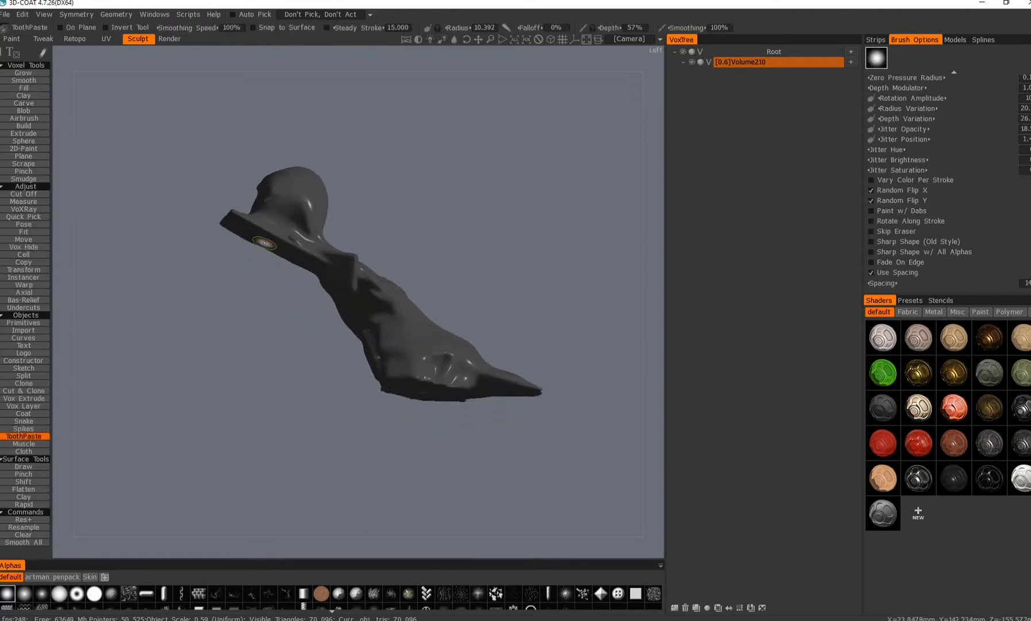
pyautogui.moveTo(471, 345); pyautogui.dragTo(433, 321)
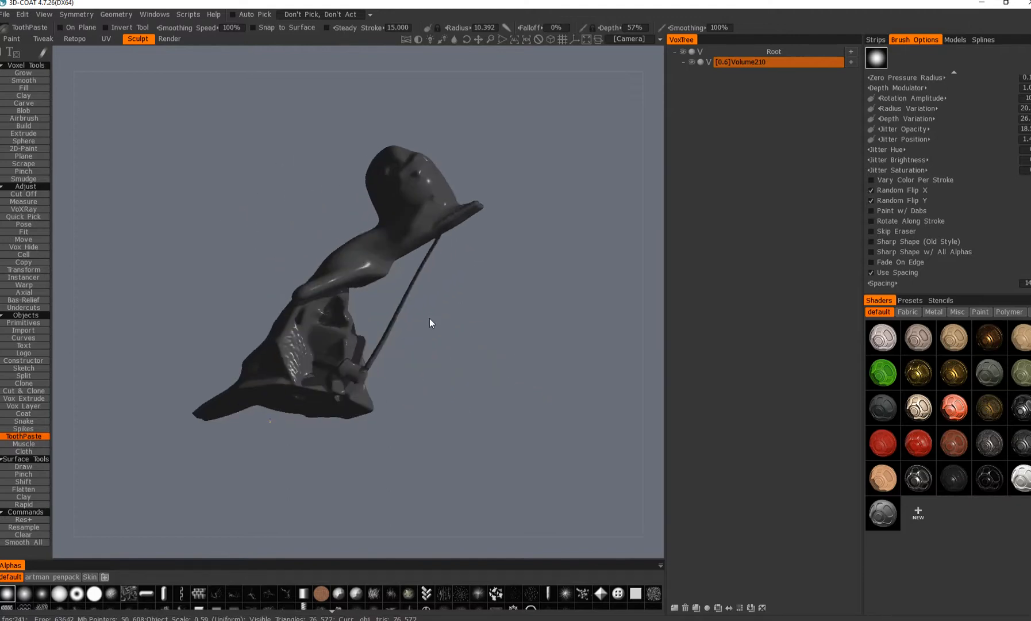
pyautogui.moveTo(406, 285)
pyautogui.mouseDown()
pyautogui.moveTo(444, 238)
pyautogui.moveTo(320, 369)
pyautogui.mouseUp()
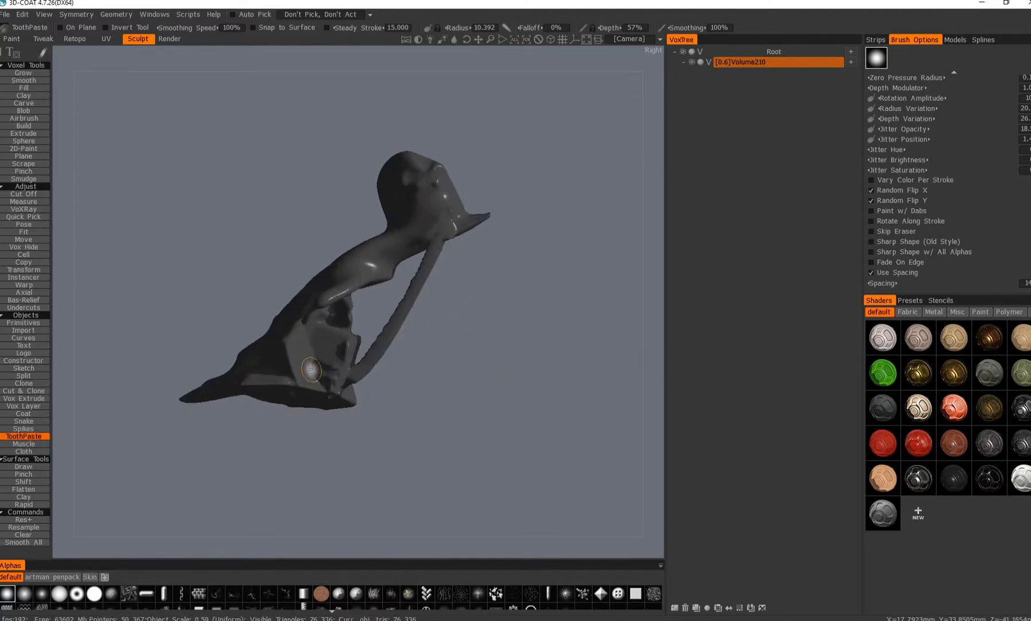
pyautogui.moveTo(263, 416); pyautogui.dragTo(320, 256)
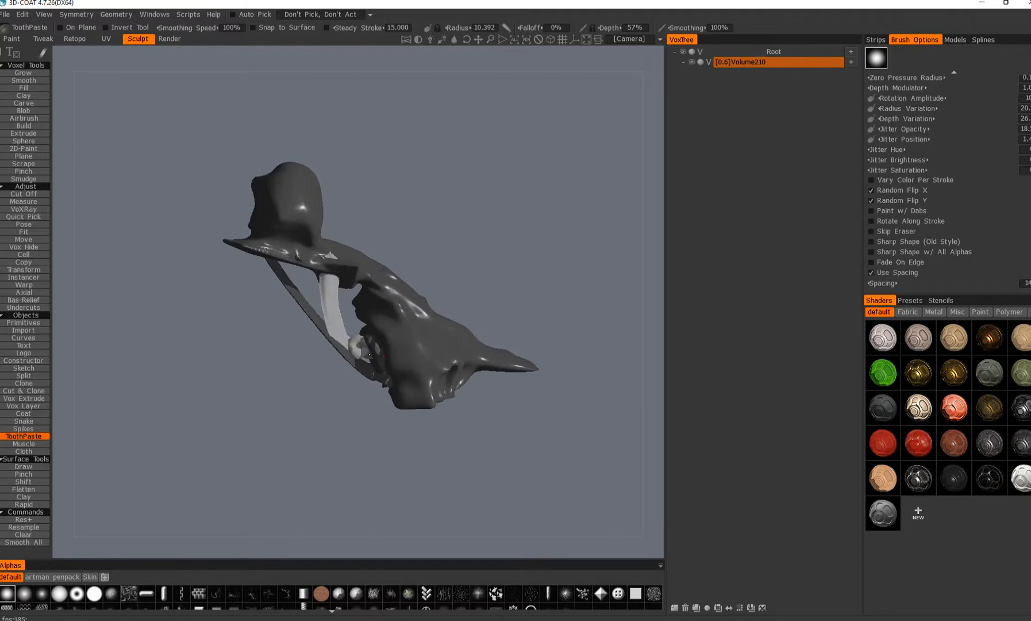
pyautogui.moveTo(345, 373); pyautogui.dragTo(506, 314)
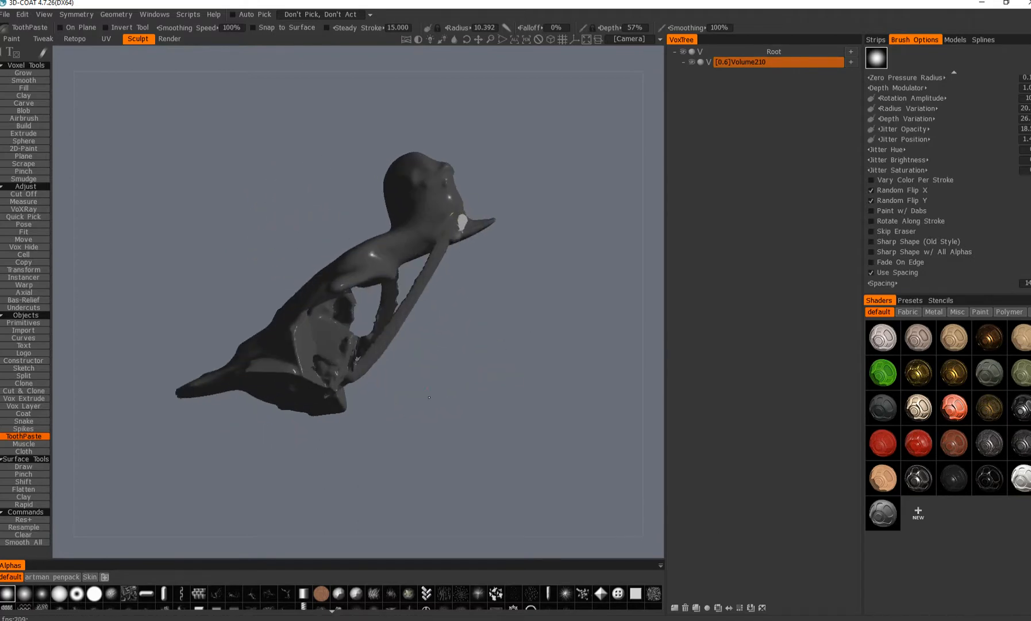
pyautogui.moveTo(371, 361)
pyautogui.mouseDown()
pyautogui.moveTo(267, 366)
pyautogui.moveTo(240, 345)
pyautogui.moveTo(241, 295)
pyautogui.moveTo(258, 329)
pyautogui.moveTo(298, 215)
pyautogui.moveTo(286, 278)
pyautogui.mouseUp()
pyautogui.moveTo(373, 307); pyautogui.dragTo(277, 242)
pyautogui.moveTo(347, 335); pyautogui.dragTo(248, 237)
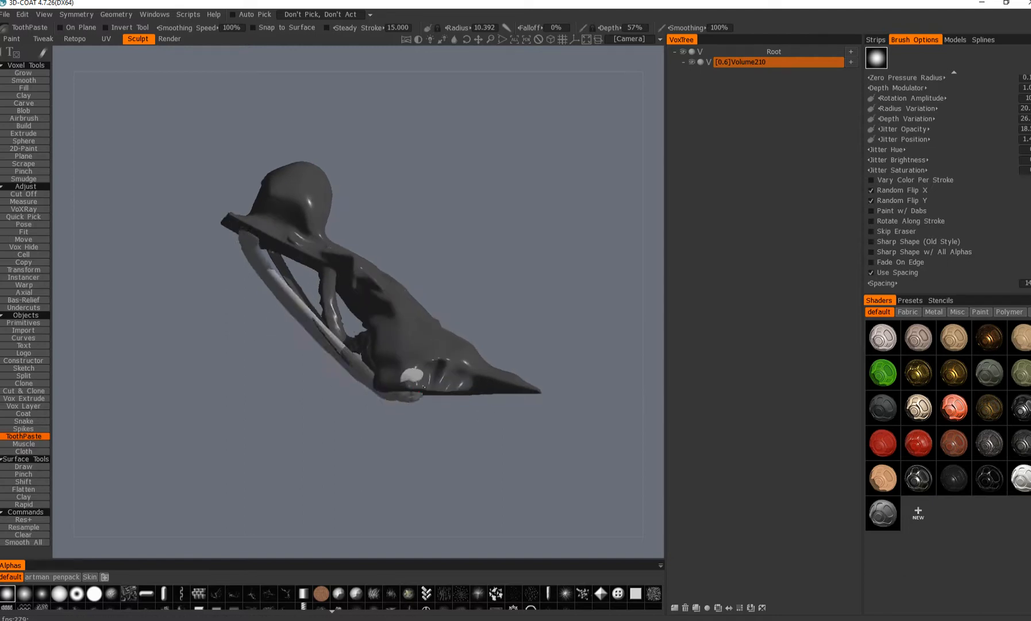
pyautogui.moveTo(387, 380); pyautogui.dragTo(262, 414)
pyautogui.moveTo(374, 345); pyautogui.dragTo(320, 308)
pyautogui.moveTo(319, 308); pyautogui.dragTo(360, 346, button='middle')
pyautogui.moveTo(360, 346); pyautogui.dragTo(413, 271)
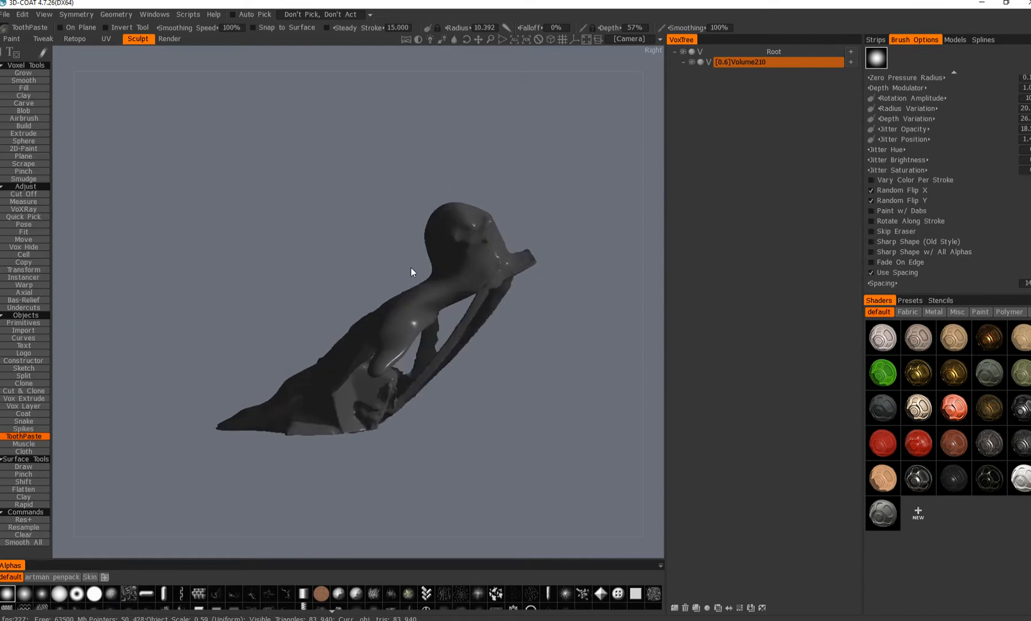
# Select the creature's head with Pose in Line mode and stretch it into a long thick beam rising over the body.
pyautogui.press('p')
pyautogui.moveTo(403, 214); pyautogui.dragTo(401, 253, button='middle')
pyautogui.moveTo(408, 359); pyautogui.dragTo(488, 228)
pyautogui.moveTo(370, 324); pyautogui.dragTo(391, 365, button='middle')
pyautogui.moveTo(391, 364); pyautogui.dragTo(368, 365, button='right')
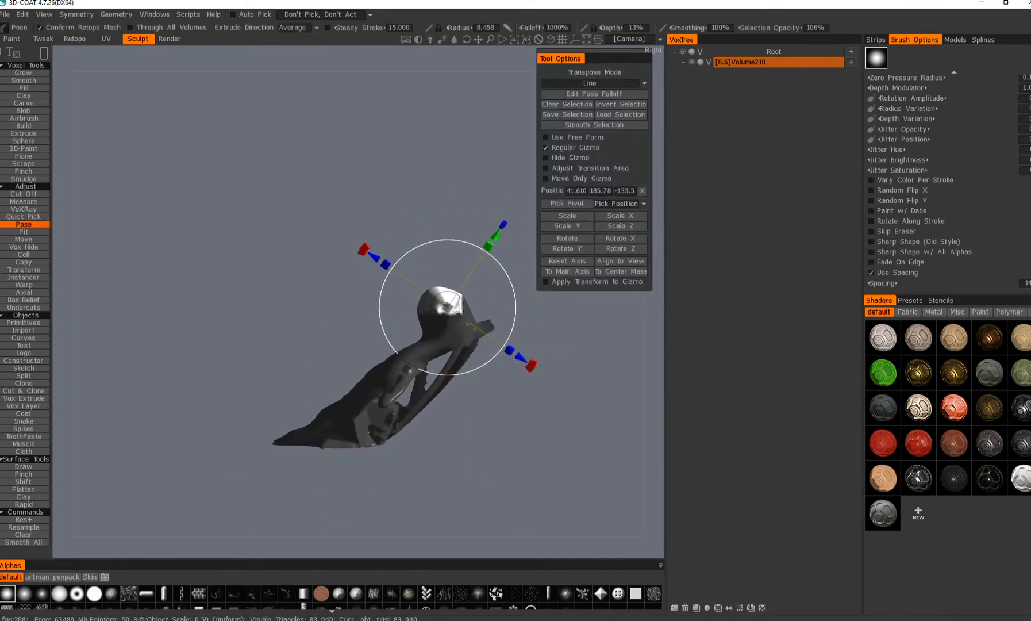
pyautogui.moveTo(379, 263); pyautogui.dragTo(167, 110)
pyautogui.hotkey('ctrl', 'd')
pyautogui.moveTo(386, 234); pyautogui.dragTo(91, 240)
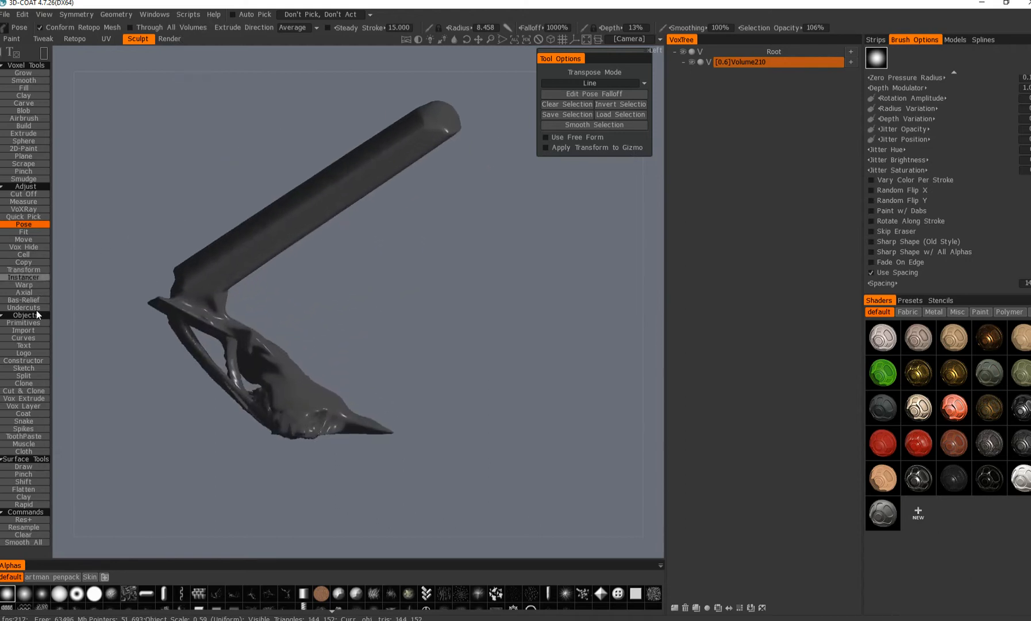
# Draw a long ToothPaste strand connecting the far end of the beam to the creature's base.
pyautogui.click(29, 437)
pyautogui.moveTo(378, 265)
pyautogui.mouseDown()
pyautogui.moveTo(431, 136)
pyautogui.moveTo(432, 168)
pyautogui.moveTo(329, 436)
pyautogui.mouseUp()
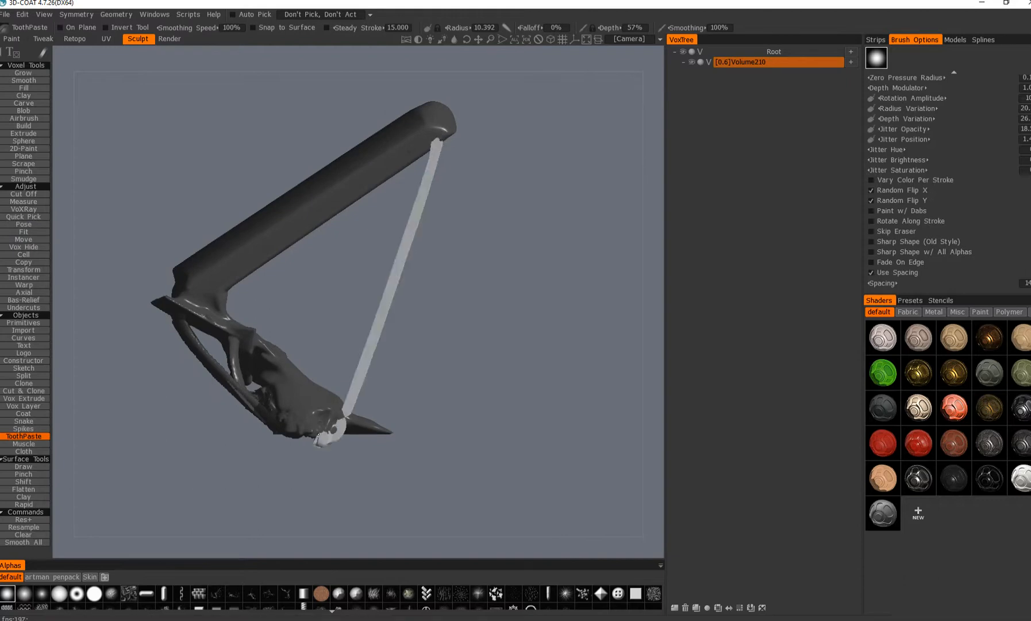
pyautogui.moveTo(242, 403)
pyautogui.mouseDown()
pyautogui.moveTo(193, 379)
pyautogui.moveTo(414, 322)
pyautogui.moveTo(217, 311)
pyautogui.mouseUp()
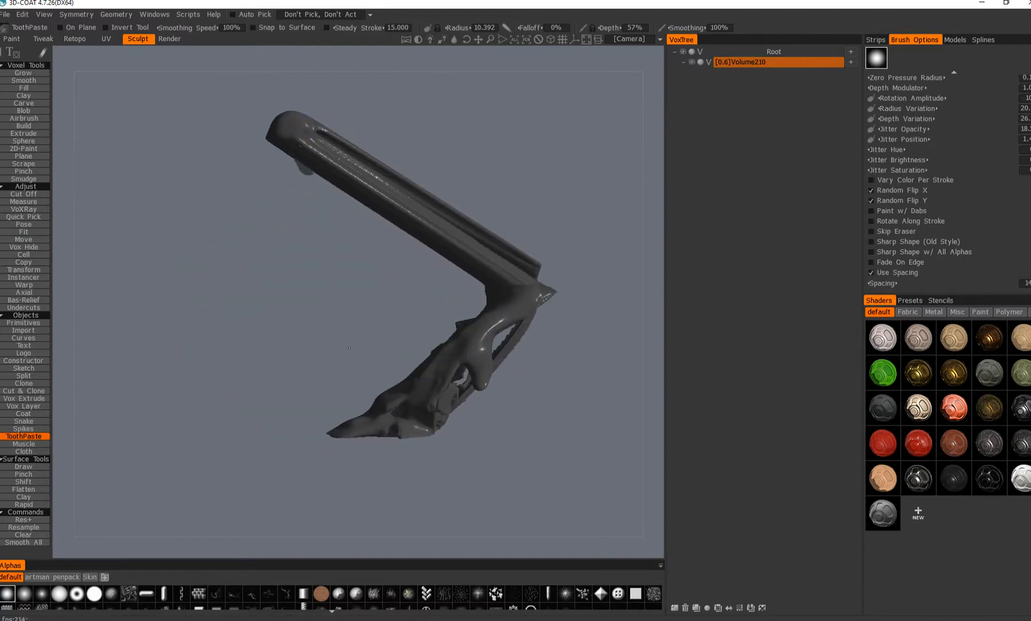
pyautogui.moveTo(441, 347); pyautogui.dragTo(474, 342)
pyautogui.moveTo(499, 409); pyautogui.dragTo(490, 453)
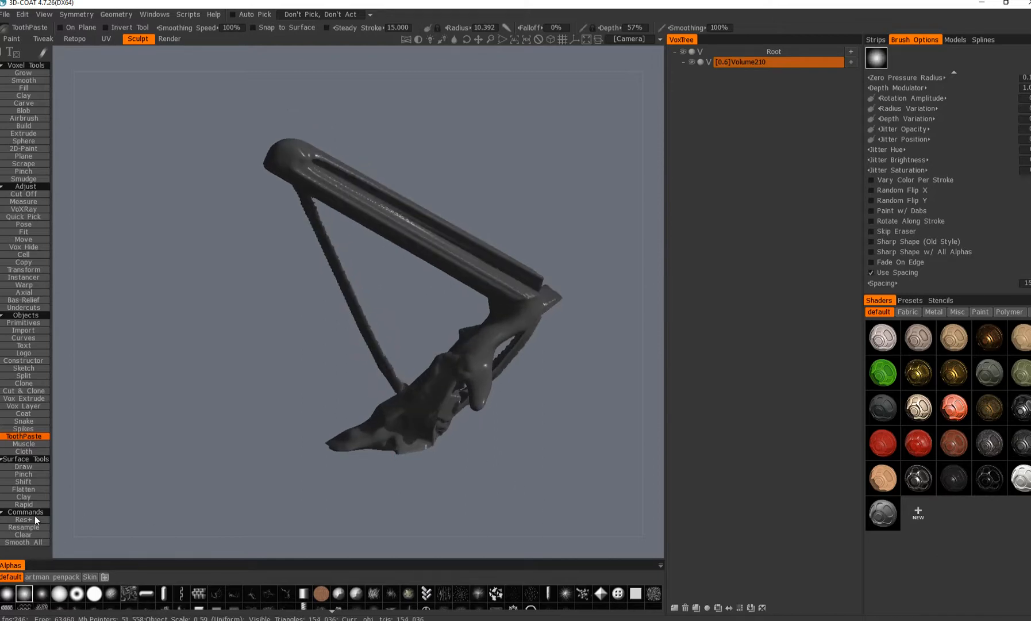
# Draw additional ToothPaste strands from the underside of the beam down to the creature's body and base.
pyautogui.moveTo(340, 304); pyautogui.dragTo(400, 249)
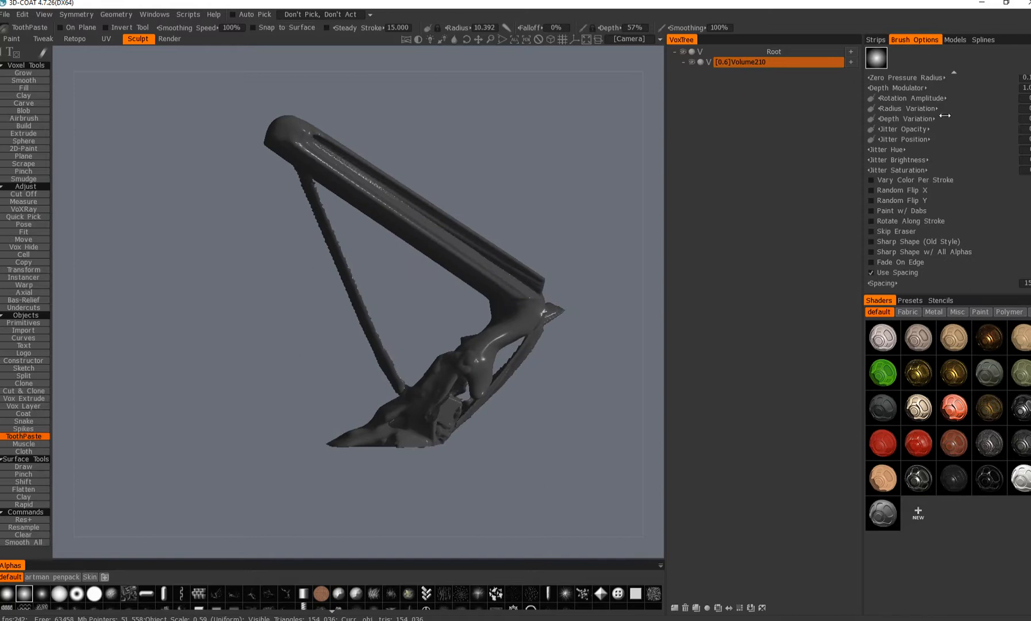
pyautogui.moveTo(1029, 60); pyautogui.dragTo(1030, 63)
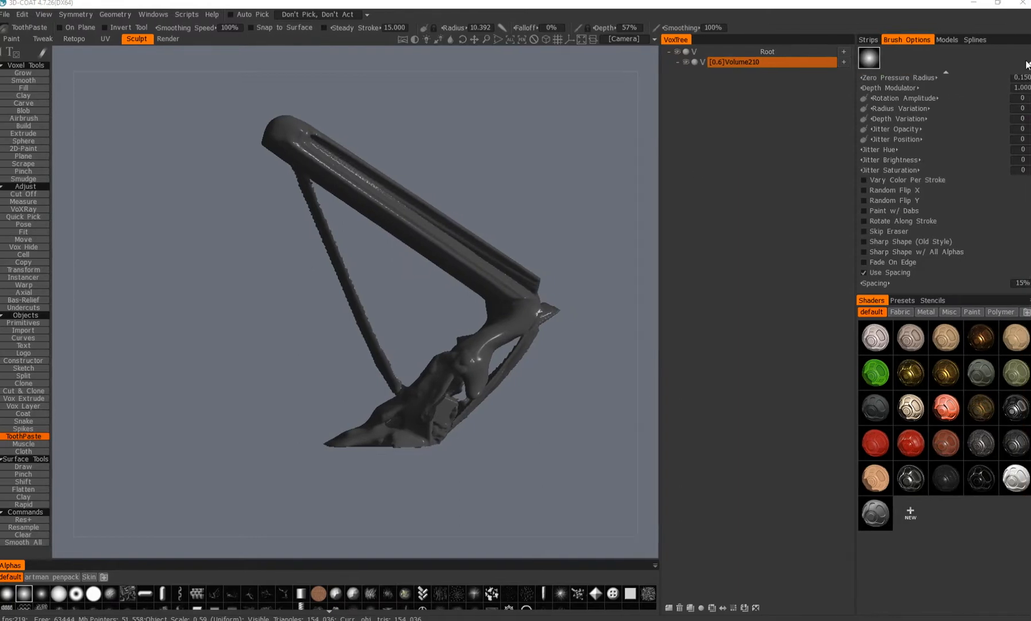
pyautogui.moveTo(282, 146); pyautogui.dragTo(390, 422)
pyautogui.moveTo(311, 368)
pyautogui.mouseDown()
pyautogui.moveTo(356, 338)
pyautogui.moveTo(377, 249)
pyautogui.mouseUp()
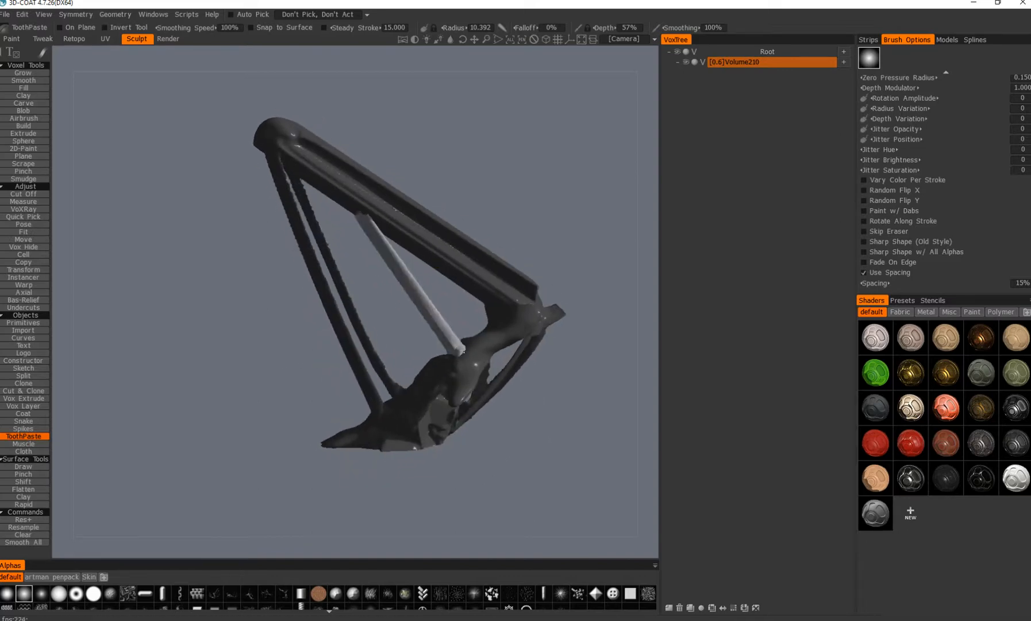
pyautogui.moveTo(393, 357); pyautogui.dragTo(396, 242)
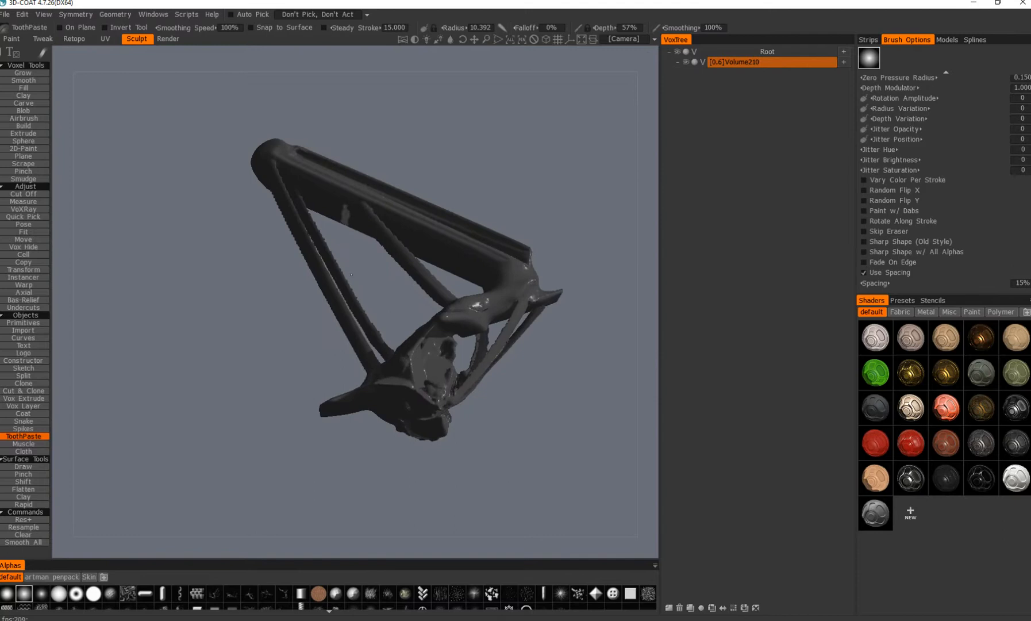
pyautogui.moveTo(356, 302); pyautogui.dragTo(441, 271)
pyautogui.moveTo(464, 155); pyautogui.dragTo(370, 363)
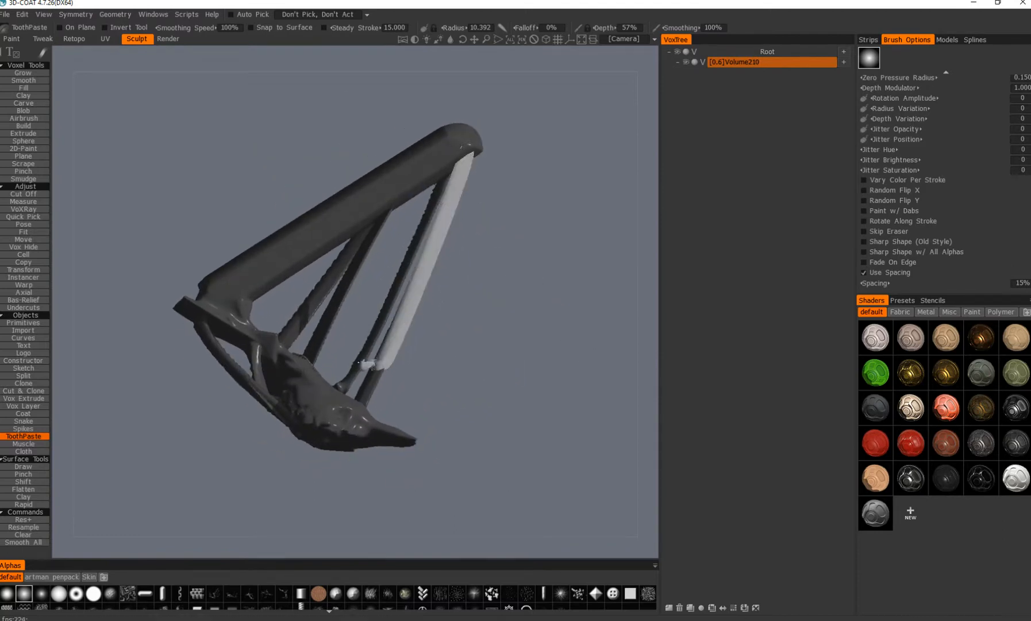
pyautogui.moveTo(362, 296)
pyautogui.mouseDown()
pyautogui.moveTo(374, 245)
pyautogui.moveTo(352, 298)
pyautogui.moveTo(366, 272)
pyautogui.moveTo(184, 333)
pyautogui.moveTo(246, 329)
pyautogui.moveTo(371, 376)
pyautogui.mouseUp()
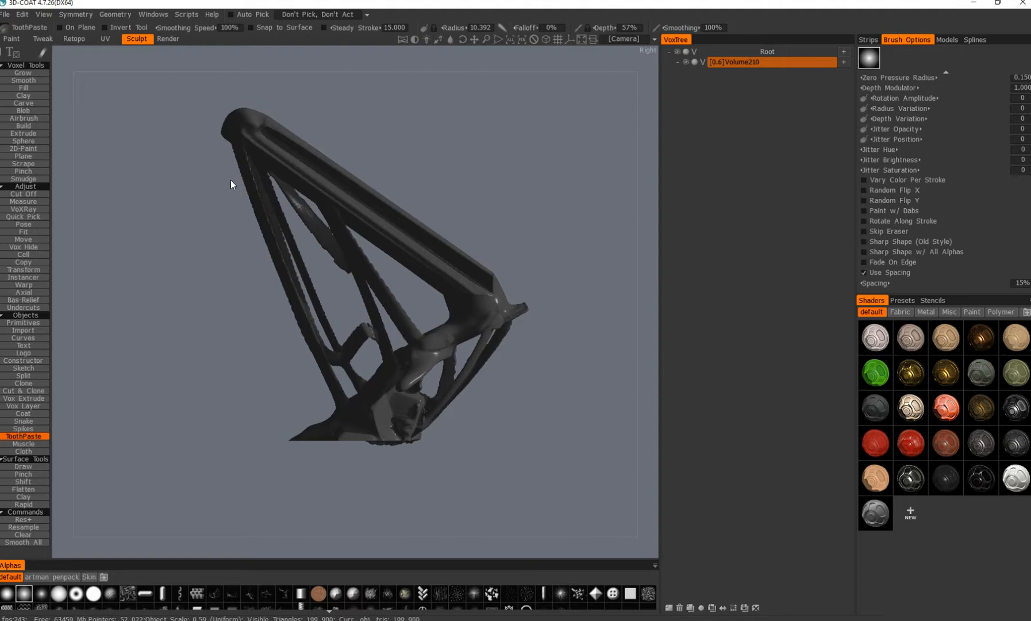
# Undo the additional ToothPaste strands under the beam.
pyautogui.scroll(-3, 311, 313)
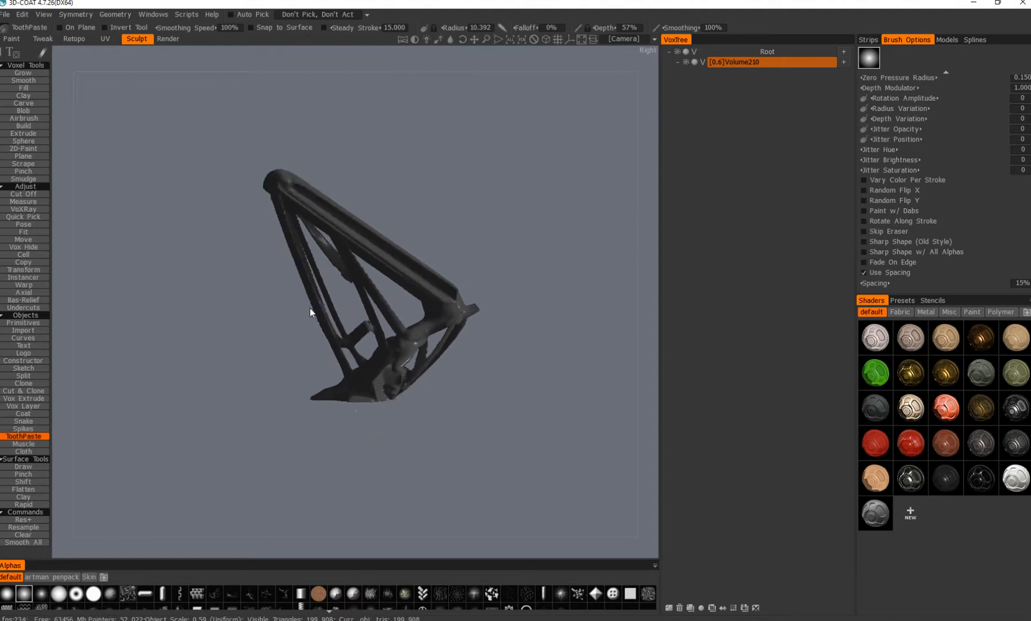
pyautogui.scroll(2, 311, 315)
pyautogui.hotkey('ctrl', 'z')
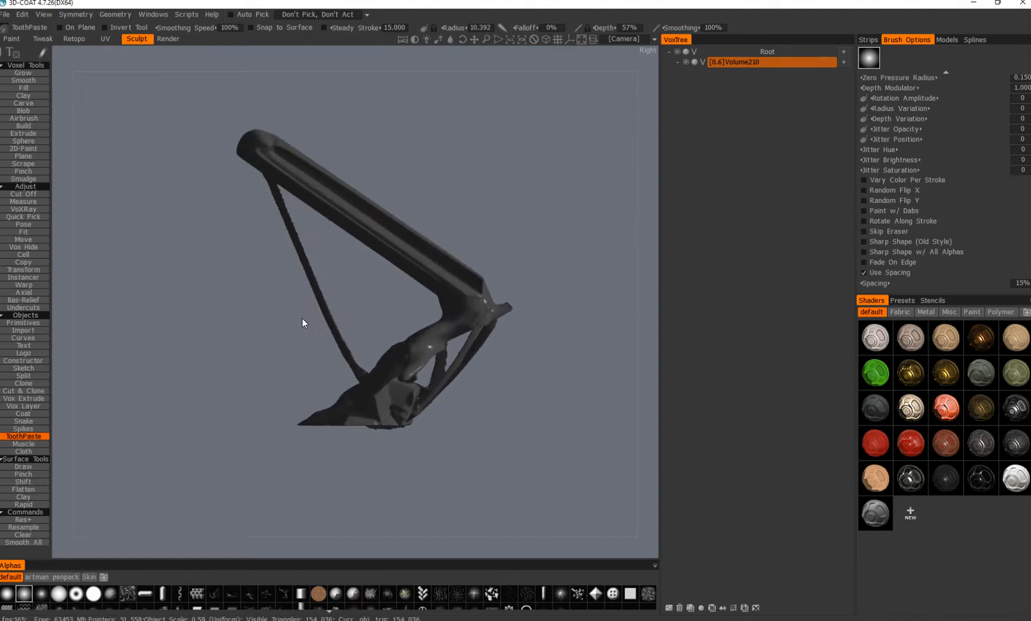
# Draw a row of ToothPaste strands stretching from the beam's underside to the creature's neck and body.
pyautogui.moveTo(330, 330); pyautogui.dragTo(369, 228)
pyautogui.moveTo(439, 301); pyautogui.dragTo(389, 221)
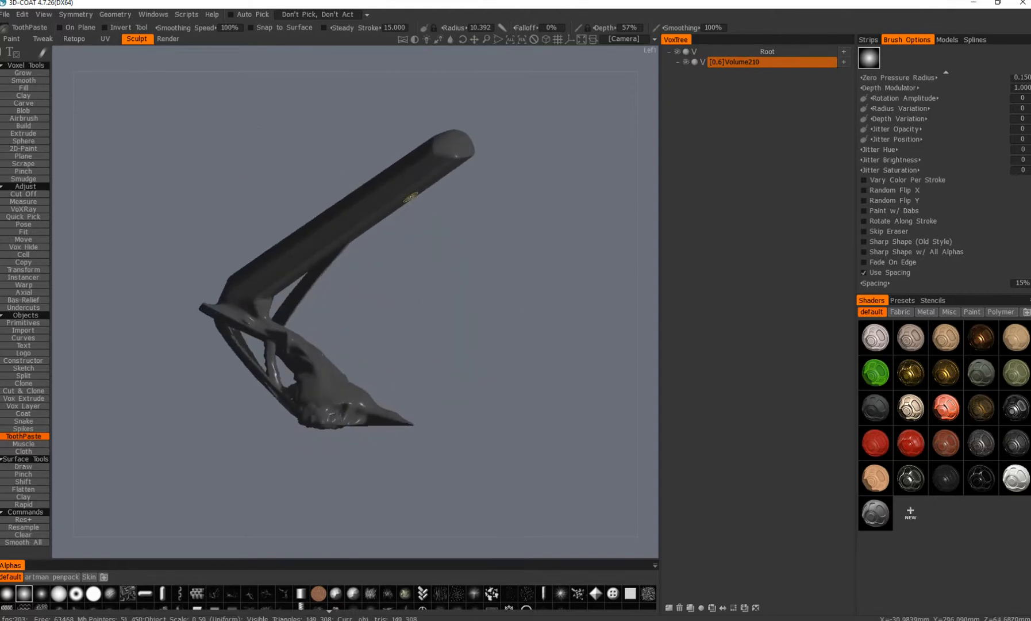
pyautogui.moveTo(319, 384); pyautogui.dragTo(332, 282)
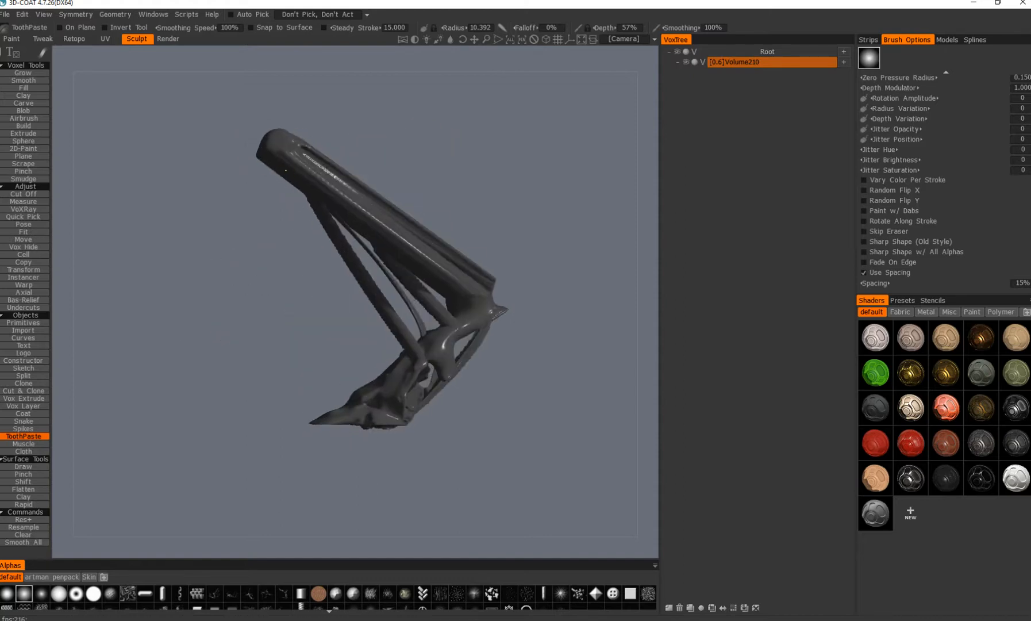
pyautogui.moveTo(397, 375); pyautogui.dragTo(314, 303)
pyautogui.moveTo(267, 327); pyautogui.dragTo(104, 393)
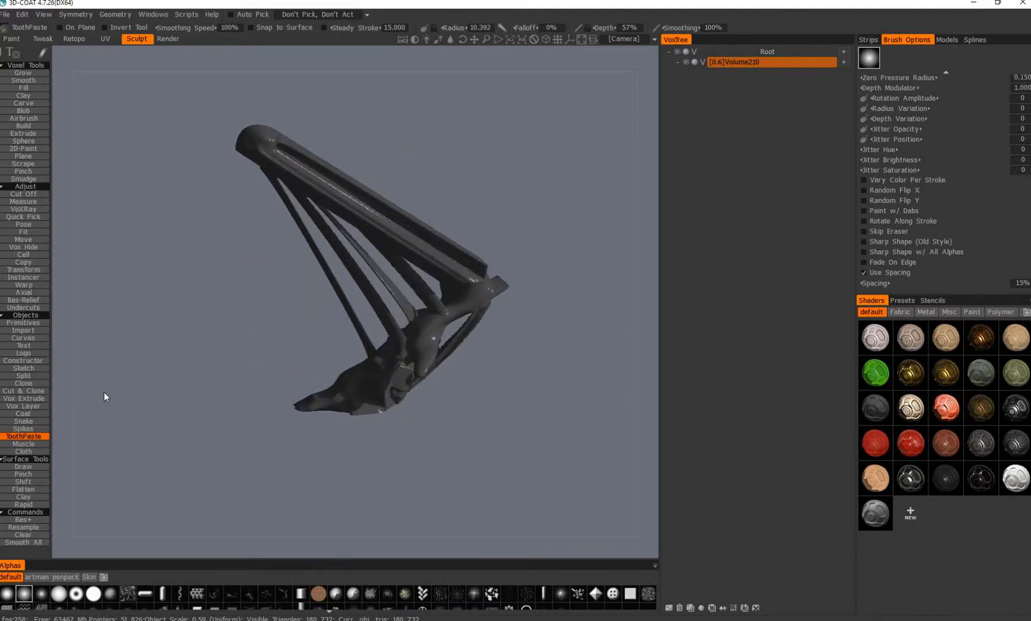
pyautogui.moveTo(273, 248); pyautogui.dragTo(29, 404)
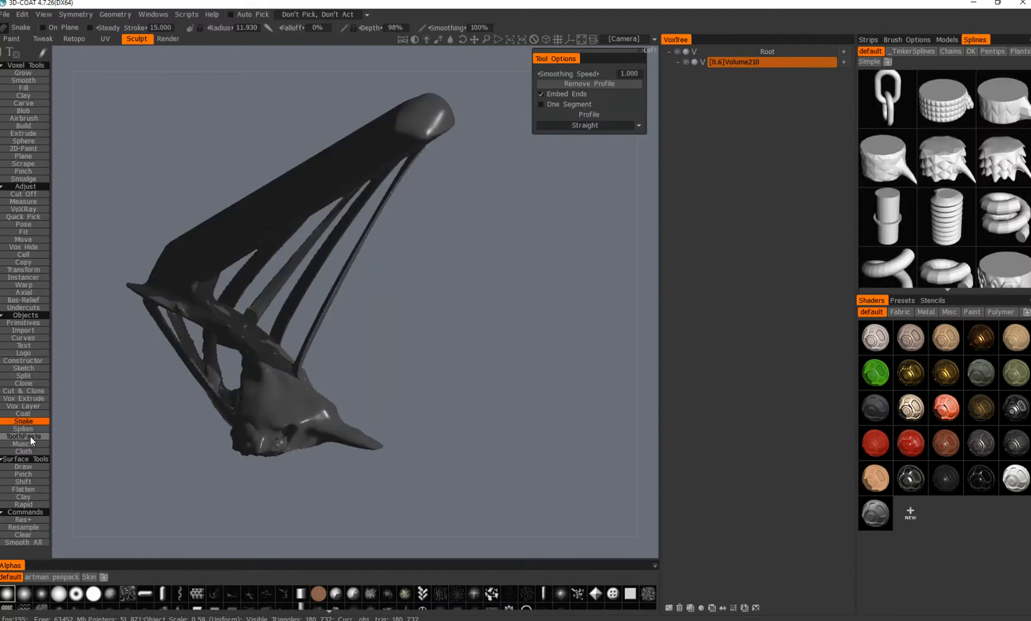
# Try the Snake tool for thick curved strands running from the beam's far end down to the creature's base.
pyautogui.click(31, 423)
pyautogui.moveTo(352, 305)
pyautogui.mouseDown()
pyautogui.moveTo(371, 255)
pyautogui.moveTo(310, 366)
pyautogui.mouseUp()
pyautogui.moveTo(384, 385)
pyautogui.mouseDown()
pyautogui.moveTo(121, 393)
pyautogui.moveTo(319, 319)
pyautogui.moveTo(324, 305)
pyautogui.mouseUp()
pyautogui.moveTo(325, 139); pyautogui.dragTo(392, 401)
pyautogui.moveTo(325, 267)
pyautogui.mouseDown()
pyautogui.moveTo(167, 288)
pyautogui.moveTo(270, 267)
pyautogui.mouseUp()
pyautogui.moveTo(398, 84); pyautogui.dragTo(301, 415)
pyautogui.moveTo(387, 323); pyautogui.dragTo(109, 345)
pyautogui.moveTo(404, 389); pyautogui.dragTo(348, 389)
# Undo the thick Snake strands and the outermost ToothPaste strands.
pyautogui.hotkey('ctrl', 'z')
pyautogui.hotkey('ctrl', 'z')
pyautogui.hotkey('ctrl', 'z')
pyautogui.hotkey('ctrl', 'z')
pyautogui.hotkey('ctrl', 'z')
pyautogui.hotkey('ctrl', 'z')
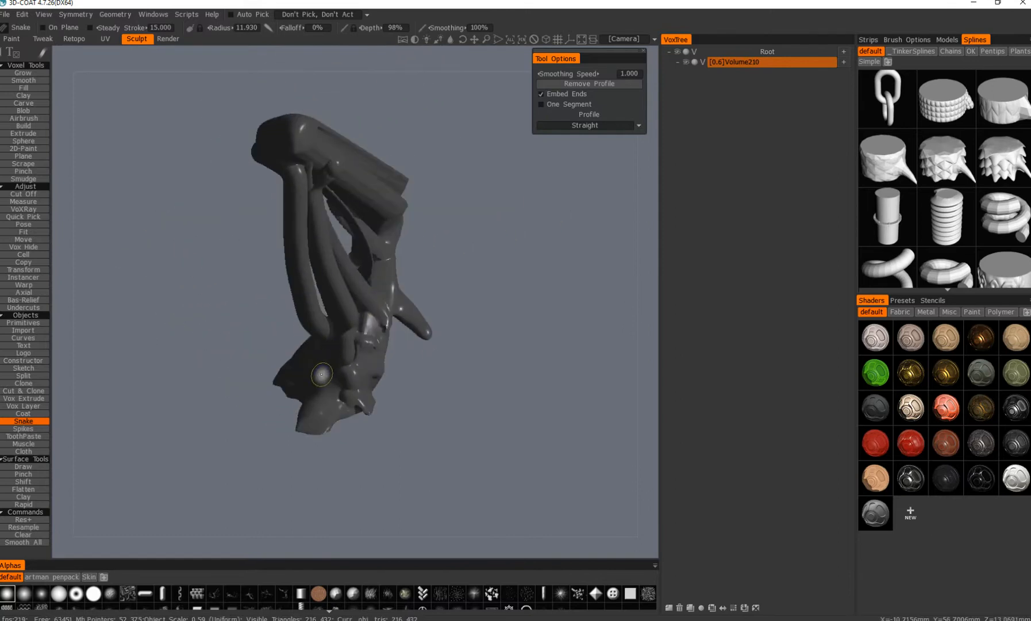
# Try a long curved ToothPaste strand from the beam's far end to the creature's base, and undo it.
pyautogui.moveTo(144, 141); pyautogui.dragTo(222, 137)
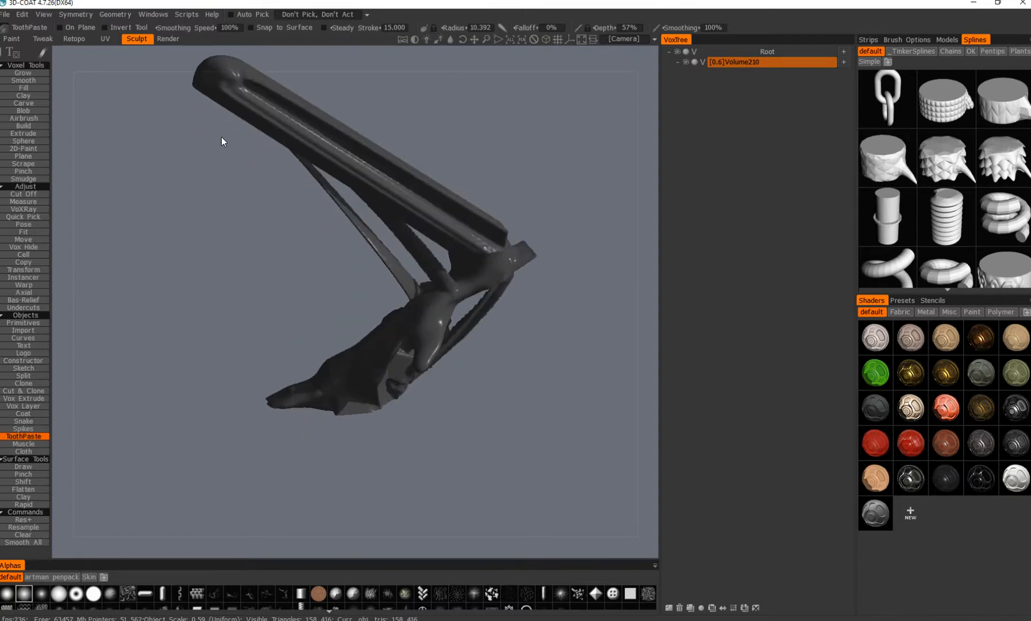
pyautogui.moveTo(316, 280); pyautogui.dragTo(325, 371)
pyautogui.moveTo(224, 365); pyautogui.dragTo(170, 354)
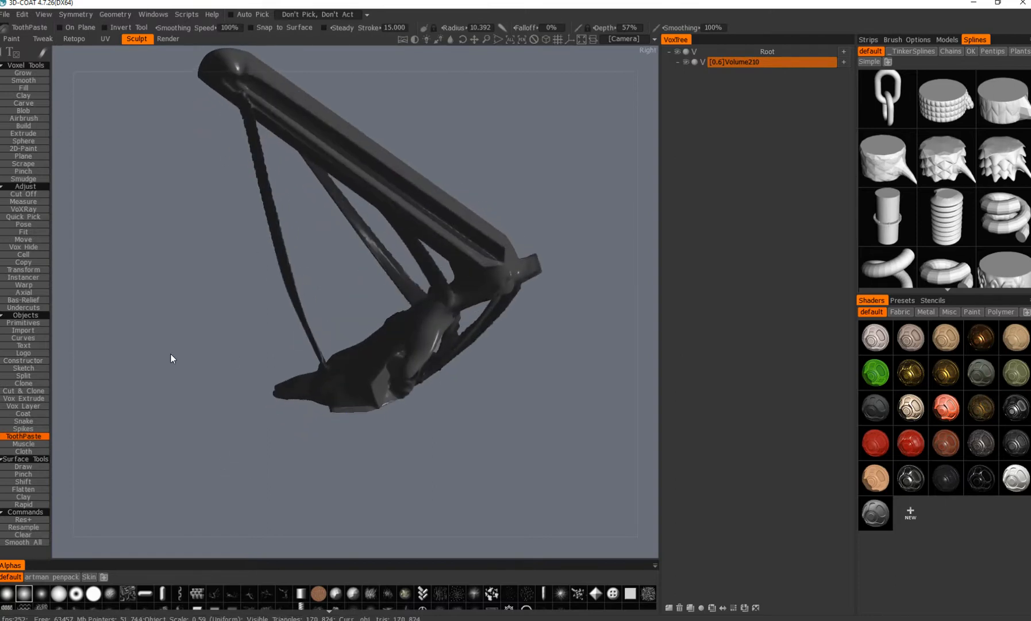
pyautogui.click(37, 422)
pyautogui.moveTo(228, 93)
pyautogui.mouseDown()
pyautogui.moveTo(348, 432)
pyautogui.moveTo(374, 371)
pyautogui.moveTo(476, 297)
pyautogui.moveTo(487, 300)
pyautogui.mouseUp()
pyautogui.hotkey('ctrl', 'z')
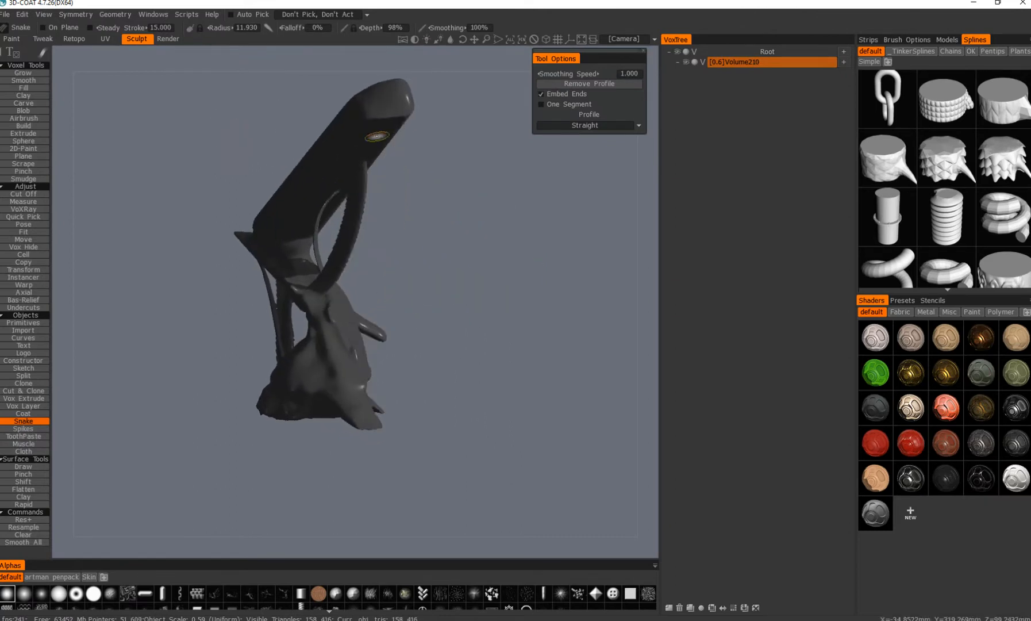
# Try several Snake strands between the beam and the creature's base from different angles, undoing each attempt.
pyautogui.moveTo(378, 133); pyautogui.dragTo(355, 428)
pyautogui.moveTo(258, 357); pyautogui.dragTo(357, 322)
pyautogui.hotkey('ctrl', 'z')
pyautogui.moveTo(313, 311)
pyautogui.mouseDown(button='middle')
pyautogui.moveTo(306, 326)
pyautogui.moveTo(203, 334)
pyautogui.moveTo(263, 332)
pyautogui.moveTo(283, 387)
pyautogui.moveTo(244, 318)
pyautogui.moveTo(313, 284)
pyautogui.moveTo(301, 213)
pyautogui.moveTo(290, 334)
pyautogui.moveTo(249, 347)
pyautogui.moveTo(304, 380)
pyautogui.moveTo(374, 355)
pyautogui.moveTo(470, 355)
pyautogui.moveTo(345, 388)
pyautogui.moveTo(397, 333)
pyautogui.moveTo(152, 306)
pyautogui.moveTo(210, 381)
pyautogui.moveTo(223, 351)
pyautogui.moveTo(229, 210)
pyautogui.mouseUp(button='middle')
pyautogui.moveTo(238, 136)
pyautogui.mouseDown(button='middle')
pyautogui.moveTo(216, 232)
pyautogui.moveTo(318, 188)
pyautogui.moveTo(331, 146)
pyautogui.moveTo(380, 190)
pyautogui.moveTo(414, 201)
pyautogui.mouseUp(button='middle')
pyautogui.hotkey('ctrl', 'z')
pyautogui.moveTo(358, 86); pyautogui.dragTo(366, 313)
pyautogui.moveTo(365, 313)
pyautogui.mouseDown(button='middle')
pyautogui.moveTo(345, 276)
pyautogui.moveTo(416, 275)
pyautogui.moveTo(368, 259)
pyautogui.mouseUp(button='middle')
pyautogui.hotkey('ctrl', 'z')
pyautogui.moveTo(431, 98)
pyautogui.mouseDown()
pyautogui.moveTo(416, 266)
pyautogui.moveTo(377, 375)
pyautogui.mouseUp()
pyautogui.moveTo(319, 339); pyautogui.dragTo(226, 366, button='middle')
pyautogui.hotkey('ctrl', 'z')
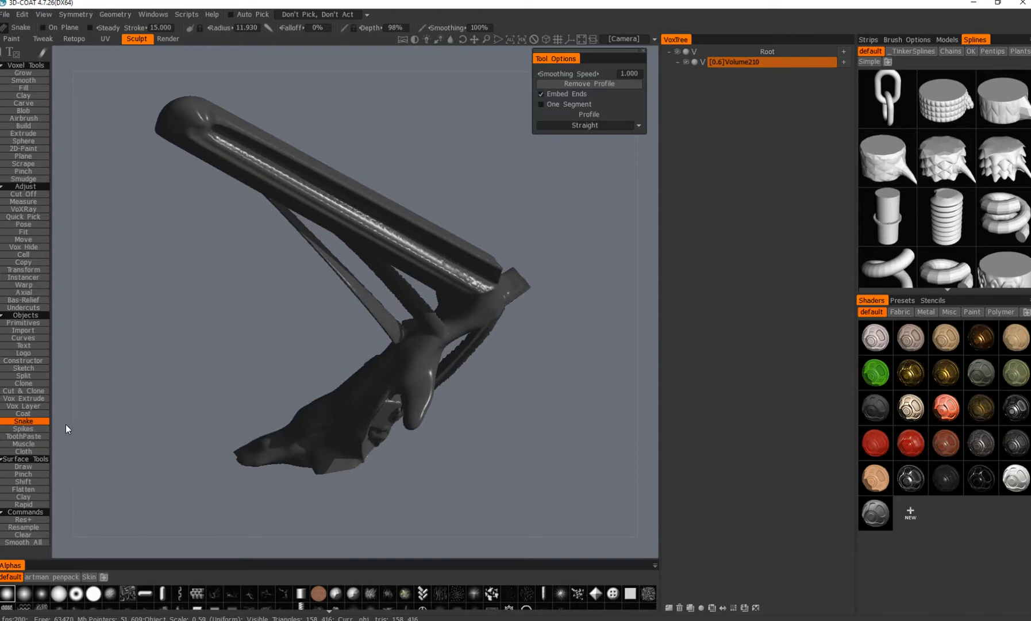
# Try a Curves tube from the beam's far end to the base, bend it at its middle point, and undo it.
pyautogui.click(22, 338)
pyautogui.moveTo(147, 292); pyautogui.dragTo(204, 153, button='middle')
pyautogui.click(326, 409)
pyautogui.moveTo(287, 366); pyautogui.dragTo(268, 333, button='middle')
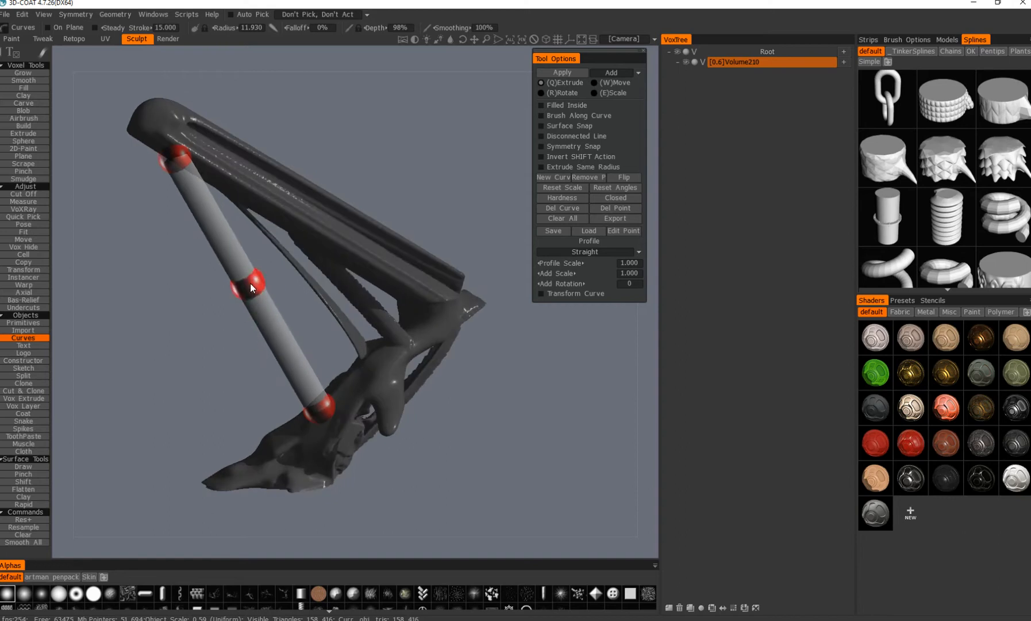
pyautogui.moveTo(249, 283); pyautogui.dragTo(266, 283)
pyautogui.moveTo(250, 385); pyautogui.dragTo(220, 420, button='middle')
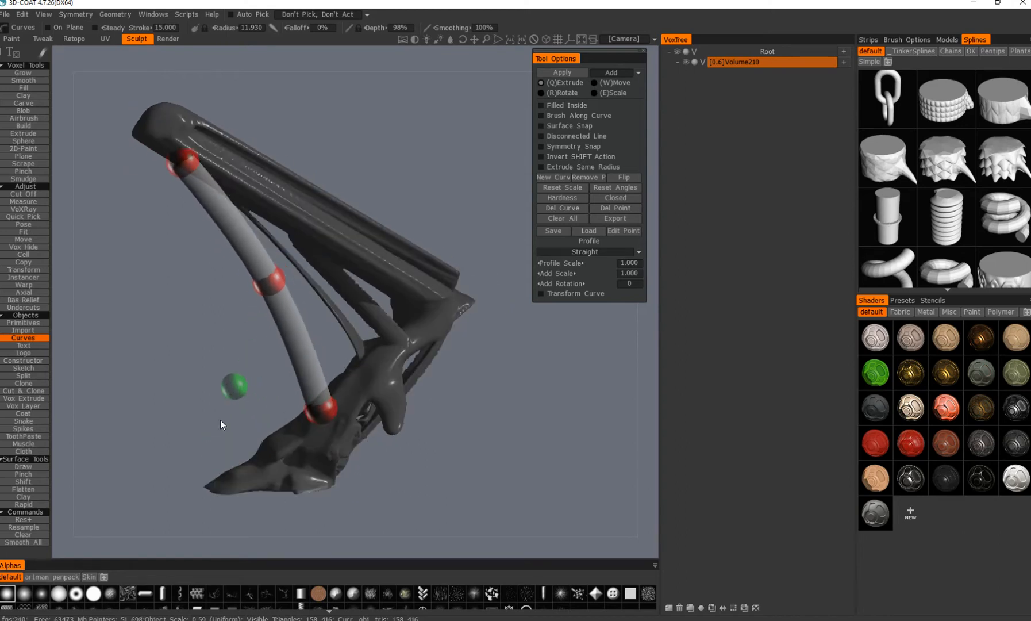
pyautogui.hotkey('ctrl', 'z')
pyautogui.hotkey('ctrl', 'z')
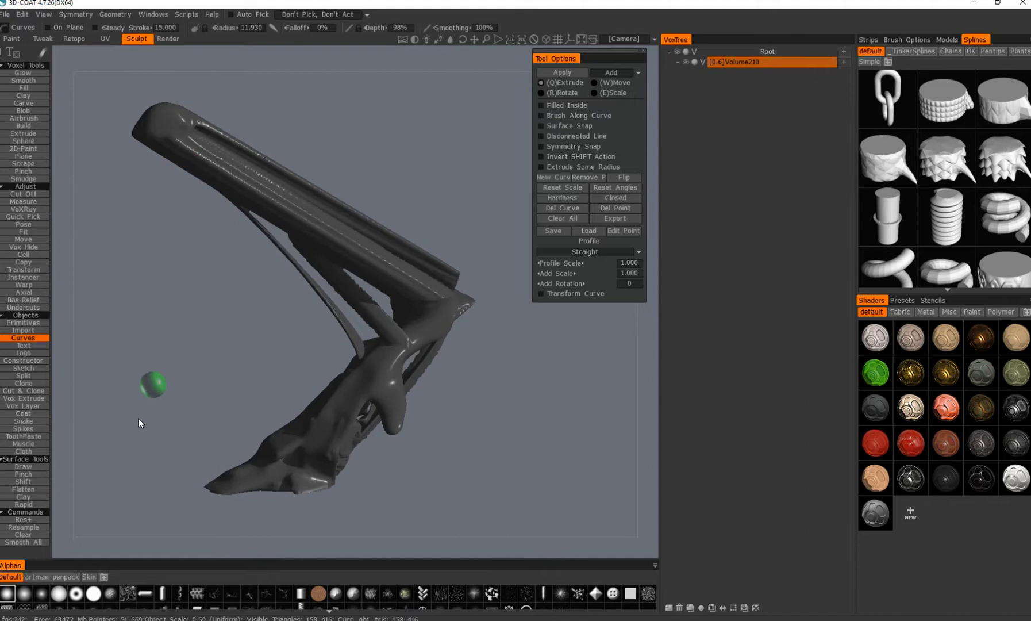
# Draw a ToothPaste strand along the beam's underside near its far end.
pyautogui.click(24, 436)
pyautogui.moveTo(166, 352); pyautogui.dragTo(285, 507, button='middle')
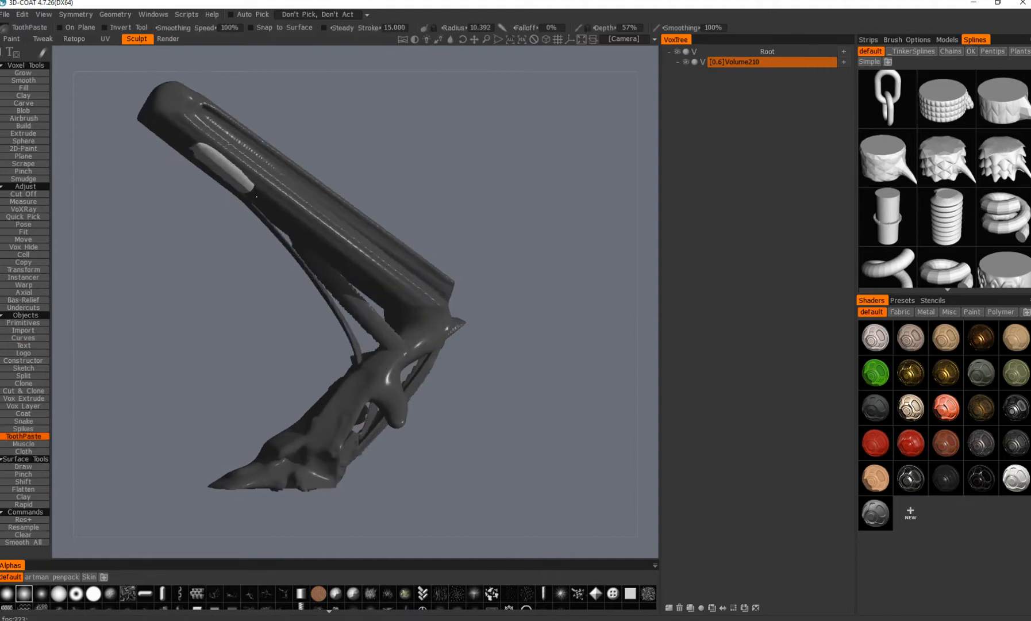
pyautogui.moveTo(122, 508)
pyautogui.mouseDown(button='middle')
pyautogui.moveTo(429, 401)
pyautogui.moveTo(343, 352)
pyautogui.moveTo(298, 371)
pyautogui.moveTo(290, 331)
pyautogui.moveTo(306, 291)
pyautogui.moveTo(293, 52)
pyautogui.mouseUp(button='middle')
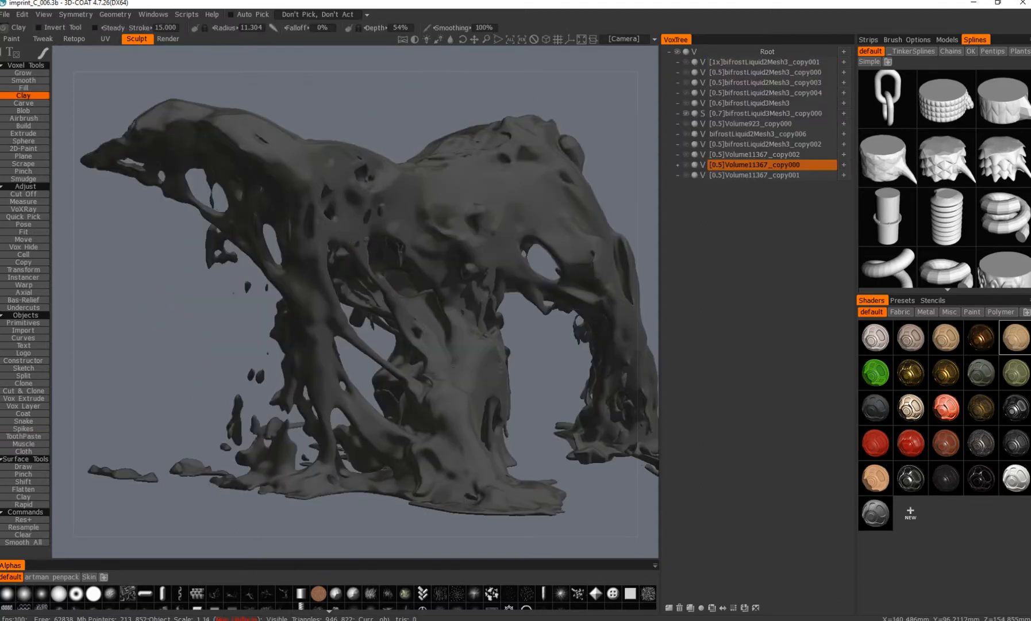
# Examine the detailed dripping creature's strands, holes and ground splashes from several angles and distances.
pyautogui.moveTo(452, 367)
pyautogui.mouseDown(button='middle')
pyautogui.moveTo(432, 384)
pyautogui.moveTo(279, 295)
pyautogui.moveTo(337, 387)
pyautogui.moveTo(454, 390)
pyautogui.moveTo(425, 373)
pyautogui.moveTo(336, 206)
pyautogui.mouseUp(button='middle')
pyautogui.moveTo(627, 415)
pyautogui.keyDown('alt'); pyautogui.mouseDown()
pyautogui.moveTo(535, 397)
pyautogui.moveTo(357, 403)
pyautogui.moveTo(312, 352)
pyautogui.mouseUp(); pyautogui.keyUp('alt')
pyautogui.keyDown('alt'); pyautogui.moveTo(312, 352); pyautogui.dragTo(452, 465, button='right'); pyautogui.keyUp('alt')
pyautogui.keyDown('alt'); pyautogui.moveTo(451, 465); pyautogui.dragTo(368, 397); pyautogui.keyUp('alt')
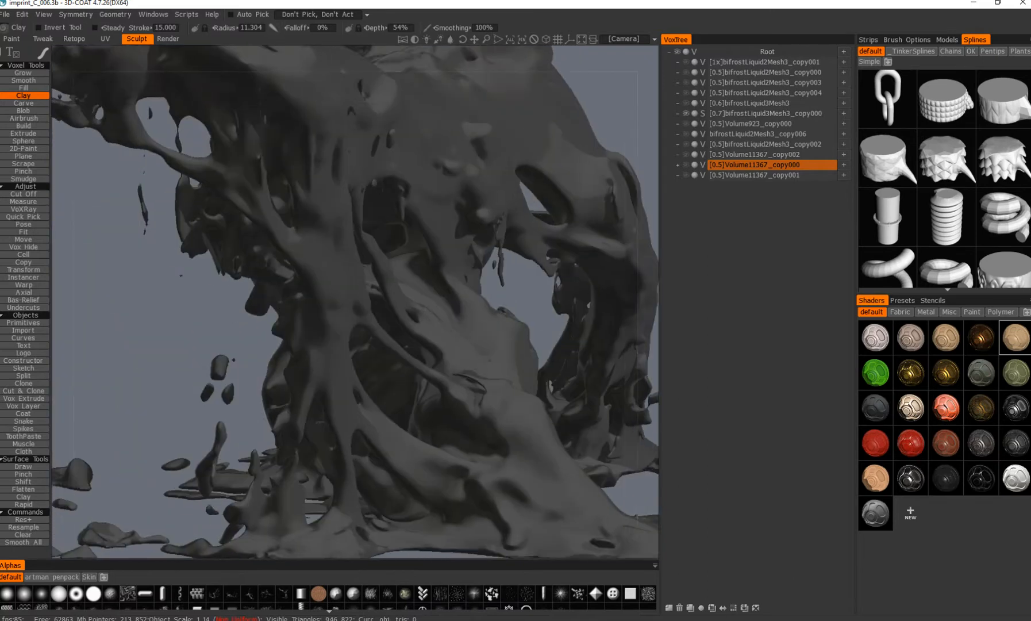
pyautogui.keyDown('alt'); pyautogui.moveTo(368, 397); pyautogui.dragTo(372, 361, button='middle'); pyautogui.keyUp('alt')
pyautogui.keyDown('alt'); pyautogui.moveTo(372, 361); pyautogui.dragTo(550, 284); pyautogui.keyUp('alt')
pyautogui.keyDown('alt'); pyautogui.moveTo(550, 283); pyautogui.dragTo(425, 230, button='right'); pyautogui.keyUp('alt')
pyautogui.keyDown('alt'); pyautogui.moveTo(426, 230); pyautogui.dragTo(397, 253); pyautogui.keyUp('alt')
pyautogui.moveTo(397, 253)
pyautogui.keyDown('alt'); pyautogui.mouseDown(button='right')
pyautogui.moveTo(459, 311)
pyautogui.moveTo(429, 285)
pyautogui.mouseUp(button='right'); pyautogui.keyUp('alt')
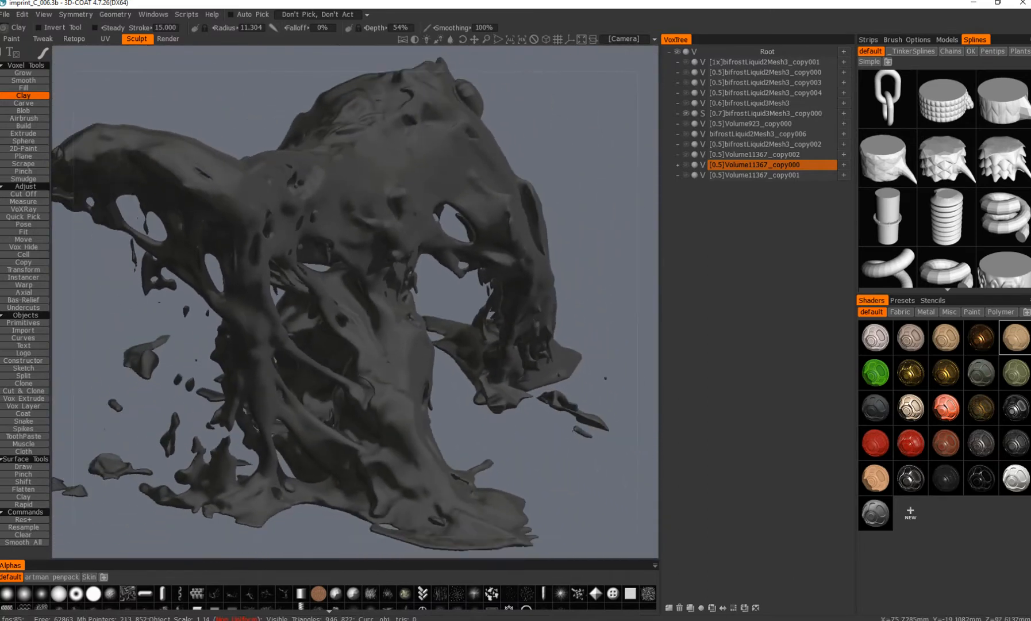
pyautogui.keyDown('alt'); pyautogui.moveTo(304, 249); pyautogui.dragTo(335, 237); pyautogui.keyUp('alt')
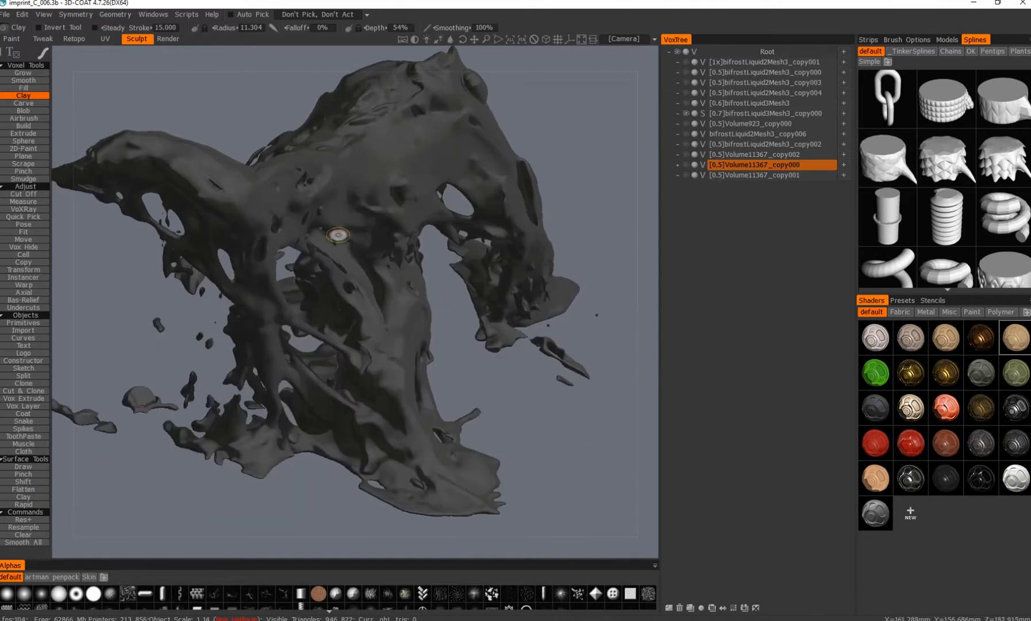
pyautogui.keyDown('alt'); pyautogui.moveTo(322, 242); pyautogui.dragTo(295, 277, button='middle'); pyautogui.keyUp('alt')
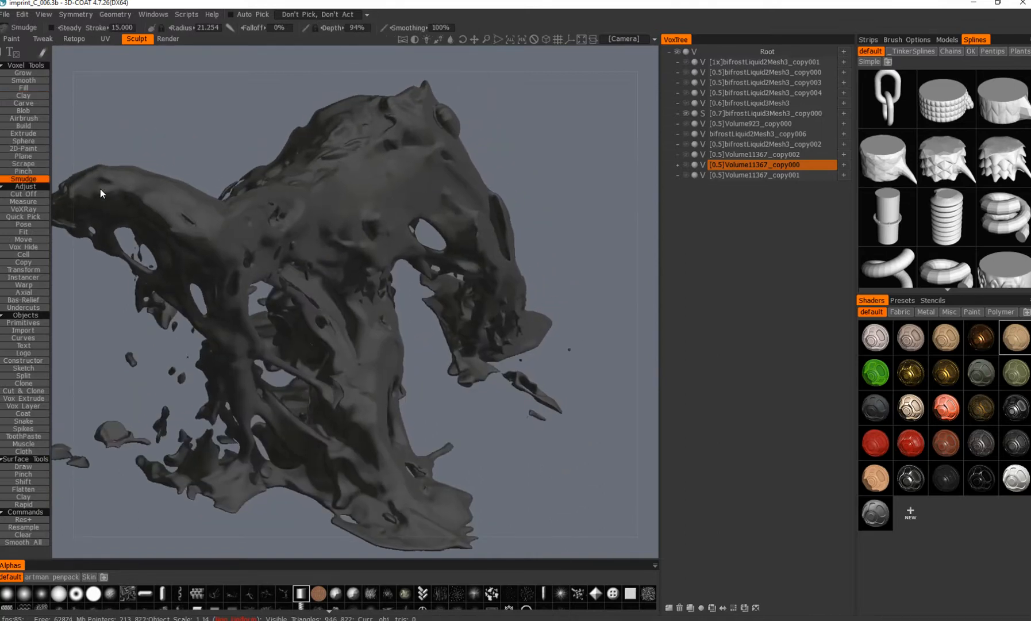
# Pick the layer bifrostLiquid3Mesh3_copy000 and convert it to voxels with a required poly count of 1 103 002.
pyautogui.press('h')
pyautogui.keyDown('alt'); pyautogui.moveTo(353, 211); pyautogui.dragTo(311, 257, button='middle'); pyautogui.keyUp('alt')
pyautogui.keyDown('alt'); pyautogui.moveTo(311, 257); pyautogui.dragTo(342, 282, button='right'); pyautogui.keyUp('alt')
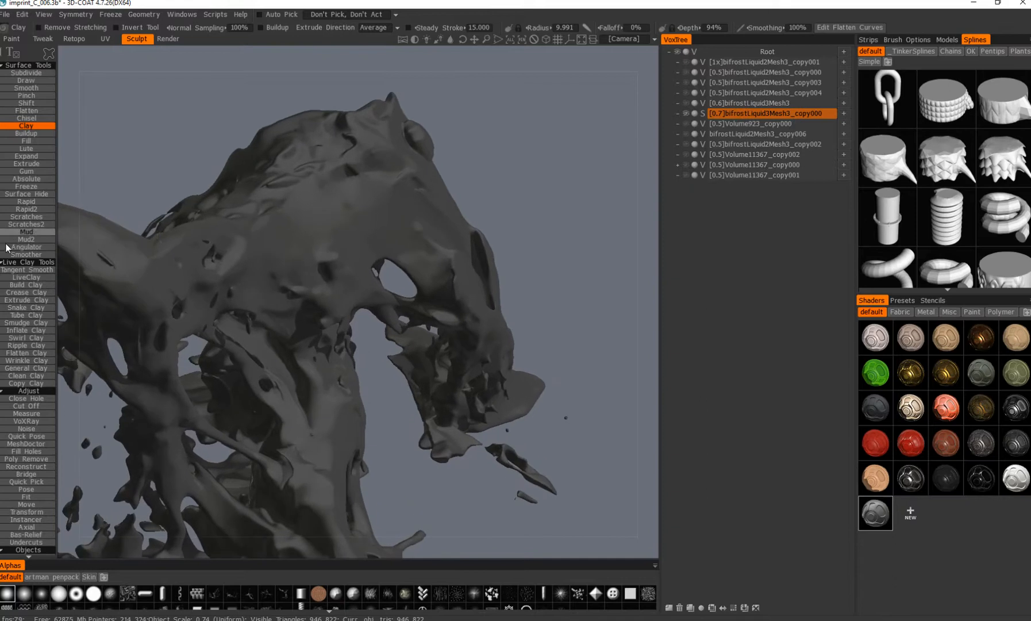
pyautogui.click(702, 115)
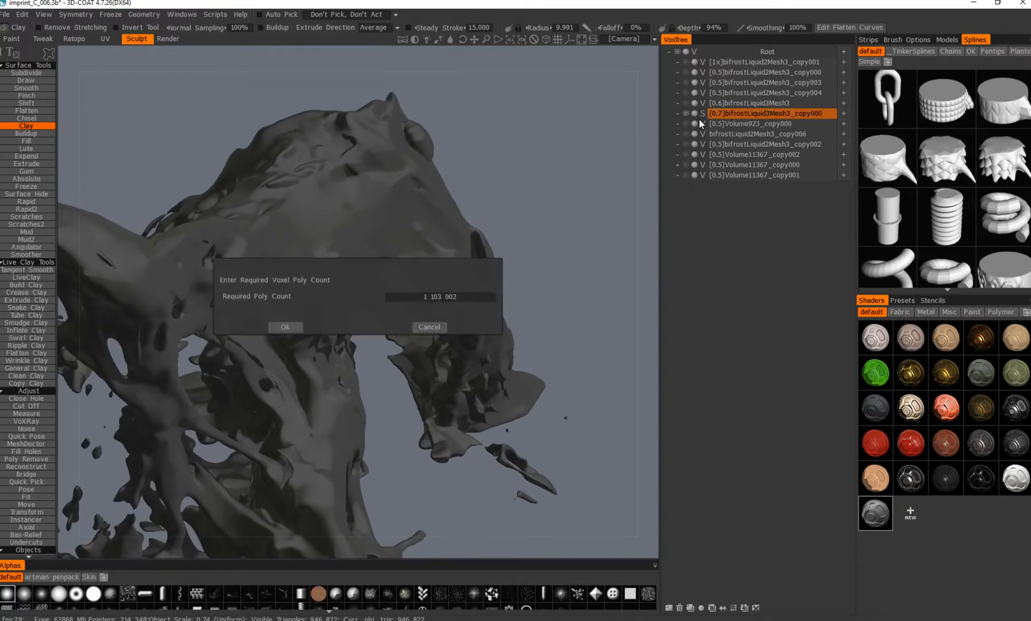
pyautogui.click(281, 326)
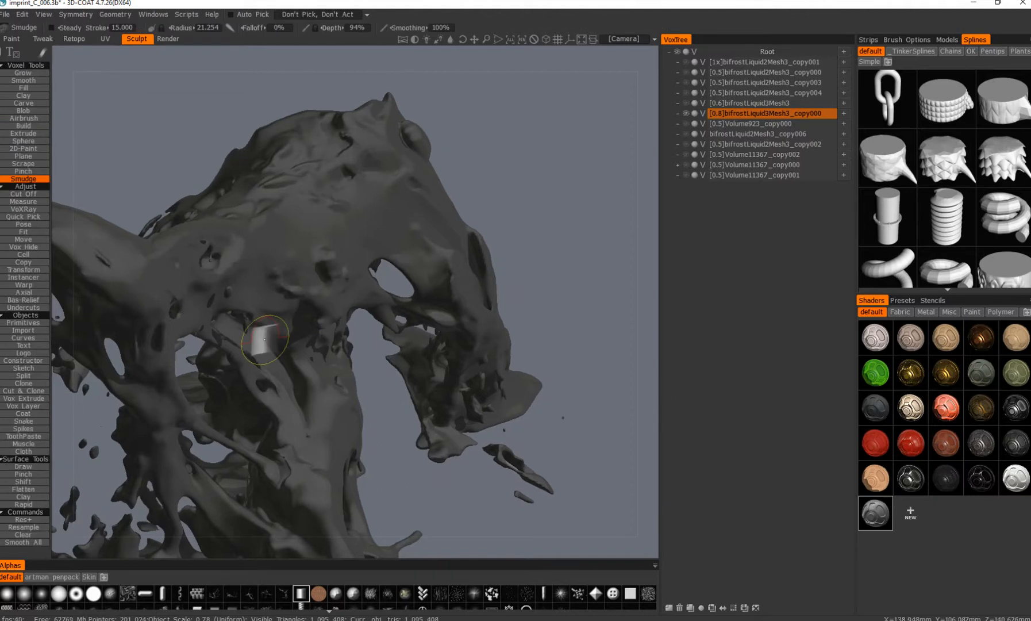
# Try Smudge strokes that swirl and drag the creature's flank and back into flowing liquid folds.
pyautogui.moveTo(264, 339)
pyautogui.keyDown('alt'); pyautogui.mouseDown()
pyautogui.moveTo(324, 239)
pyautogui.moveTo(297, 292)
pyautogui.mouseUp(); pyautogui.keyUp('alt')
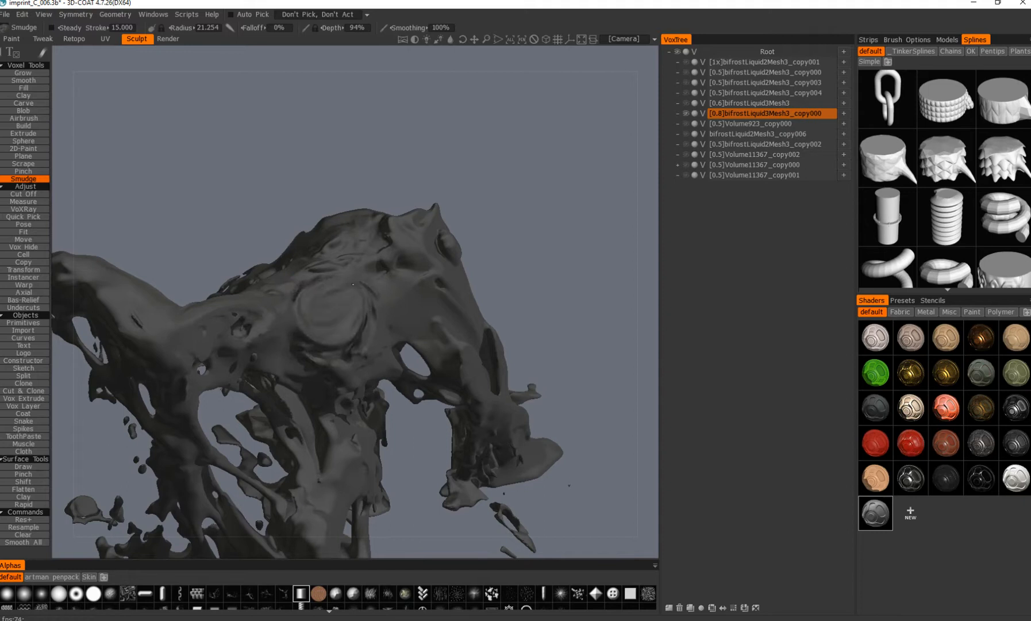
pyautogui.keyDown('alt'); pyautogui.moveTo(486, 410); pyautogui.dragTo(552, 322); pyautogui.keyUp('alt')
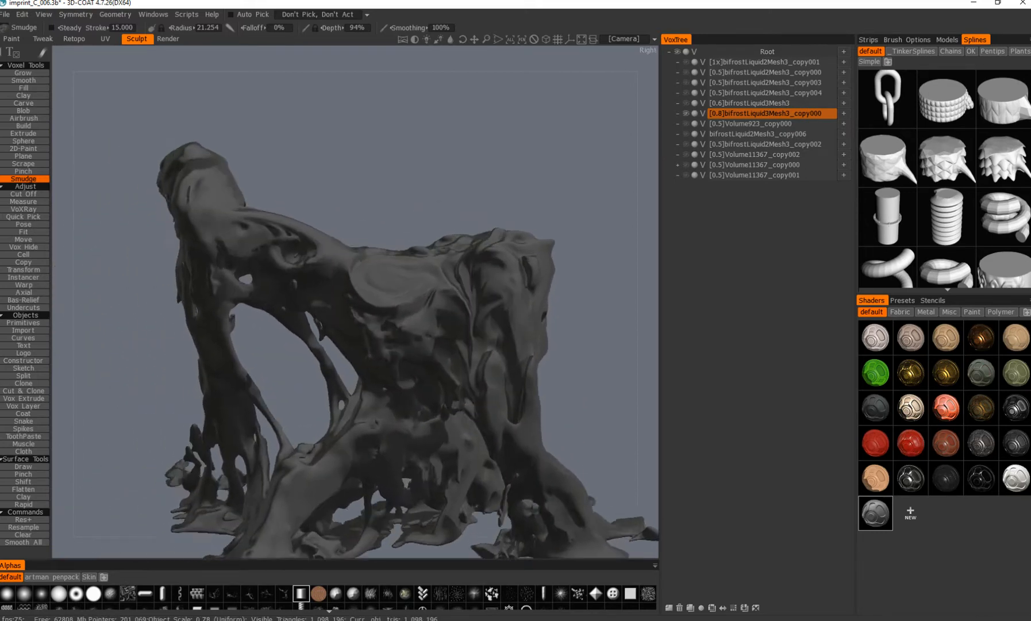
pyautogui.keyDown('alt'); pyautogui.moveTo(190, 216); pyautogui.dragTo(196, 259); pyautogui.keyUp('alt')
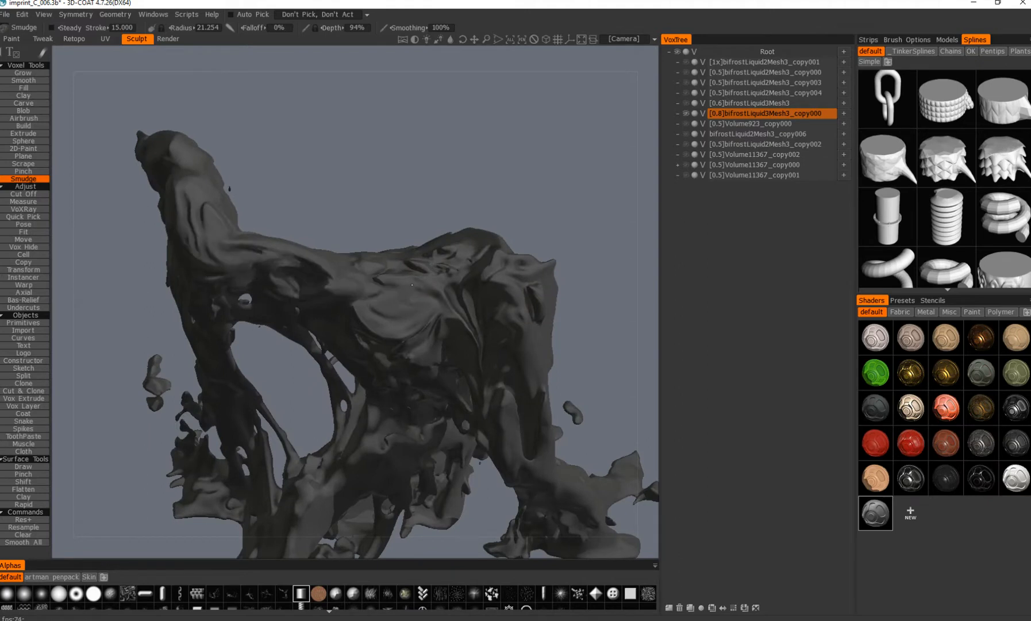
pyautogui.moveTo(390, 297)
pyautogui.keyDown('alt'); pyautogui.mouseDown()
pyautogui.moveTo(415, 345)
pyautogui.moveTo(502, 439)
pyautogui.moveTo(313, 220)
pyautogui.mouseUp(); pyautogui.keyUp('alt')
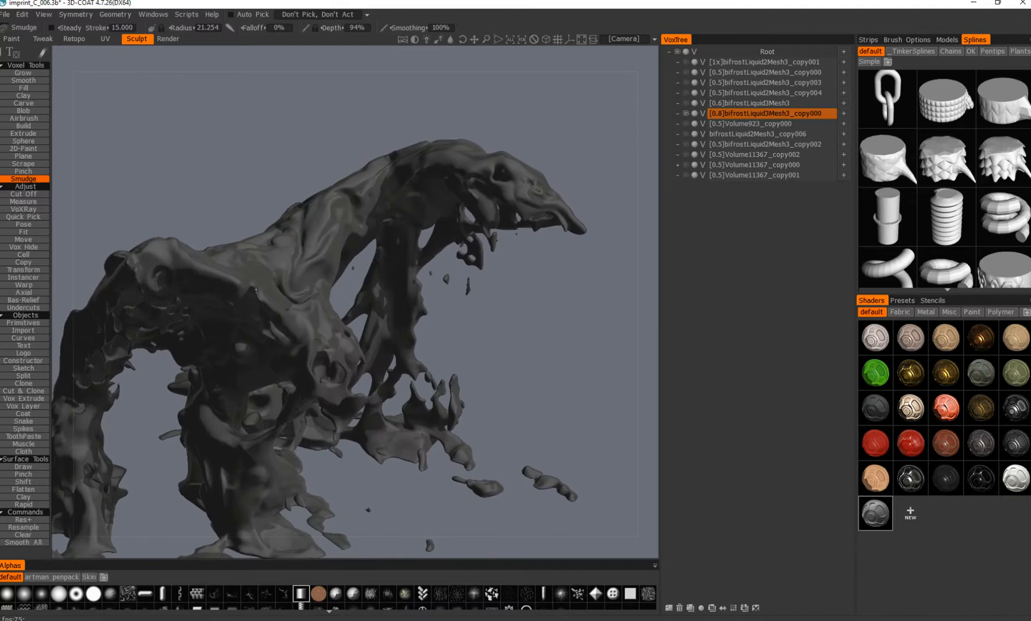
pyautogui.moveTo(153, 275)
pyautogui.keyDown('alt'); pyautogui.mouseDown()
pyautogui.moveTo(362, 305)
pyautogui.moveTo(448, 293)
pyautogui.moveTo(425, 345)
pyautogui.moveTo(379, 230)
pyautogui.moveTo(397, 196)
pyautogui.moveTo(87, 291)
pyautogui.moveTo(207, 299)
pyautogui.moveTo(241, 322)
pyautogui.moveTo(287, 281)
pyautogui.moveTo(123, 267)
pyautogui.moveTo(282, 301)
pyautogui.moveTo(221, 302)
pyautogui.moveTo(351, 287)
pyautogui.moveTo(338, 329)
pyautogui.mouseUp(); pyautogui.keyUp('alt')
pyautogui.keyDown('alt'); pyautogui.moveTo(367, 325); pyautogui.dragTo(327, 350, button='middle'); pyautogui.keyUp('alt')
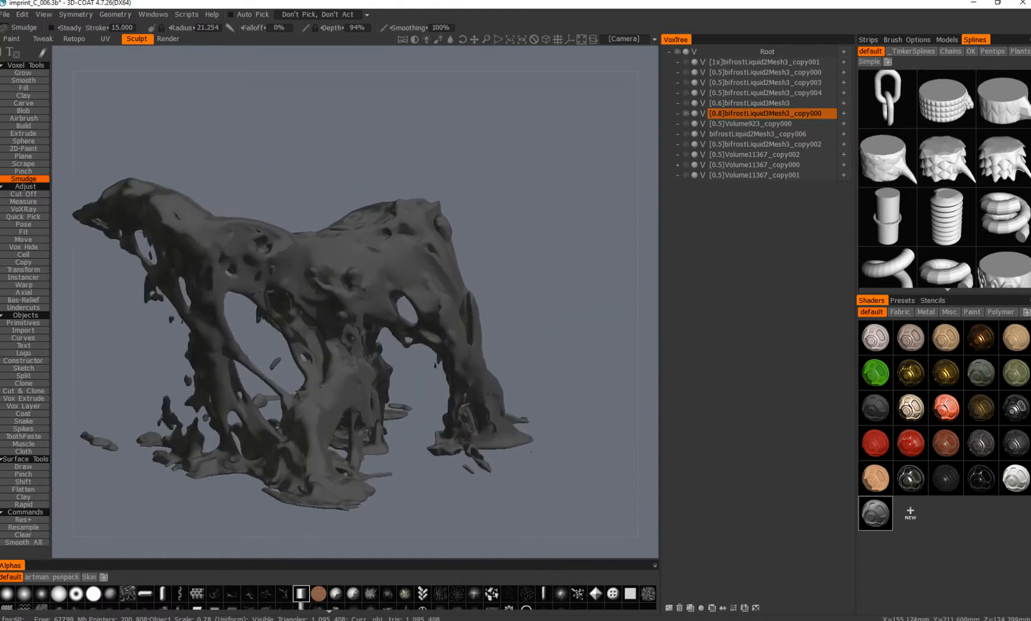
# Switch the layer bifrostLiquid3Mesh3_copy000 back to surface mode.
pyautogui.keyDown('alt'); pyautogui.moveTo(327, 350); pyautogui.dragTo(327, 380); pyautogui.keyUp('alt')
pyautogui.keyDown('alt'); pyautogui.moveTo(392, 225); pyautogui.dragTo(372, 225); pyautogui.keyUp('alt')
pyautogui.press('Return')
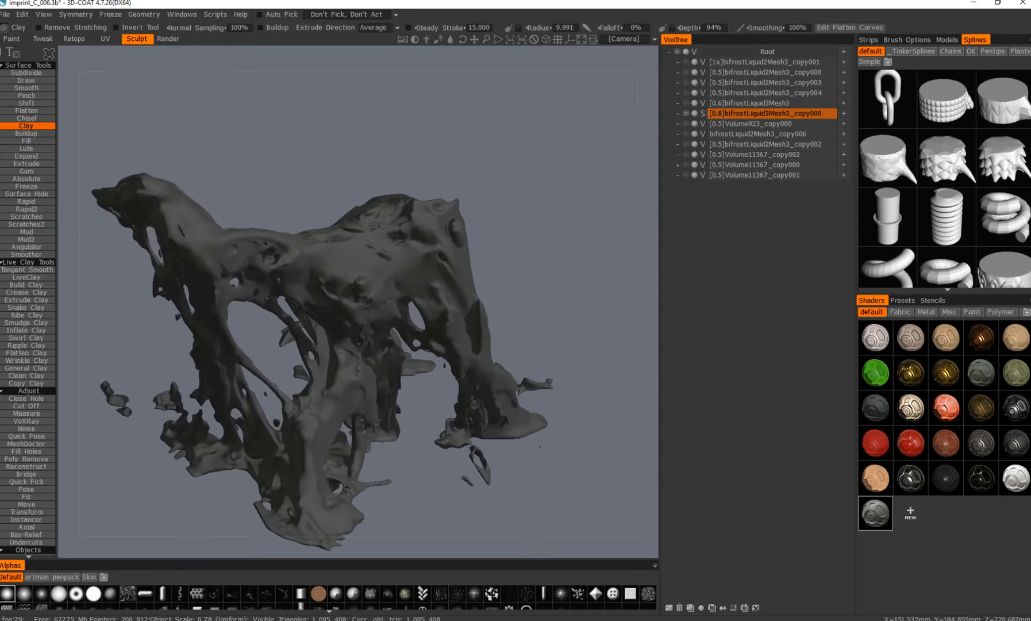
# Switch to the Snake Clay brush and try a strand stroke on the creature's flank.
pyautogui.keyDown('alt'); pyautogui.moveTo(259, 285); pyautogui.dragTo(239, 293, button='middle'); pyautogui.keyUp('alt')
pyautogui.keyDown('alt'); pyautogui.moveTo(240, 293); pyautogui.dragTo(197, 305, button='right'); pyautogui.keyUp('alt')
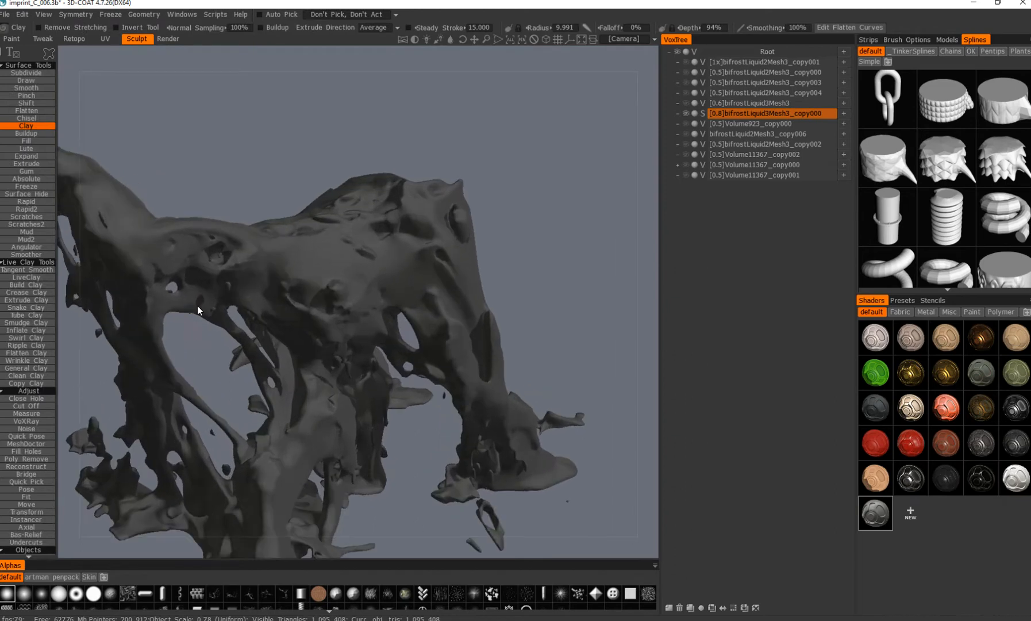
pyautogui.click(33, 308)
pyautogui.keyDown('alt'); pyautogui.moveTo(277, 248); pyautogui.dragTo(273, 262, button='middle'); pyautogui.keyUp('alt')
pyautogui.keyDown('alt'); pyautogui.moveTo(272, 262); pyautogui.dragTo(299, 250); pyautogui.keyUp('alt')
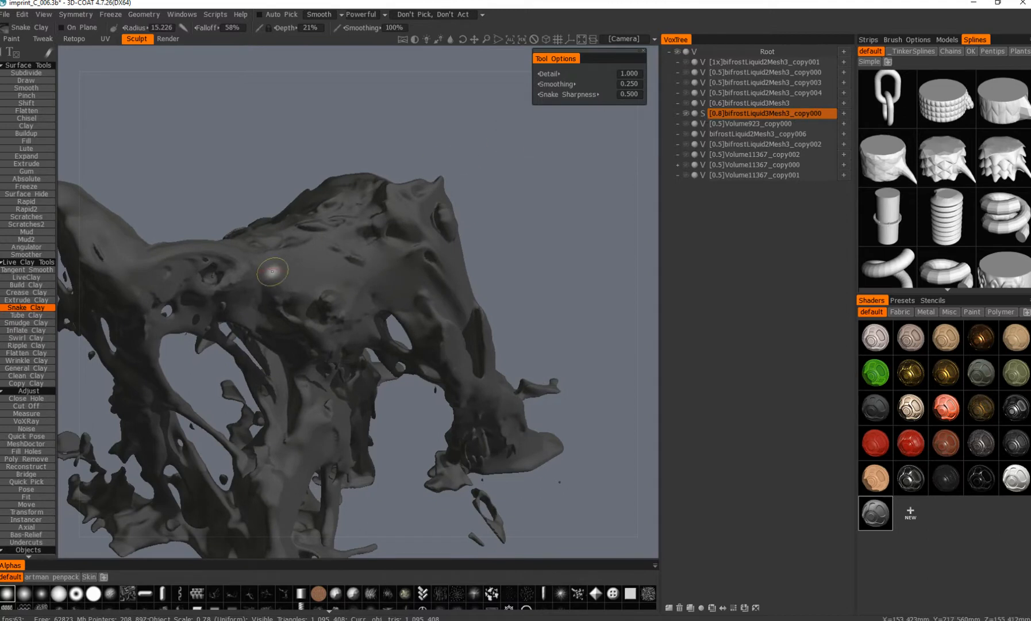
pyautogui.moveTo(407, 391)
pyautogui.keyDown('alt'); pyautogui.mouseDown()
pyautogui.moveTo(438, 368)
pyautogui.moveTo(428, 322)
pyautogui.moveTo(397, 368)
pyautogui.mouseUp(); pyautogui.keyUp('alt')
pyautogui.hotkey('ctrl', 'z')
# Sculpt Snake Clay strands running down from the creature's rump onto its hind leg, undoing an unwanted stroke.
pyautogui.keyDown('alt'); pyautogui.moveTo(307, 309); pyautogui.dragTo(247, 309, button='middle'); pyautogui.keyUp('alt')
pyautogui.keyDown('alt'); pyautogui.moveTo(271, 253); pyautogui.dragTo(345, 207); pyautogui.keyUp('alt')
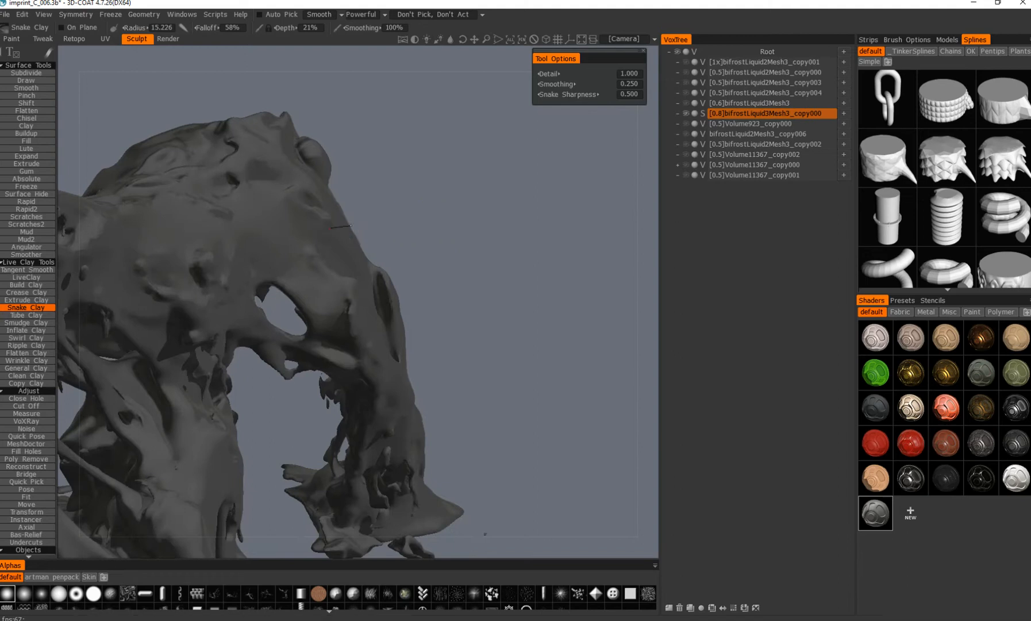
pyautogui.keyDown('alt'); pyautogui.moveTo(320, 328); pyautogui.dragTo(296, 282); pyautogui.keyUp('alt')
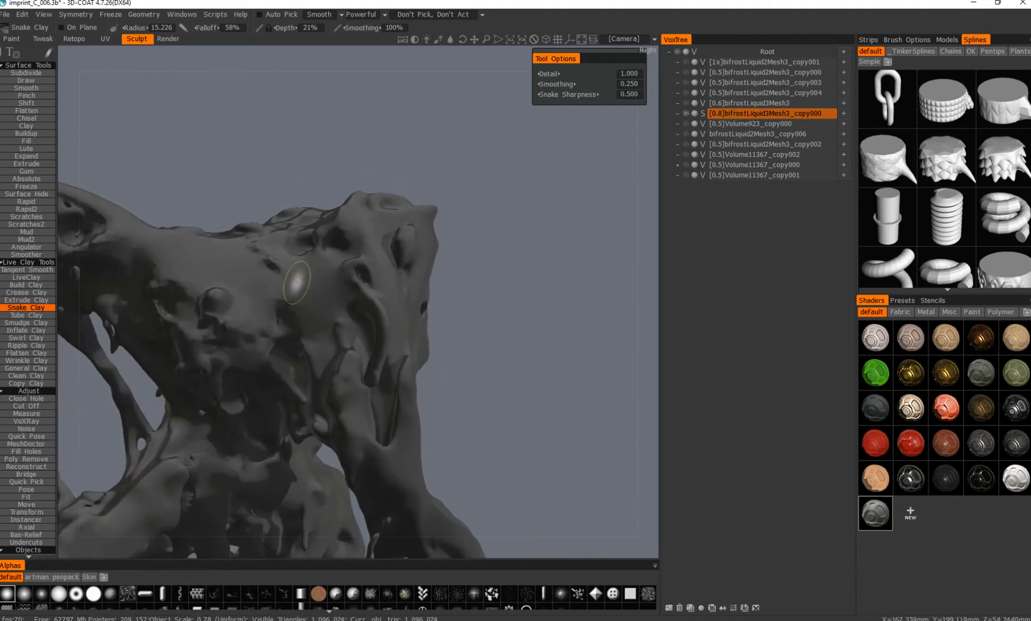
pyautogui.keyDown('alt'); pyautogui.moveTo(371, 360); pyautogui.dragTo(390, 399); pyautogui.keyUp('alt')
pyautogui.hotkey('ctrl', 'z')
pyautogui.keyDown('alt'); pyautogui.moveTo(344, 341); pyautogui.dragTo(391, 351); pyautogui.keyUp('alt')
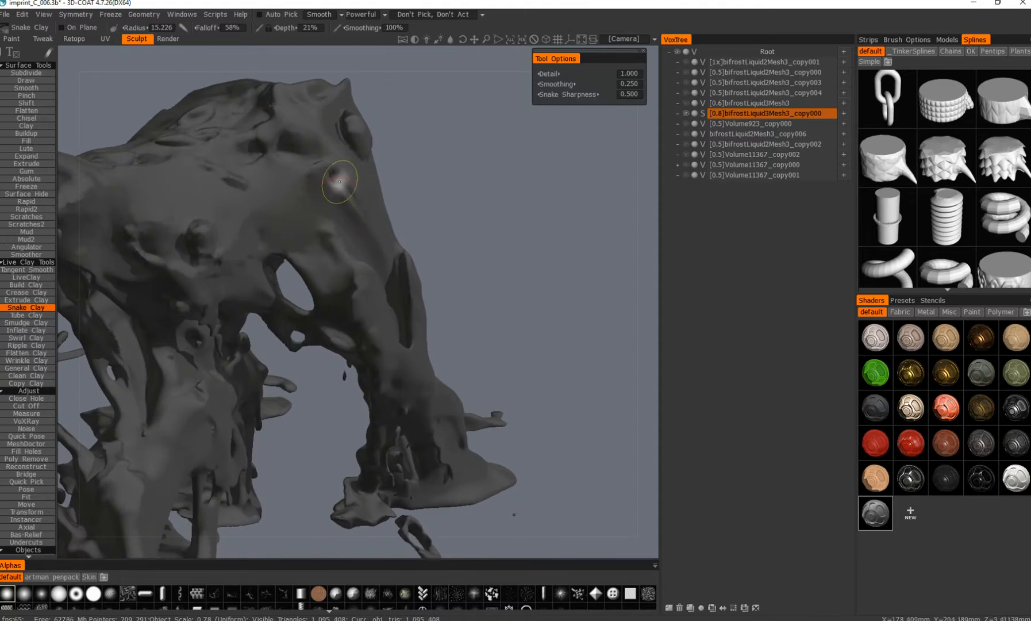
pyautogui.keyDown('alt'); pyautogui.moveTo(383, 275); pyautogui.dragTo(351, 479); pyautogui.keyUp('alt')
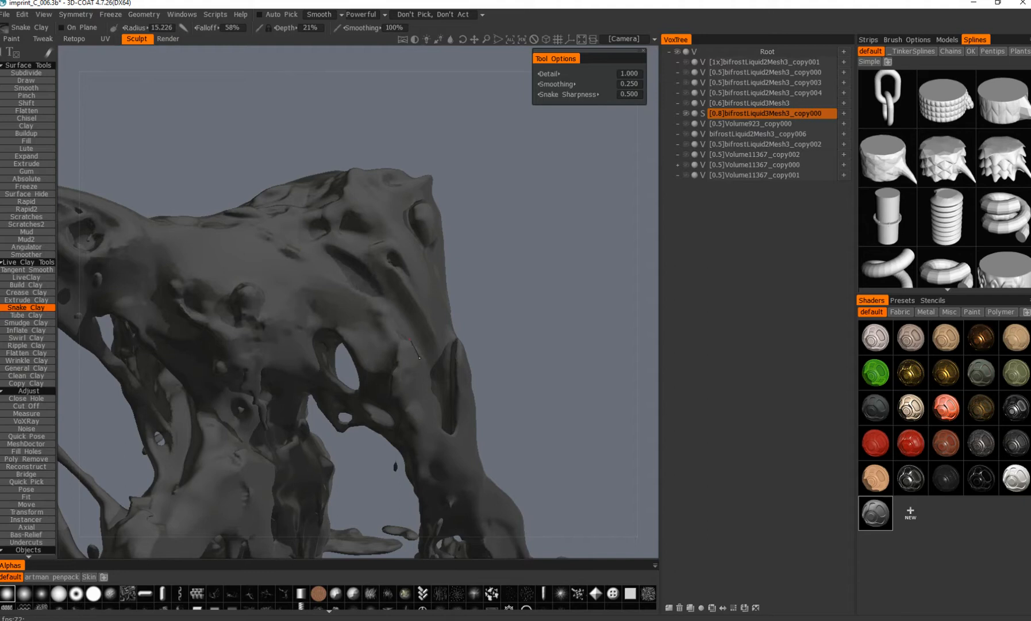
pyautogui.keyDown('alt'); pyautogui.moveTo(440, 459); pyautogui.dragTo(437, 495); pyautogui.keyUp('alt')
# Examine the sculpted bifrostLiquid3Mesh3_copy000 creature and its ground splashes from the front, side and above.
pyautogui.keyDown('alt'); pyautogui.moveTo(374, 377); pyautogui.dragTo(204, 315); pyautogui.keyUp('alt')
pyautogui.moveTo(274, 387)
pyautogui.keyDown('alt'); pyautogui.mouseDown()
pyautogui.moveTo(322, 329)
pyautogui.moveTo(30, 340)
pyautogui.moveTo(150, 330)
pyautogui.moveTo(258, 305)
pyautogui.mouseUp(); pyautogui.keyUp('alt')
pyautogui.keyDown('alt'); pyautogui.moveTo(245, 343); pyautogui.dragTo(282, 345); pyautogui.keyUp('alt')
pyautogui.moveTo(279, 416)
pyautogui.keyDown('alt'); pyautogui.mouseDown()
pyautogui.moveTo(193, 402)
pyautogui.moveTo(178, 419)
pyautogui.moveTo(258, 411)
pyautogui.mouseUp(); pyautogui.keyUp('alt')
pyautogui.keyDown('alt'); pyautogui.moveTo(259, 411); pyautogui.dragTo(281, 382, button='middle'); pyautogui.keyUp('alt')
pyautogui.keyDown('alt'); pyautogui.moveTo(144, 278); pyautogui.dragTo(197, 300); pyautogui.keyUp('alt')
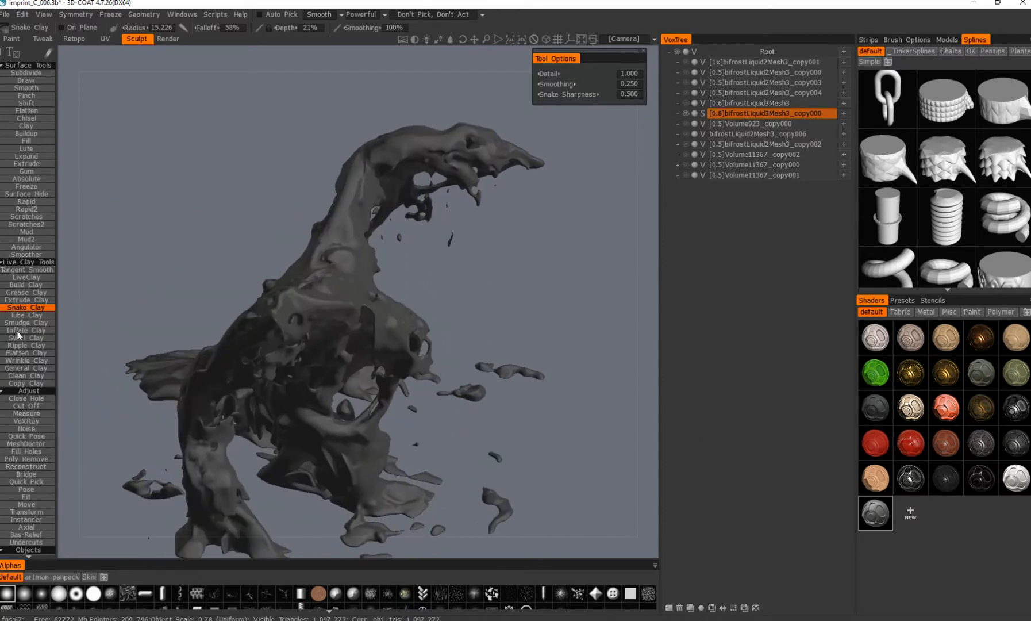
pyautogui.moveTo(62, 376)
pyautogui.keyDown('alt'); pyautogui.mouseDown()
pyautogui.moveTo(230, 382)
pyautogui.moveTo(339, 368)
pyautogui.moveTo(293, 345)
pyautogui.moveTo(388, 376)
pyautogui.moveTo(414, 437)
pyautogui.mouseUp(); pyautogui.keyUp('alt')
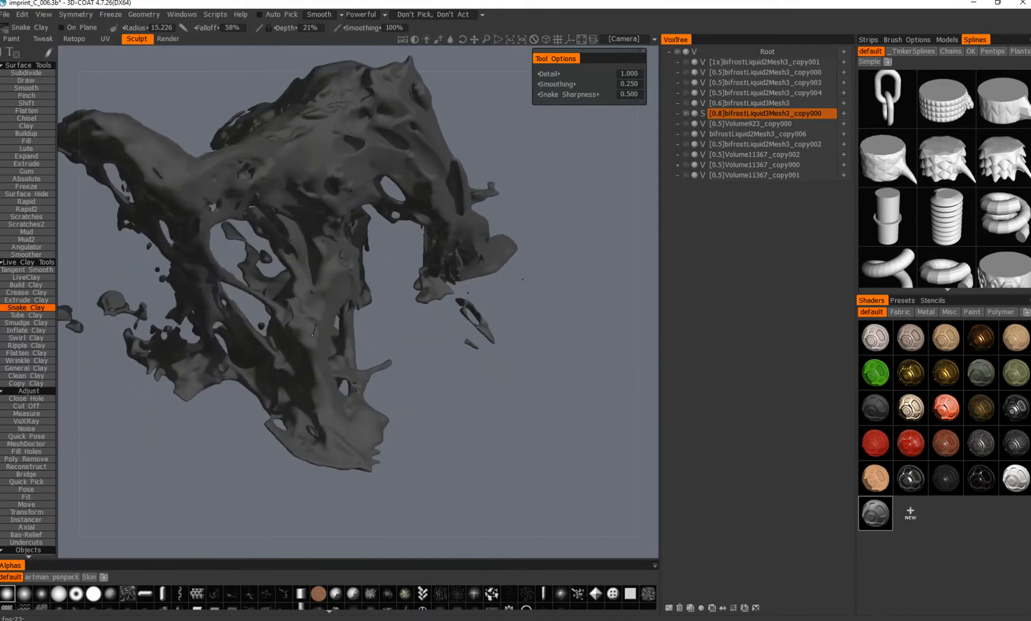
pyautogui.keyDown('alt'); pyautogui.moveTo(338, 292); pyautogui.dragTo(344, 408); pyautogui.keyUp('alt')
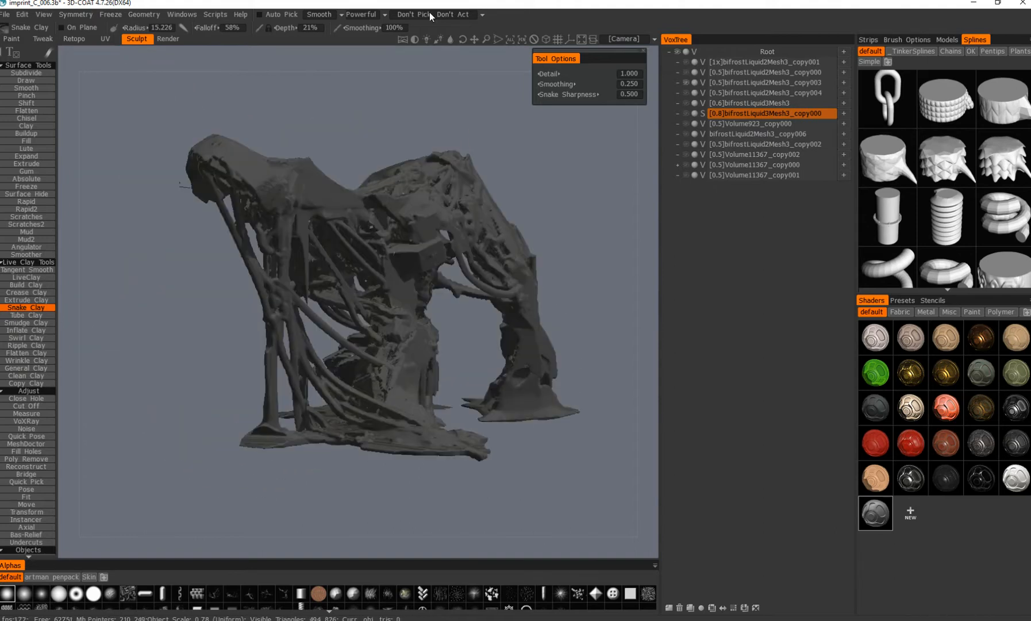
# Look over the strand-covered variant bifrostLiquid2Mesh3_copy003 from both sides.
pyautogui.moveTo(368, 299)
pyautogui.keyDown('alt'); pyautogui.mouseDown()
pyautogui.moveTo(247, 345)
pyautogui.moveTo(92, 322)
pyautogui.moveTo(104, 348)
pyautogui.moveTo(483, 334)
pyautogui.mouseUp(); pyautogui.keyUp('alt')
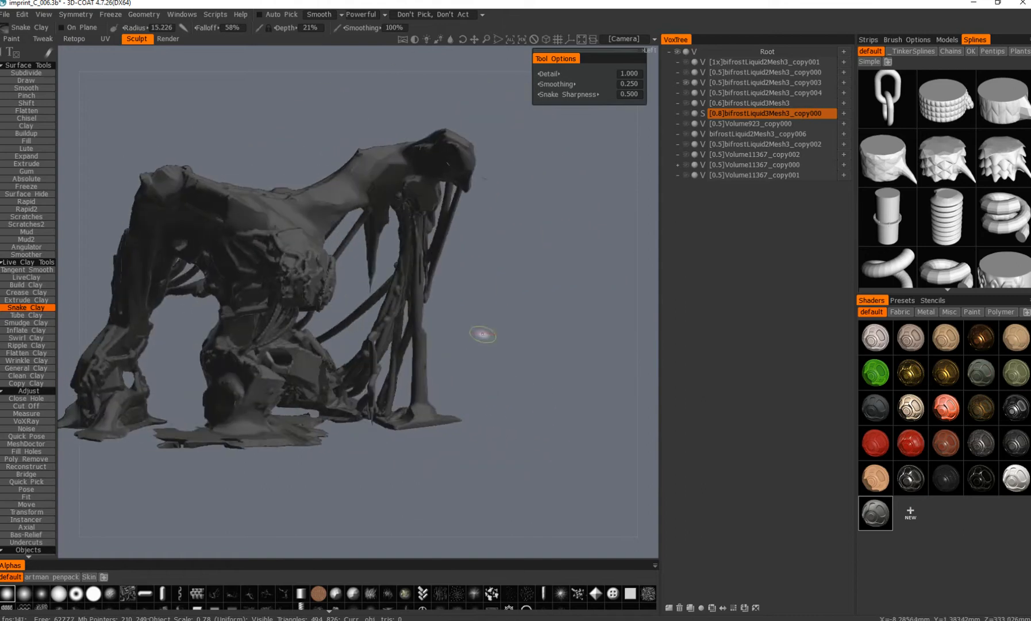
pyautogui.keyDown('alt'); pyautogui.moveTo(483, 334); pyautogui.dragTo(513, 337, button='middle'); pyautogui.keyUp('alt')
pyautogui.keyDown('alt'); pyautogui.moveTo(513, 338); pyautogui.dragTo(514, 354); pyautogui.keyUp('alt')
# Examine the smoother variant bifrostLiquid2Mesh3_copy004 all around, including its legs, neck and hanging strands.
pyautogui.keyDown('alt'); pyautogui.moveTo(414, 242); pyautogui.dragTo(484, 252); pyautogui.keyUp('alt')
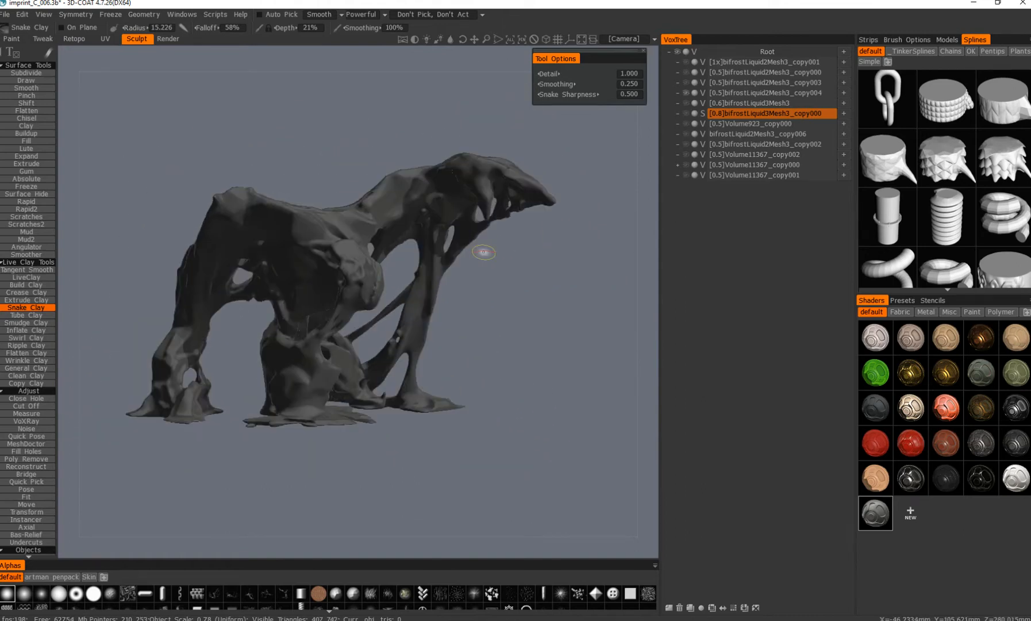
pyautogui.moveTo(247, 247)
pyautogui.keyDown('alt'); pyautogui.mouseDown()
pyautogui.moveTo(340, 291)
pyautogui.moveTo(468, 286)
pyautogui.moveTo(553, 269)
pyautogui.mouseUp(); pyautogui.keyUp('alt')
pyautogui.keyDown('alt'); pyautogui.moveTo(554, 269); pyautogui.dragTo(489, 271, button='middle'); pyautogui.keyUp('alt')
pyautogui.moveTo(489, 271)
pyautogui.keyDown('alt'); pyautogui.mouseDown()
pyautogui.moveTo(509, 314)
pyautogui.moveTo(534, 265)
pyautogui.mouseUp(); pyautogui.keyUp('alt')
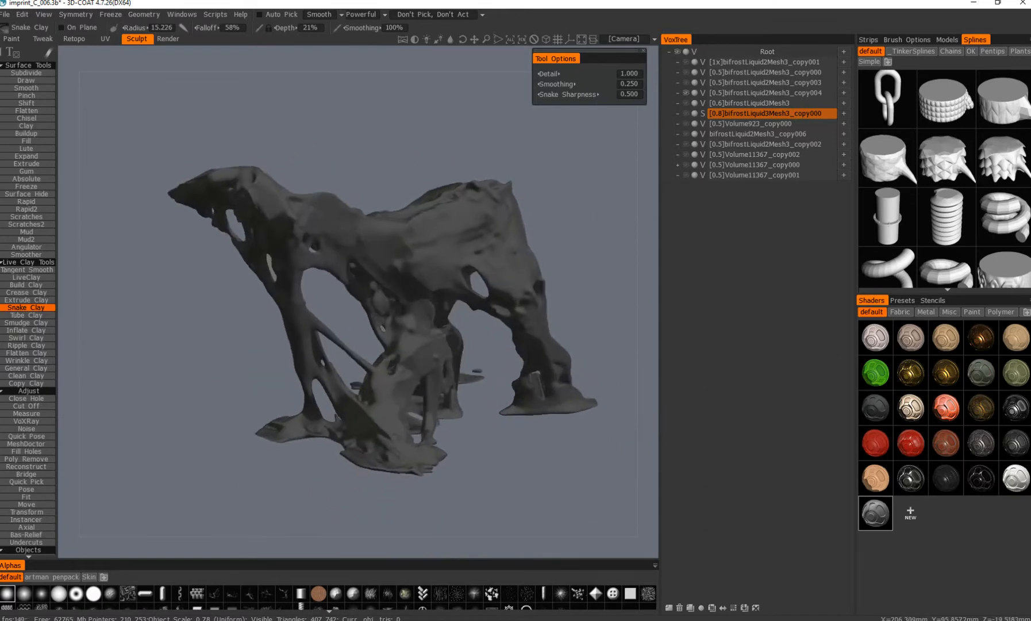
pyautogui.moveTo(491, 329)
pyautogui.keyDown('alt'); pyautogui.mouseDown()
pyautogui.moveTo(448, 319)
pyautogui.moveTo(507, 315)
pyautogui.moveTo(356, 348)
pyautogui.moveTo(141, 305)
pyautogui.mouseUp(); pyautogui.keyUp('alt')
pyautogui.keyDown('alt'); pyautogui.moveTo(141, 304); pyautogui.dragTo(282, 319, button='middle'); pyautogui.keyUp('alt')
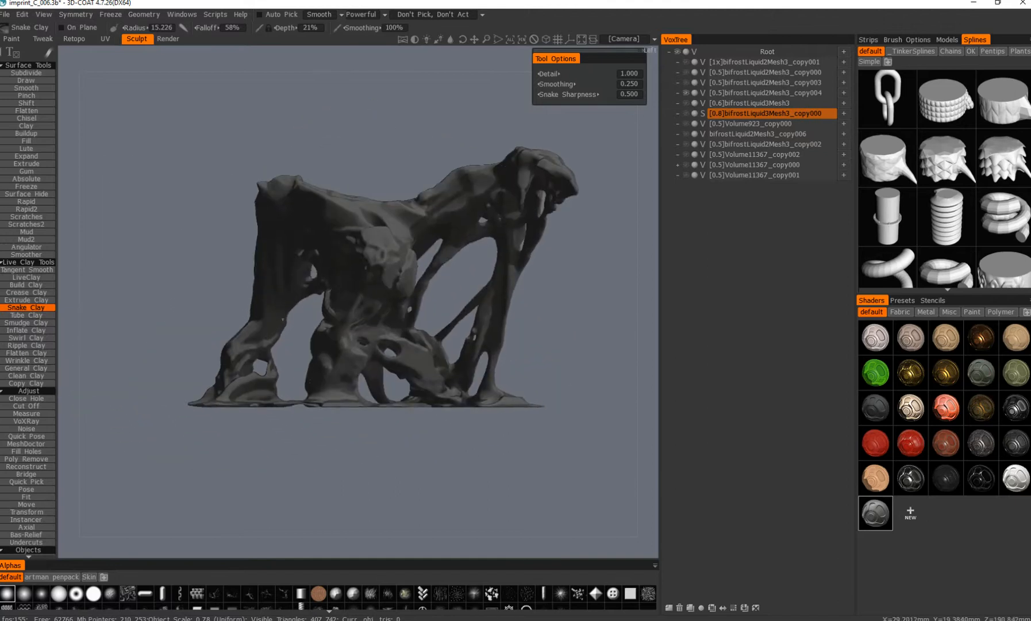
pyautogui.moveTo(327, 328)
pyautogui.keyDown('alt'); pyautogui.mouseDown()
pyautogui.moveTo(451, 313)
pyautogui.moveTo(547, 266)
pyautogui.moveTo(521, 328)
pyautogui.mouseUp(); pyautogui.keyUp('alt')
pyautogui.keyDown('alt'); pyautogui.moveTo(520, 327); pyautogui.dragTo(477, 340, button='middle'); pyautogui.keyUp('alt')
pyautogui.moveTo(477, 341)
pyautogui.keyDown('alt'); pyautogui.mouseDown()
pyautogui.moveTo(425, 402)
pyautogui.moveTo(474, 339)
pyautogui.moveTo(489, 271)
pyautogui.moveTo(468, 291)
pyautogui.moveTo(236, 288)
pyautogui.mouseUp(); pyautogui.keyUp('alt')
pyautogui.moveTo(283, 328)
pyautogui.keyDown('alt'); pyautogui.mouseDown()
pyautogui.moveTo(276, 338)
pyautogui.moveTo(208, 261)
pyautogui.moveTo(402, 264)
pyautogui.moveTo(454, 322)
pyautogui.moveTo(516, 214)
pyautogui.moveTo(178, 256)
pyautogui.moveTo(235, 293)
pyautogui.moveTo(353, 279)
pyautogui.moveTo(303, 295)
pyautogui.moveTo(388, 264)
pyautogui.mouseUp(); pyautogui.keyUp('alt')
pyautogui.keyDown('alt'); pyautogui.moveTo(388, 263); pyautogui.dragTo(384, 304, button='middle'); pyautogui.keyUp('alt')
pyautogui.moveTo(383, 303)
pyautogui.keyDown('alt'); pyautogui.mouseDown()
pyautogui.moveTo(329, 323)
pyautogui.moveTo(314, 316)
pyautogui.moveTo(310, 382)
pyautogui.moveTo(316, 323)
pyautogui.moveTo(301, 328)
pyautogui.mouseUp(); pyautogui.keyUp('alt')
pyautogui.keyDown('alt'); pyautogui.moveTo(438, 299); pyautogui.dragTo(385, 278); pyautogui.keyUp('alt')
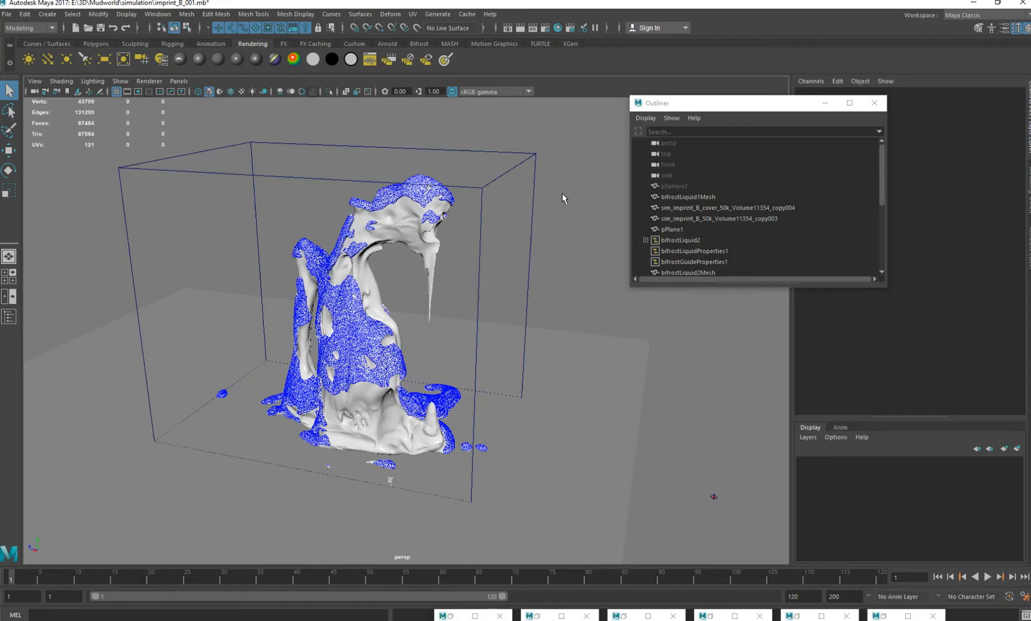
# Switch to Maya and examine the creature's body and cover meshes inside the Bifrost simulation box.
pyautogui.keyDown('alt'); pyautogui.moveTo(387, 346); pyautogui.dragTo(379, 411); pyautogui.keyUp('alt')
pyautogui.keyDown('alt'); pyautogui.moveTo(379, 411); pyautogui.dragTo(378, 433, button='middle'); pyautogui.keyUp('alt')
pyautogui.moveTo(377, 433)
pyautogui.keyDown('alt'); pyautogui.mouseDown()
pyautogui.moveTo(348, 424)
pyautogui.moveTo(367, 421)
pyautogui.moveTo(376, 434)
pyautogui.mouseUp(); pyautogui.keyUp('alt')
pyautogui.keyDown('alt'); pyautogui.moveTo(388, 366); pyautogui.dragTo(430, 371); pyautogui.keyUp('alt')
pyautogui.click(469, 244)
pyautogui.click(508, 377)
pyautogui.keyDown('alt'); pyautogui.moveTo(494, 385); pyautogui.dragTo(385, 428); pyautogui.keyUp('alt')
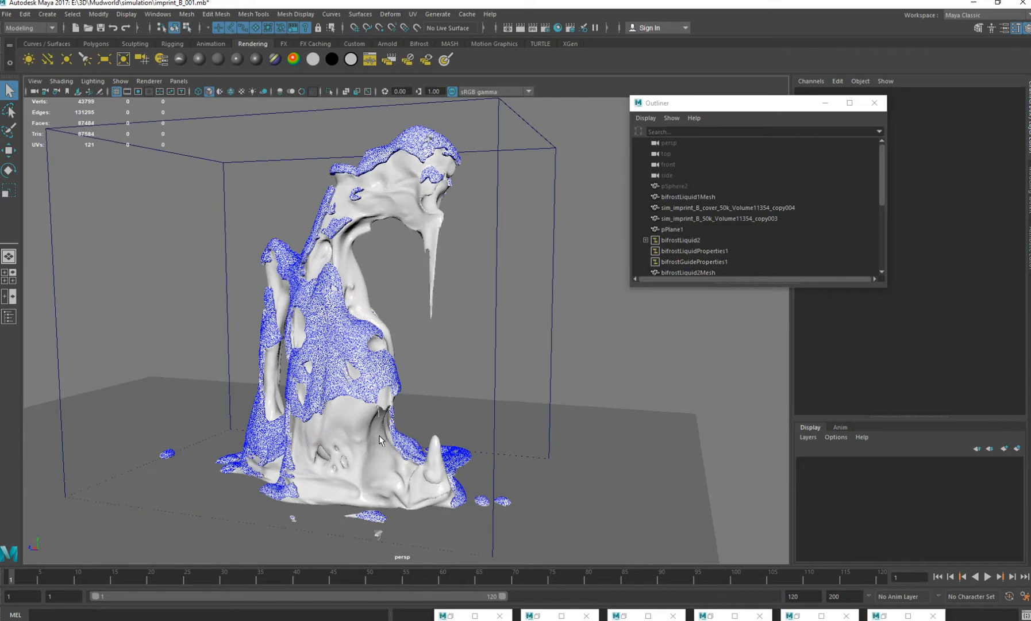
pyautogui.keyDown('alt'); pyautogui.moveTo(381, 441); pyautogui.dragTo(374, 369); pyautogui.keyUp('alt')
# Select the cover mesh sim_imprint_B_cover_50k_Volume11354_copy004, inspect how it drapes over the creature, and clear the selection.
pyautogui.click(370, 351)
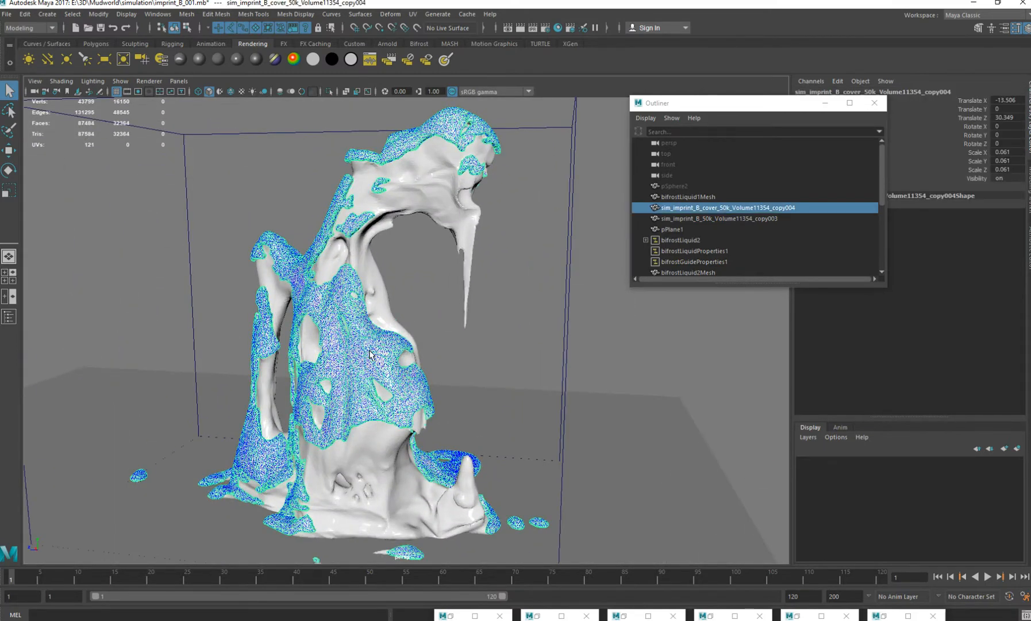
pyautogui.keyDown('alt'); pyautogui.moveTo(370, 351); pyautogui.dragTo(352, 397, button='middle'); pyautogui.keyUp('alt')
pyautogui.keyDown('alt'); pyautogui.moveTo(353, 398); pyautogui.dragTo(397, 322); pyautogui.keyUp('alt')
pyautogui.keyDown('alt'); pyautogui.moveTo(356, 287); pyautogui.dragTo(385, 261, button='right'); pyautogui.keyUp('alt')
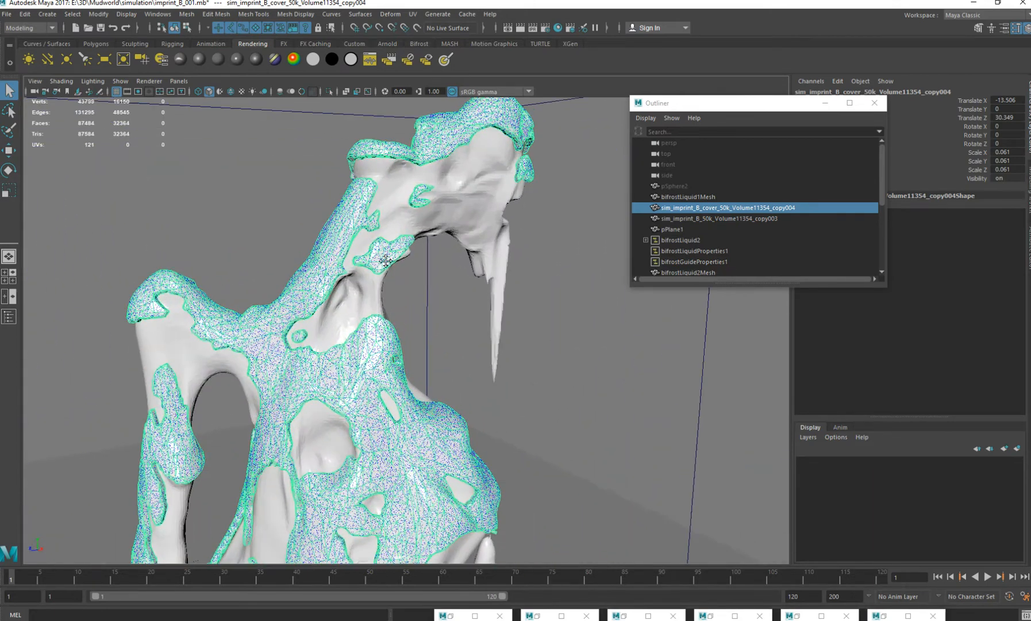
pyautogui.keyDown('alt'); pyautogui.moveTo(386, 261); pyautogui.dragTo(449, 240); pyautogui.keyUp('alt')
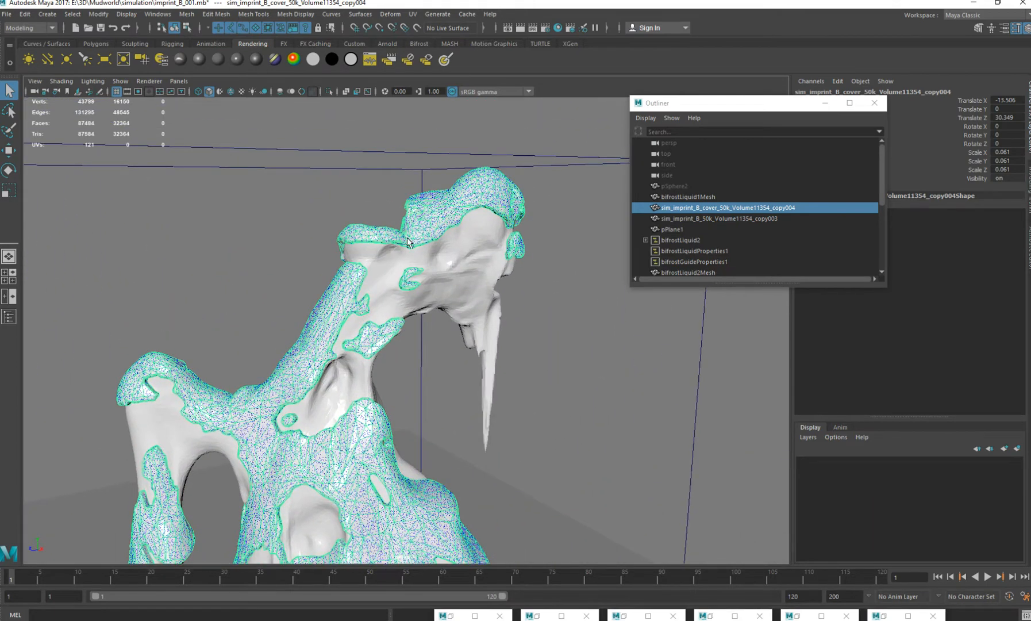
pyautogui.keyDown('alt'); pyautogui.moveTo(426, 348); pyautogui.dragTo(403, 230, button='middle'); pyautogui.keyUp('alt')
pyautogui.keyDown('alt'); pyautogui.moveTo(425, 391); pyautogui.dragTo(366, 329, button='right'); pyautogui.keyUp('alt')
pyautogui.keyDown('alt'); pyautogui.moveTo(690, 424); pyautogui.dragTo(757, 476); pyautogui.keyUp('alt')
pyautogui.keyDown('alt'); pyautogui.moveTo(392, 357); pyautogui.dragTo(404, 328); pyautogui.keyUp('alt')
pyautogui.click(480, 350)
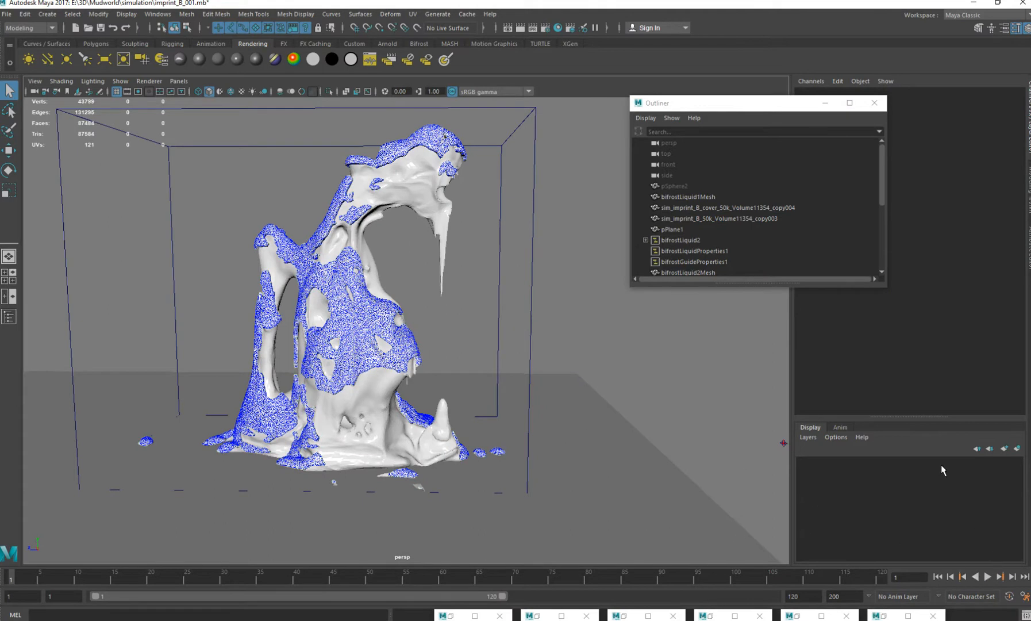
# Select the base mesh sim_imprint_B_50k_Volume11354_copy003 and inspect its triangulated surface beneath the cover.
pyautogui.keyDown('alt'); pyautogui.moveTo(467, 328); pyautogui.dragTo(447, 357, button='middle'); pyautogui.keyUp('alt')
pyautogui.keyDown('alt'); pyautogui.moveTo(448, 357); pyautogui.dragTo(486, 377, button='right'); pyautogui.keyUp('alt')
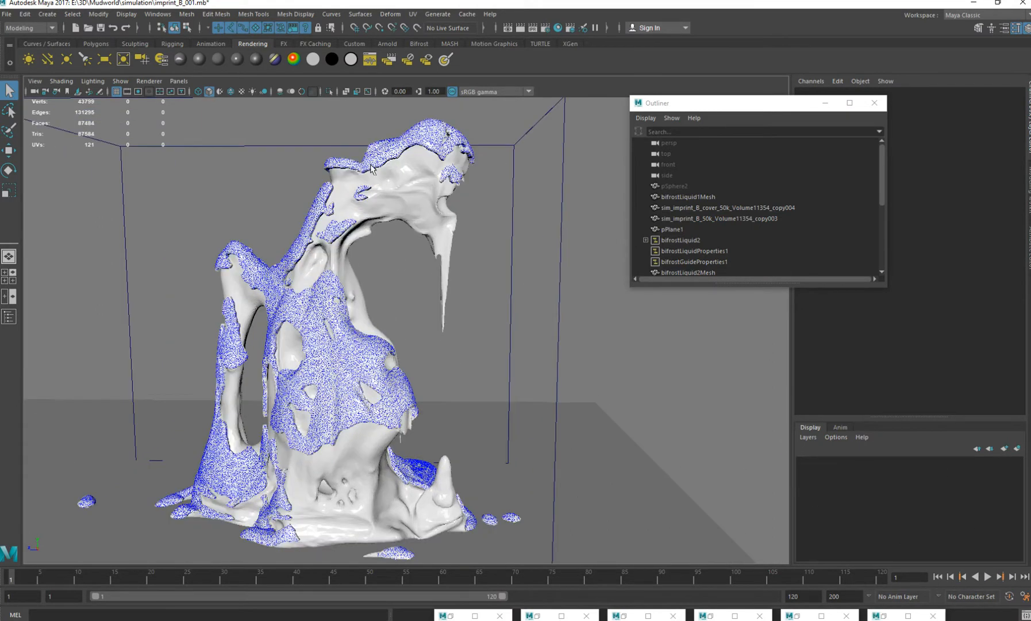
pyautogui.keyDown('alt'); pyautogui.moveTo(346, 371); pyautogui.dragTo(346, 324, button='middle'); pyautogui.keyUp('alt')
pyautogui.keyDown('alt'); pyautogui.moveTo(489, 114); pyautogui.dragTo(482, 141, button='middle'); pyautogui.keyUp('alt')
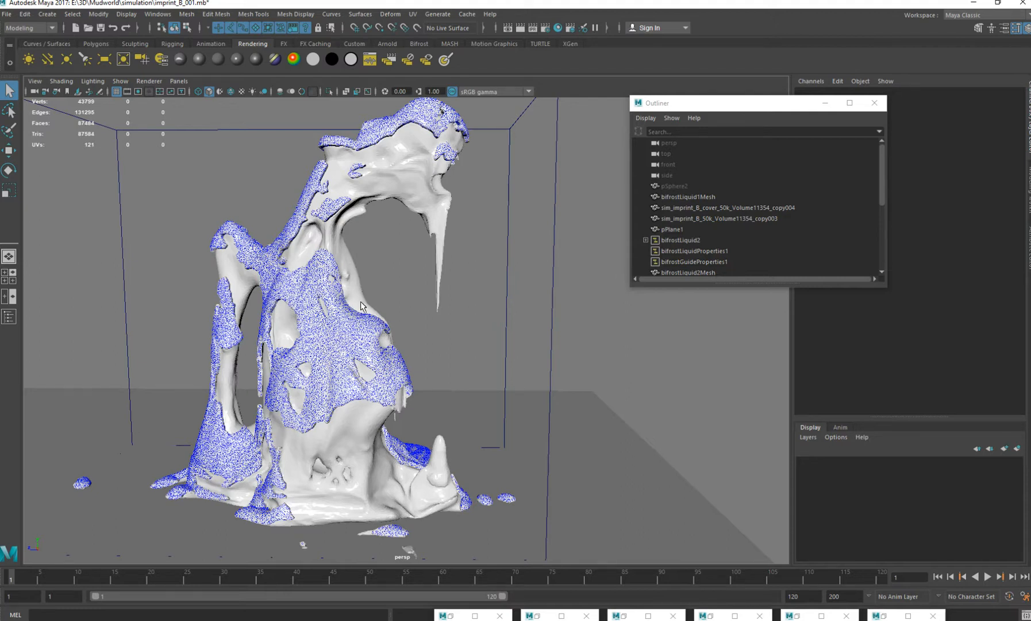
pyautogui.keyDown('alt'); pyautogui.moveTo(362, 303); pyautogui.dragTo(357, 392, button='middle'); pyautogui.keyUp('alt')
pyautogui.keyDown('alt'); pyautogui.moveTo(358, 392); pyautogui.dragTo(426, 397, button='right'); pyautogui.keyUp('alt')
pyautogui.keyDown('alt'); pyautogui.moveTo(426, 396); pyautogui.dragTo(318, 396); pyautogui.keyUp('alt')
pyautogui.click(318, 396)
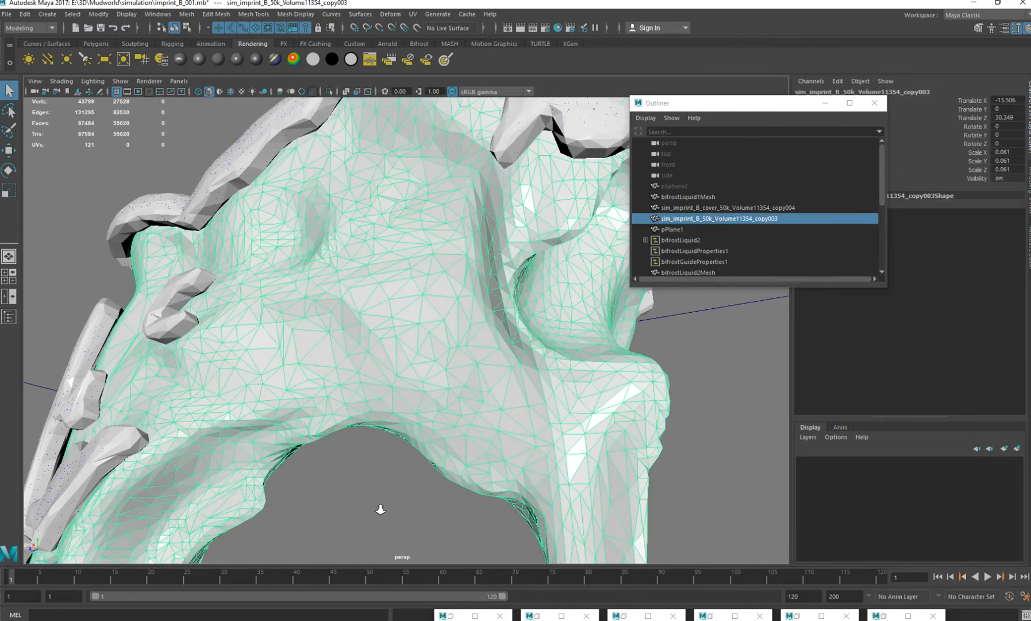
pyautogui.keyDown('alt'); pyautogui.moveTo(381, 509); pyautogui.dragTo(270, 414, button='right'); pyautogui.keyUp('alt')
pyautogui.keyDown('alt'); pyautogui.moveTo(271, 414); pyautogui.dragTo(310, 449); pyautogui.keyUp('alt')
pyautogui.keyDown('alt'); pyautogui.moveTo(310, 449); pyautogui.dragTo(276, 426, button='right'); pyautogui.keyUp('alt')
pyautogui.keyDown('alt'); pyautogui.moveTo(276, 426); pyautogui.dragTo(315, 282); pyautogui.keyUp('alt')
pyautogui.keyDown('alt'); pyautogui.moveTo(315, 282); pyautogui.dragTo(287, 268, button='right'); pyautogui.keyUp('alt')
pyautogui.keyDown('alt'); pyautogui.moveTo(288, 267); pyautogui.dragTo(291, 219); pyautogui.keyUp('alt')
pyautogui.keyDown('alt'); pyautogui.moveTo(378, 344); pyautogui.dragTo(355, 367); pyautogui.keyUp('alt')
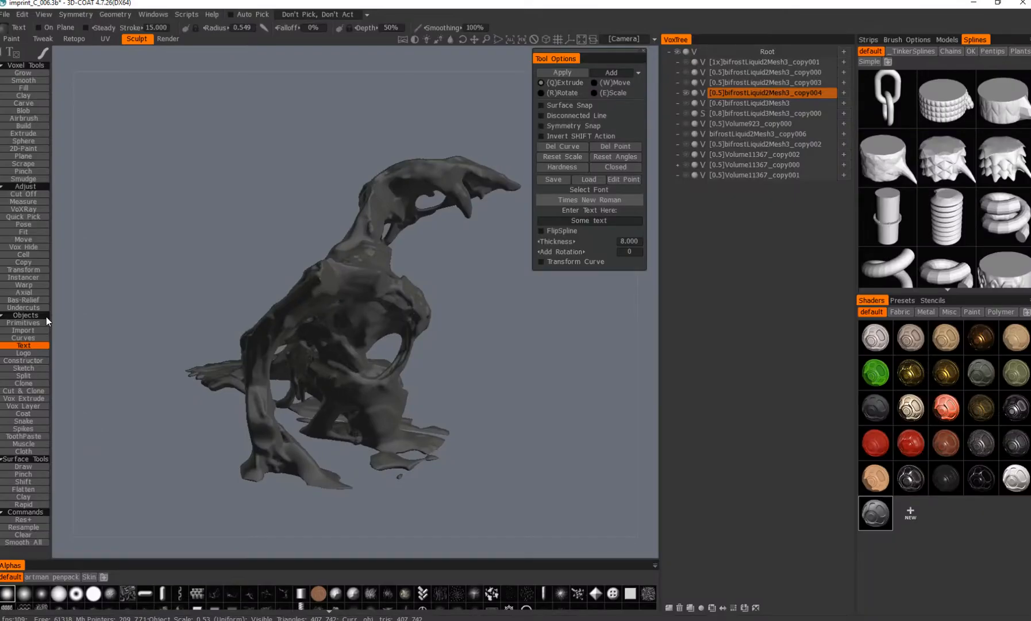
# In 3D-Coat, start Vox Layer on bifrostLiquid2Mesh3_copy004 and select the entire creature with a rectangle seen from above.
pyautogui.moveTo(299, 248); pyautogui.dragTo(324, 251)
pyautogui.keyDown('alt'); pyautogui.moveTo(324, 251); pyautogui.dragTo(313, 285, button='middle'); pyautogui.keyUp('alt')
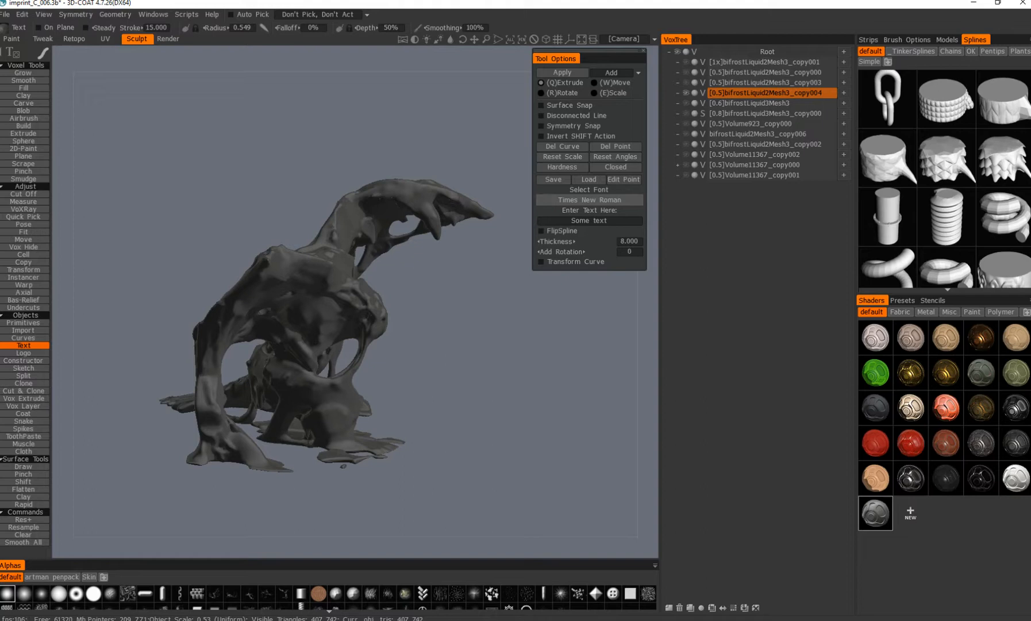
pyautogui.moveTo(181, 284)
pyautogui.mouseDown()
pyautogui.moveTo(193, 337)
pyautogui.moveTo(49, 375)
pyautogui.mouseUp()
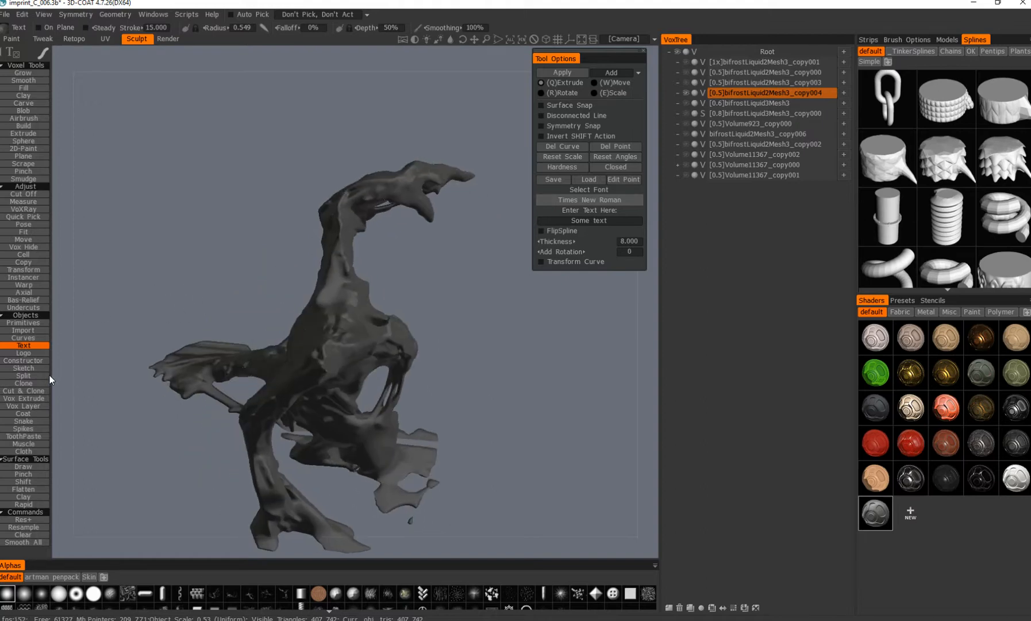
pyautogui.click(35, 406)
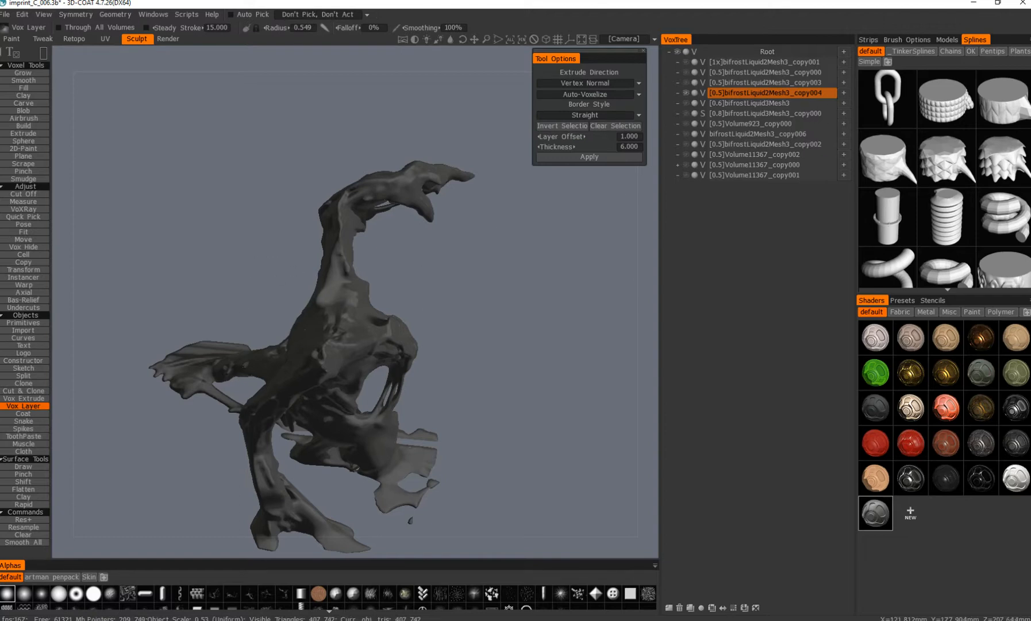
pyautogui.keyDown('alt'); pyautogui.moveTo(190, 189); pyautogui.dragTo(190, 132, button='middle'); pyautogui.keyUp('alt')
pyautogui.keyDown('alt'); pyautogui.moveTo(190, 133); pyautogui.dragTo(158, 109, button='right'); pyautogui.keyUp('alt')
pyautogui.keyDown('alt'); pyautogui.moveTo(158, 63); pyautogui.dragTo(158, 119); pyautogui.keyUp('alt')
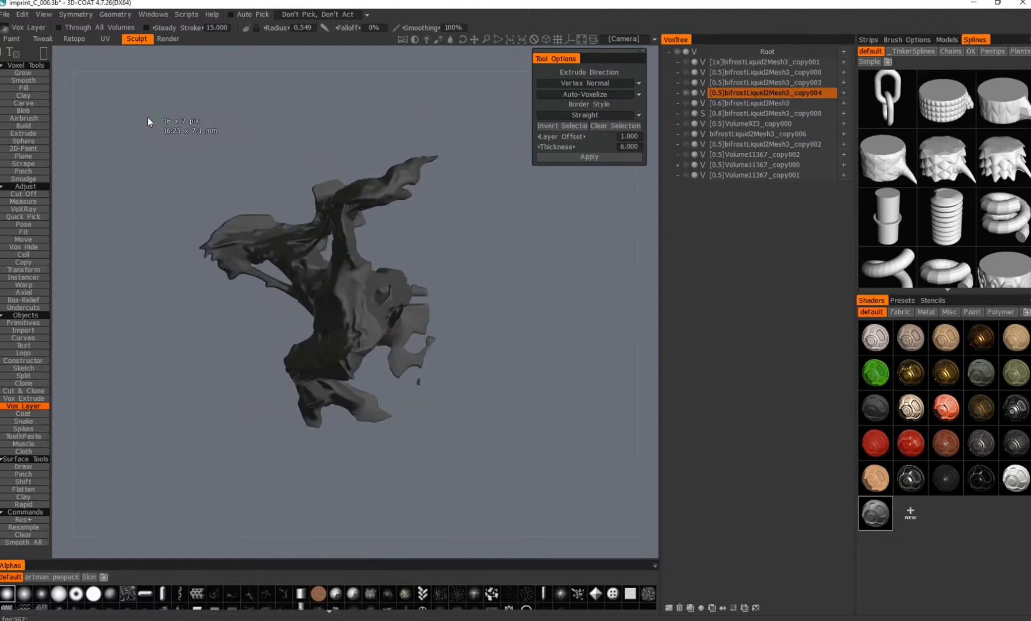
pyautogui.moveTo(143, 122); pyautogui.dragTo(553, 508)
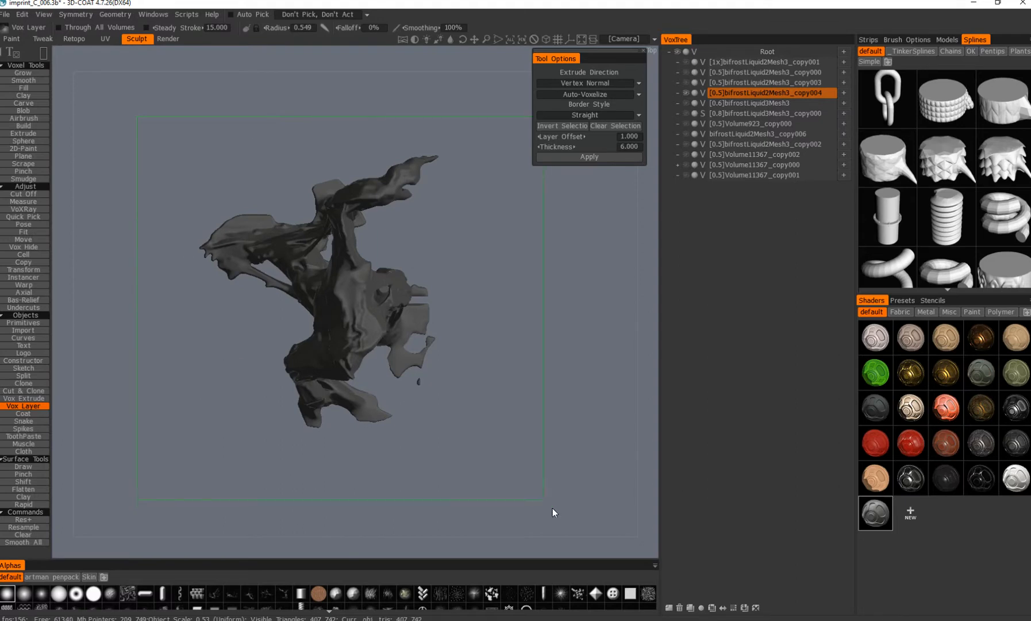
# Set the Vox Layer thickness to 3 and extrude the selected surface areas as a separate layer.
pyautogui.keyDown('alt'); pyautogui.moveTo(412, 448); pyautogui.dragTo(74, 382); pyautogui.keyUp('alt')
pyautogui.scroll(5, 311, 322)
pyautogui.keyDown('alt'); pyautogui.moveTo(397, 327); pyautogui.dragTo(190, 351); pyautogui.keyUp('alt')
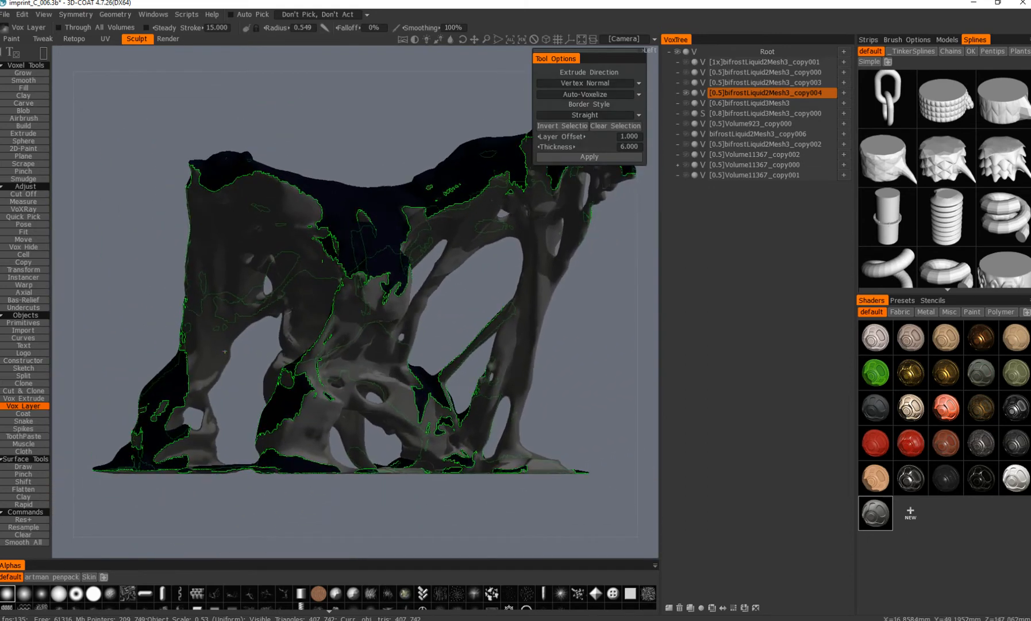
pyautogui.click(631, 148)
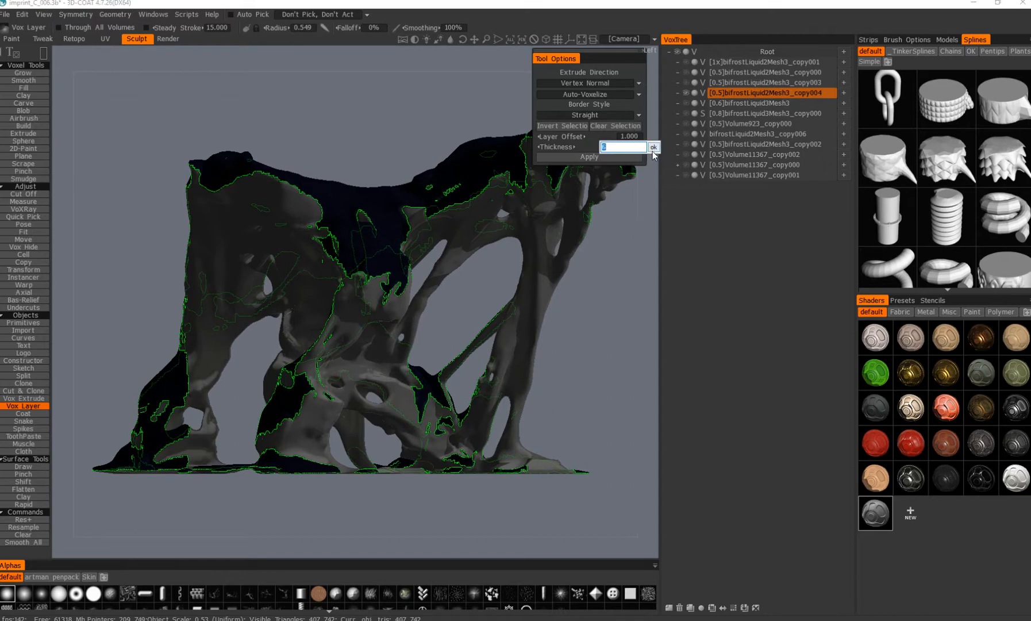
pyautogui.click(654, 152)
pyautogui.click(632, 150)
pyautogui.write('3')
pyautogui.press('Return')
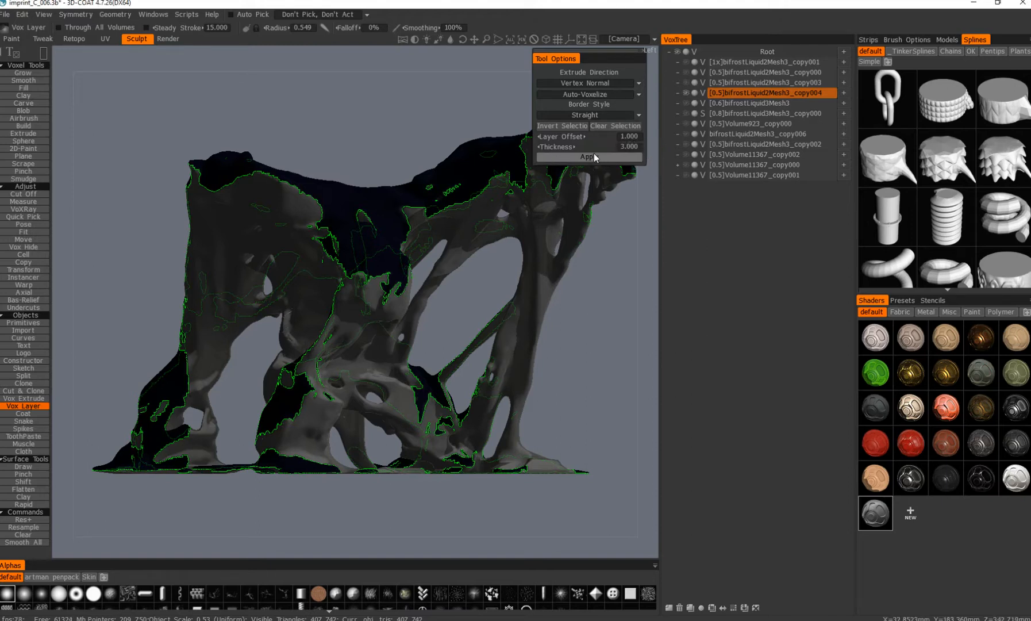
pyautogui.click(596, 157)
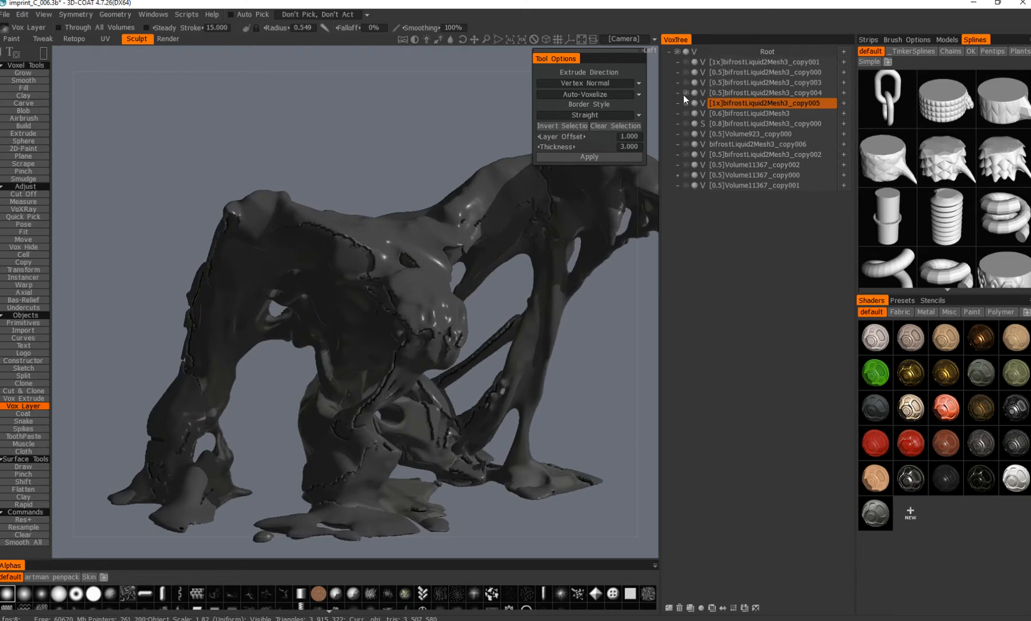
# Hide the source layer bifrostLiquid2Mesh3_copy004 and inspect the extruded cover layer by itself from several sides.
pyautogui.click(686, 93)
pyautogui.moveTo(512, 237); pyautogui.dragTo(378, 542, button='middle')
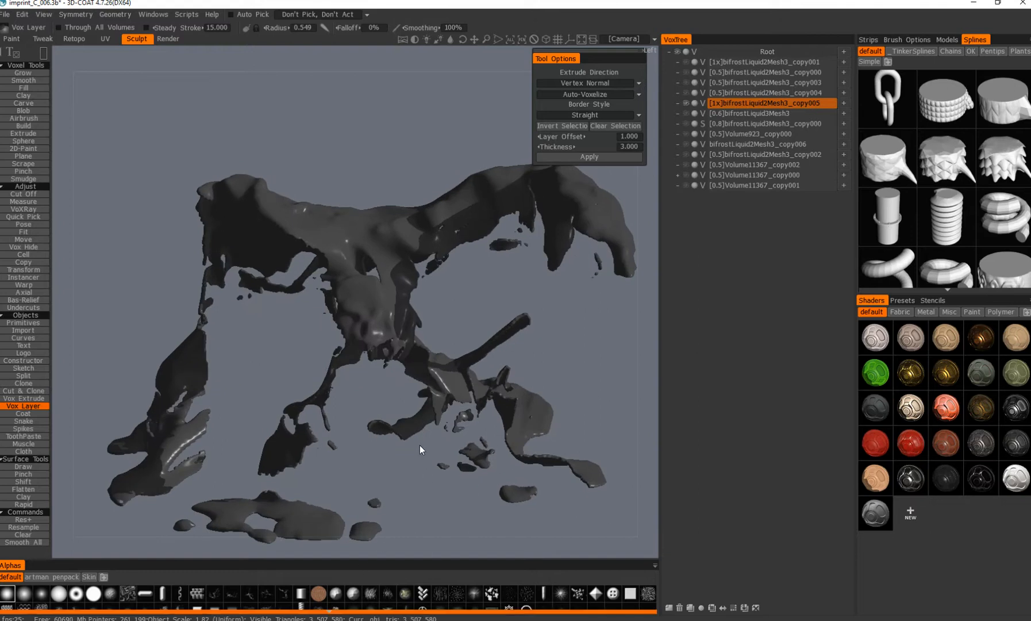
pyautogui.moveTo(371, 350); pyautogui.dragTo(286, 313, button='middle')
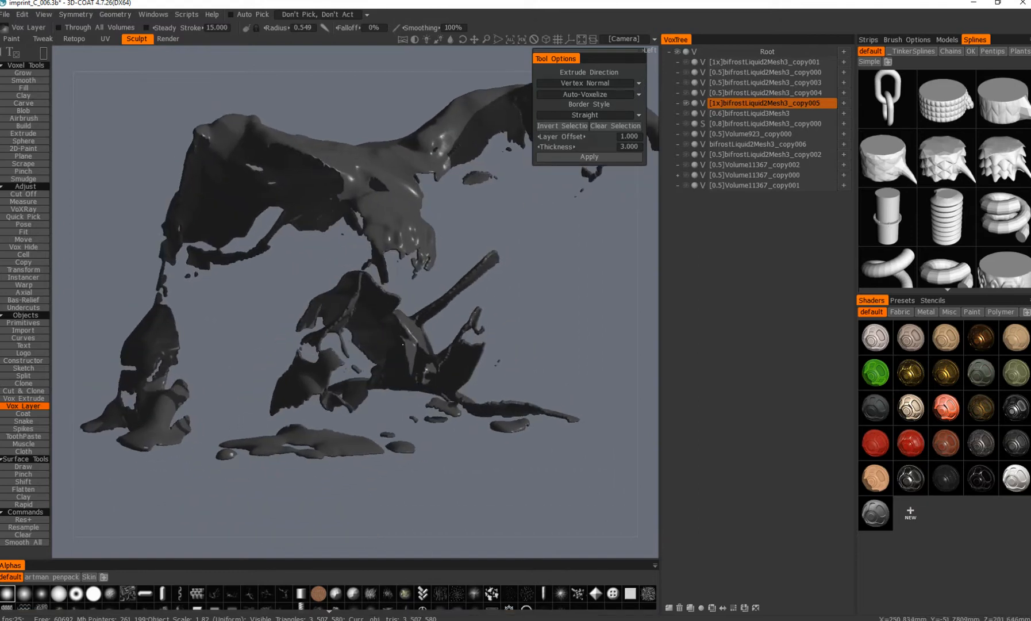
pyautogui.moveTo(453, 387); pyautogui.dragTo(400, 54, button='right')
pyautogui.keyDown('alt'); pyautogui.moveTo(421, 321); pyautogui.dragTo(334, 301); pyautogui.keyUp('alt')
pyautogui.keyDown('alt'); pyautogui.moveTo(334, 301); pyautogui.dragTo(301, 318, button='middle'); pyautogui.keyUp('alt')
pyautogui.keyDown('alt'); pyautogui.moveTo(301, 317); pyautogui.dragTo(345, 391, button='right'); pyautogui.keyUp('alt')
pyautogui.moveTo(488, 329)
pyautogui.keyDown('alt'); pyautogui.mouseDown()
pyautogui.moveTo(345, 328)
pyautogui.moveTo(409, 310)
pyautogui.moveTo(328, 309)
pyautogui.moveTo(387, 307)
pyautogui.moveTo(417, 290)
pyautogui.moveTo(398, 326)
pyautogui.moveTo(441, 305)
pyautogui.moveTo(359, 347)
pyautogui.mouseUp(); pyautogui.keyUp('alt')
# Show the source layer bifrostLiquid2Mesh3_copy004 again and view it together with the extruded cover.
pyautogui.click(685, 93)
pyautogui.scroll(-3, 441, 310)
pyautogui.keyDown('alt'); pyautogui.moveTo(425, 322); pyautogui.dragTo(299, 322); pyautogui.keyUp('alt')
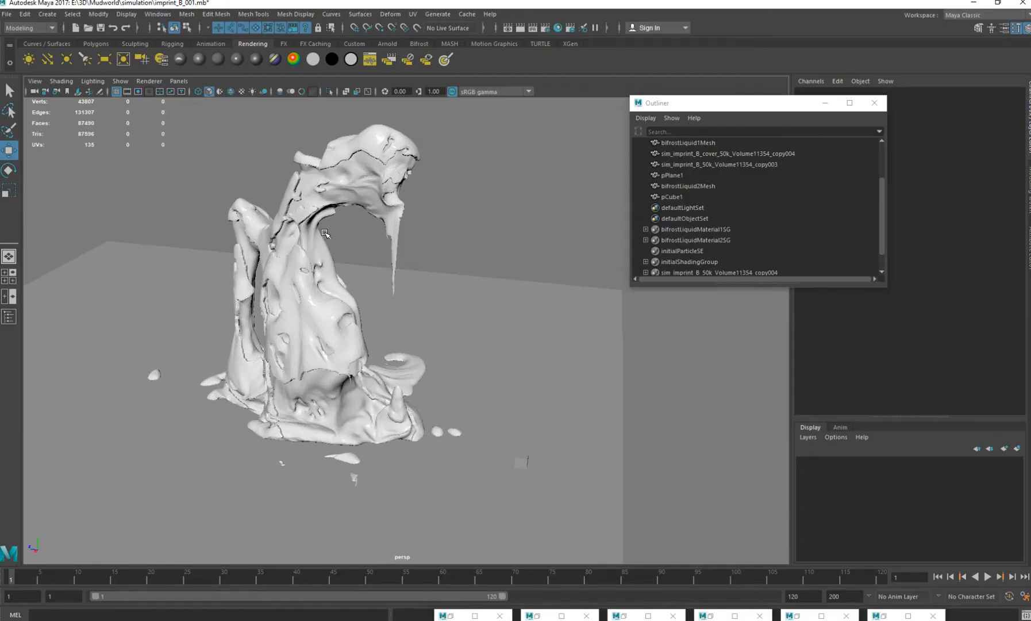
# In Maya, select the cover mesh sim_imprint_B_cover_50k_Volume11354_copy004 and examine its X, Y and Z scale values.
pyautogui.keyDown('alt'); pyautogui.moveTo(315, 340); pyautogui.dragTo(448, 327); pyautogui.keyUp('alt')
pyautogui.click(335, 328)
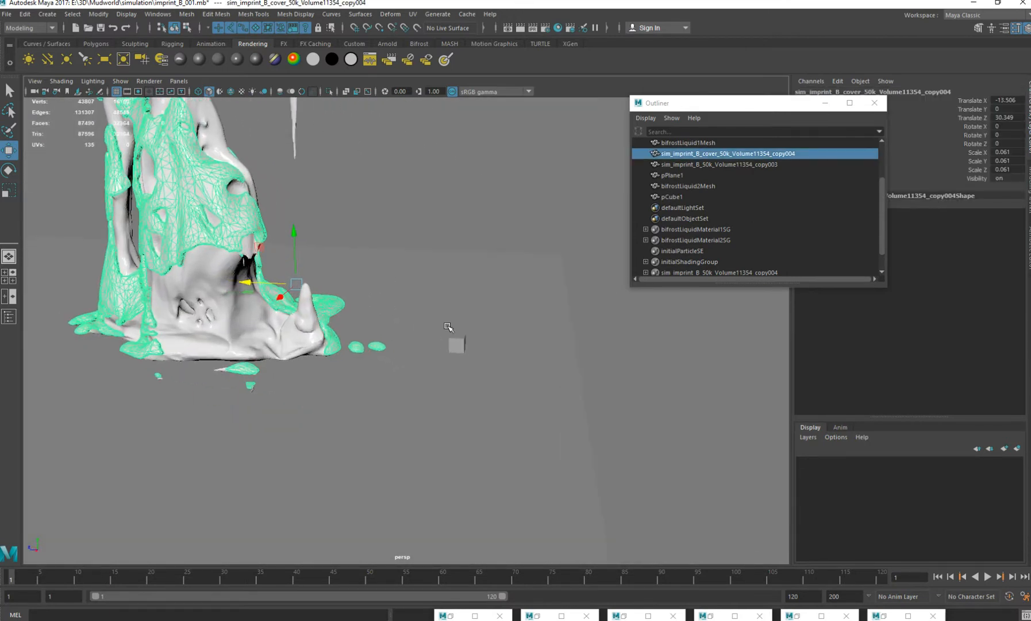
pyautogui.click(435, 231)
pyautogui.keyDown('alt'); pyautogui.moveTo(259, 244); pyautogui.dragTo(366, 322, button='middle'); pyautogui.keyUp('alt')
pyautogui.click(378, 326)
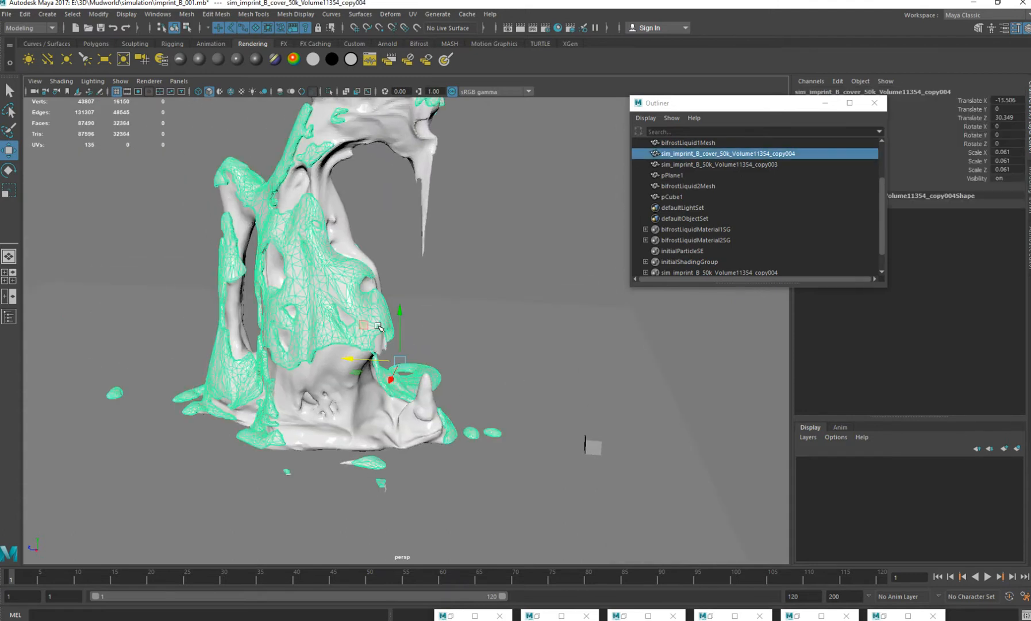
pyautogui.click(1011, 154)
pyautogui.keyDown('shift'); pyautogui.click(1010, 171); pyautogui.keyUp('shift')
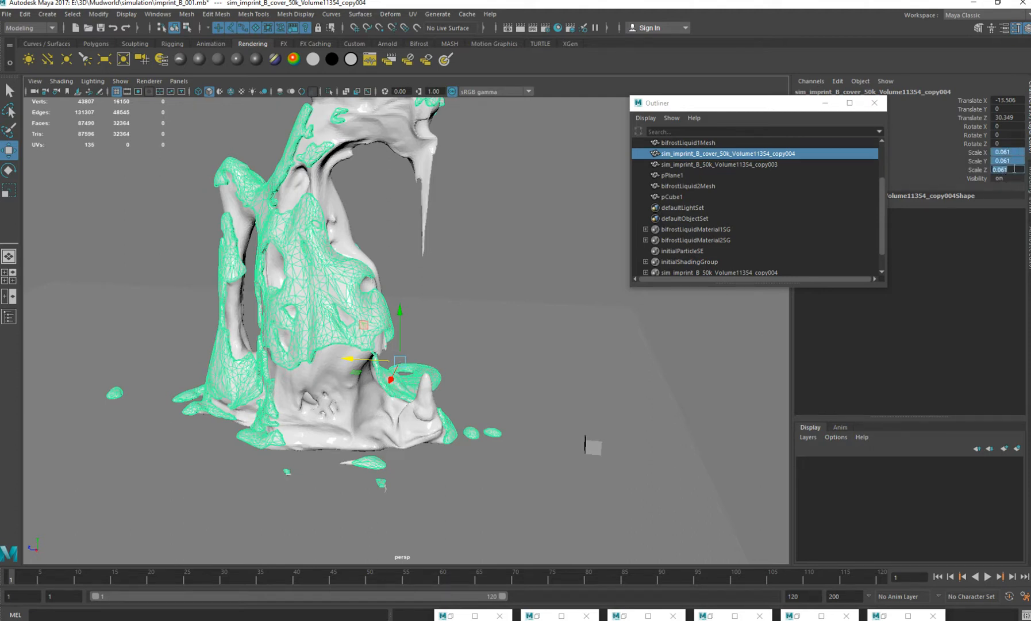
# Compare the size of the creature with the reference cube pCube1 beside it, selecting the cube.
pyautogui.click(520, 240)
pyautogui.keyDown('alt'); pyautogui.moveTo(479, 401); pyautogui.dragTo(496, 394, button='middle'); pyautogui.keyUp('alt')
pyautogui.keyDown('alt'); pyautogui.moveTo(505, 416); pyautogui.dragTo(475, 373, button='right'); pyautogui.keyUp('alt')
pyautogui.keyDown('alt'); pyautogui.moveTo(512, 409); pyautogui.dragTo(417, 360, button='middle'); pyautogui.keyUp('alt')
pyautogui.keyDown('alt'); pyautogui.moveTo(417, 360); pyautogui.dragTo(507, 373, button='right'); pyautogui.keyUp('alt')
pyautogui.moveTo(464, 302); pyautogui.dragTo(517, 421)
pyautogui.keyDown('alt'); pyautogui.moveTo(440, 424); pyautogui.dragTo(481, 397); pyautogui.keyUp('alt')
pyautogui.keyDown('alt'); pyautogui.moveTo(446, 340); pyautogui.dragTo(397, 385, button='middle'); pyautogui.keyUp('alt')
pyautogui.keyDown('alt'); pyautogui.moveTo(431, 408); pyautogui.dragTo(401, 350); pyautogui.keyUp('alt')
pyautogui.keyDown('alt'); pyautogui.moveTo(402, 350); pyautogui.dragTo(489, 430, button='middle'); pyautogui.keyUp('alt')
pyautogui.keyDown('alt'); pyautogui.moveTo(490, 430); pyautogui.dragTo(472, 297, button='right'); pyautogui.keyUp('alt')
pyautogui.click(472, 296)
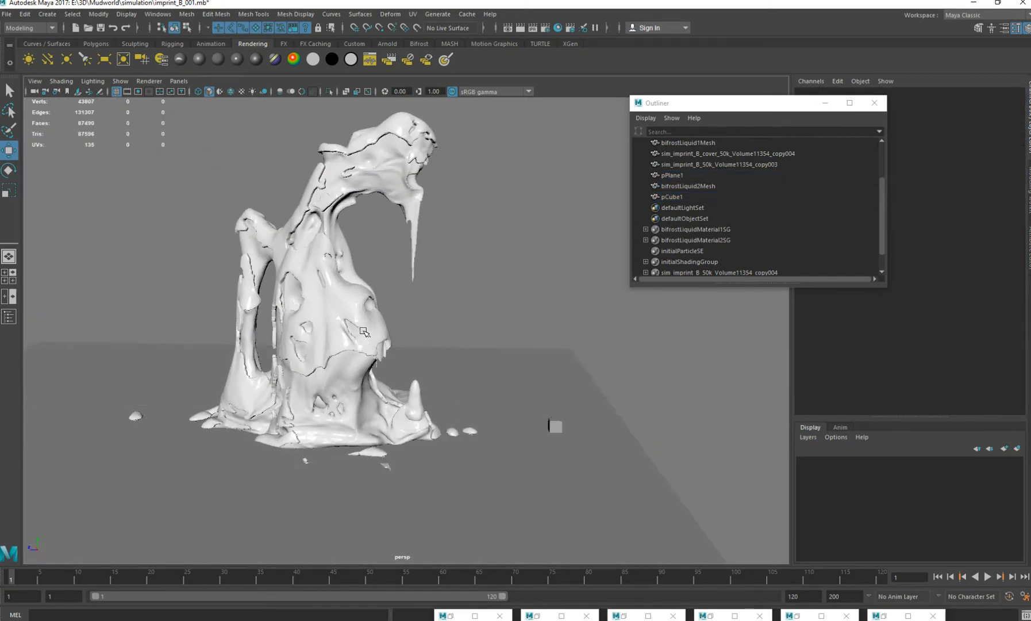
pyautogui.keyDown('alt'); pyautogui.moveTo(398, 374); pyautogui.dragTo(448, 381, button='middle'); pyautogui.keyUp('alt')
pyautogui.moveTo(449, 381)
pyautogui.keyDown('alt'); pyautogui.mouseDown()
pyautogui.moveTo(442, 367)
pyautogui.moveTo(463, 371)
pyautogui.moveTo(447, 333)
pyautogui.mouseUp(); pyautogui.keyUp('alt')
pyautogui.keyDown('alt'); pyautogui.moveTo(447, 333); pyautogui.dragTo(489, 361, button='middle'); pyautogui.keyUp('alt')
pyautogui.moveTo(522, 315); pyautogui.dragTo(562, 363)
pyautogui.moveTo(471, 345)
pyautogui.keyDown('alt'); pyautogui.mouseDown()
pyautogui.moveTo(450, 357)
pyautogui.moveTo(401, 332)
pyautogui.moveTo(433, 396)
pyautogui.moveTo(387, 387)
pyautogui.moveTo(471, 416)
pyautogui.mouseUp(); pyautogui.keyUp('alt')
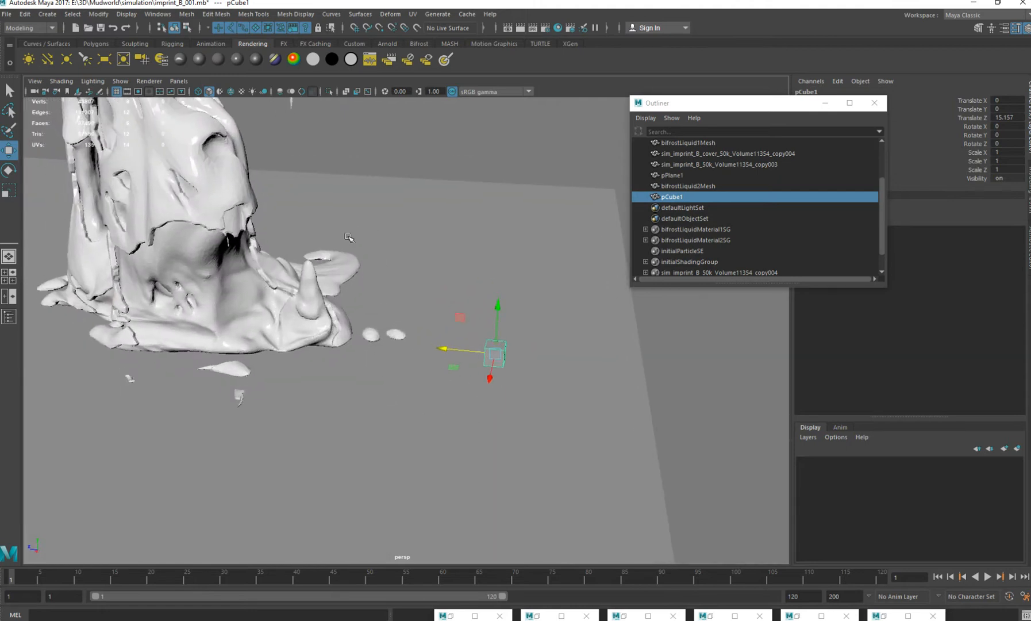
# Examine the creature and its cover mesh from several angles, from the base up to the head.
pyautogui.keyDown('alt'); pyautogui.moveTo(371, 382); pyautogui.dragTo(407, 439, button='middle'); pyautogui.keyUp('alt')
pyautogui.keyDown('alt'); pyautogui.moveTo(407, 440); pyautogui.dragTo(397, 374, button='right'); pyautogui.keyUp('alt')
pyautogui.keyDown('alt'); pyautogui.moveTo(396, 368); pyautogui.dragTo(395, 322); pyautogui.keyUp('alt')
pyautogui.keyDown('alt'); pyautogui.moveTo(394, 345); pyautogui.dragTo(426, 391, button='middle'); pyautogui.keyUp('alt')
pyautogui.keyDown('alt'); pyautogui.moveTo(425, 391); pyautogui.dragTo(415, 372, button='right'); pyautogui.keyUp('alt')
pyautogui.keyDown('alt'); pyautogui.moveTo(411, 330); pyautogui.dragTo(466, 345); pyautogui.keyUp('alt')
pyautogui.keyDown('alt'); pyautogui.moveTo(400, 305); pyautogui.dragTo(406, 342, button='middle'); pyautogui.keyUp('alt')
pyautogui.keyDown('alt'); pyautogui.moveTo(406, 342); pyautogui.dragTo(386, 372); pyautogui.keyUp('alt')
pyautogui.keyDown('alt'); pyautogui.moveTo(351, 397); pyautogui.dragTo(382, 363, button='middle'); pyautogui.keyUp('alt')
pyautogui.keyDown('alt'); pyautogui.moveTo(371, 373); pyautogui.dragTo(387, 422, button='right'); pyautogui.keyUp('alt')
pyautogui.keyDown('alt'); pyautogui.moveTo(341, 316); pyautogui.dragTo(380, 375, button='middle'); pyautogui.keyUp('alt')
pyautogui.keyDown('alt'); pyautogui.moveTo(380, 374); pyautogui.dragTo(399, 434); pyautogui.keyUp('alt')
pyautogui.keyDown('alt'); pyautogui.moveTo(409, 448); pyautogui.dragTo(379, 374, button='middle'); pyautogui.keyUp('alt')
pyautogui.keyDown('alt'); pyautogui.moveTo(379, 373); pyautogui.dragTo(392, 316); pyautogui.keyUp('alt')
pyautogui.keyDown('alt'); pyautogui.moveTo(374, 276); pyautogui.dragTo(390, 336, button='middle'); pyautogui.keyUp('alt')
pyautogui.keyDown('alt'); pyautogui.moveTo(391, 336); pyautogui.dragTo(402, 356, button='right'); pyautogui.keyUp('alt')
pyautogui.keyDown('alt'); pyautogui.moveTo(379, 269); pyautogui.dragTo(330, 295); pyautogui.keyUp('alt')
# Select the cover mesh, switch to the FX menu set and create a Bifrost liquid from it.
pyautogui.click(321, 354)
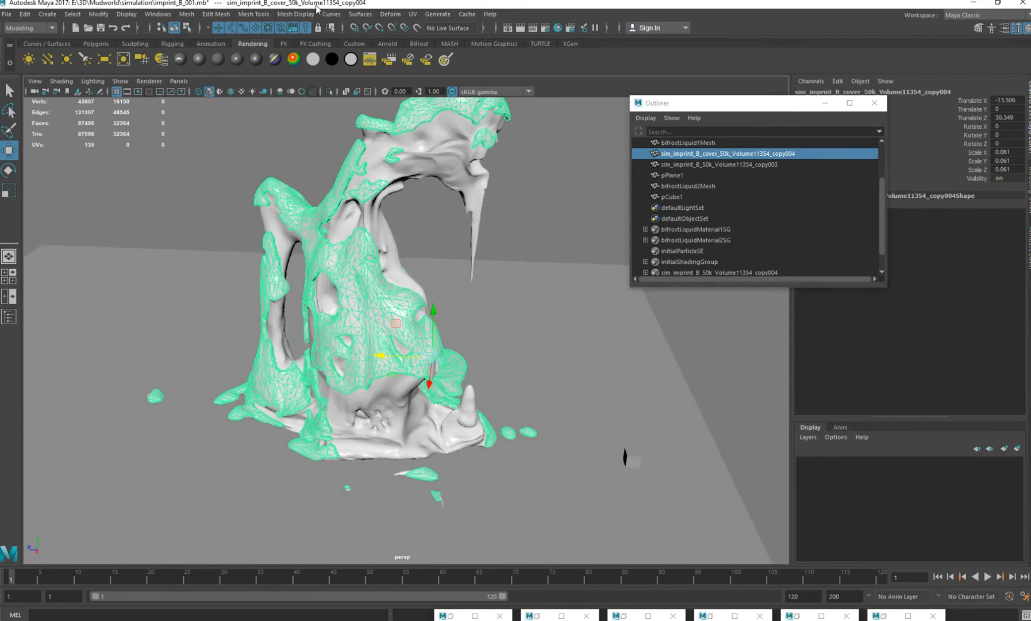
pyautogui.click(31, 27)
pyautogui.click(20, 74)
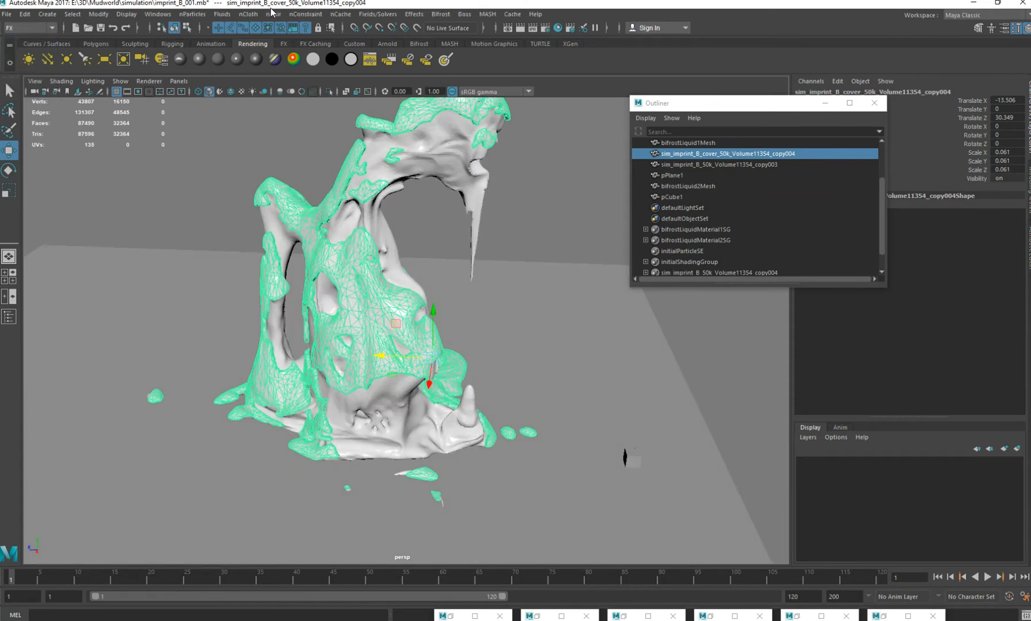
pyautogui.click(441, 14)
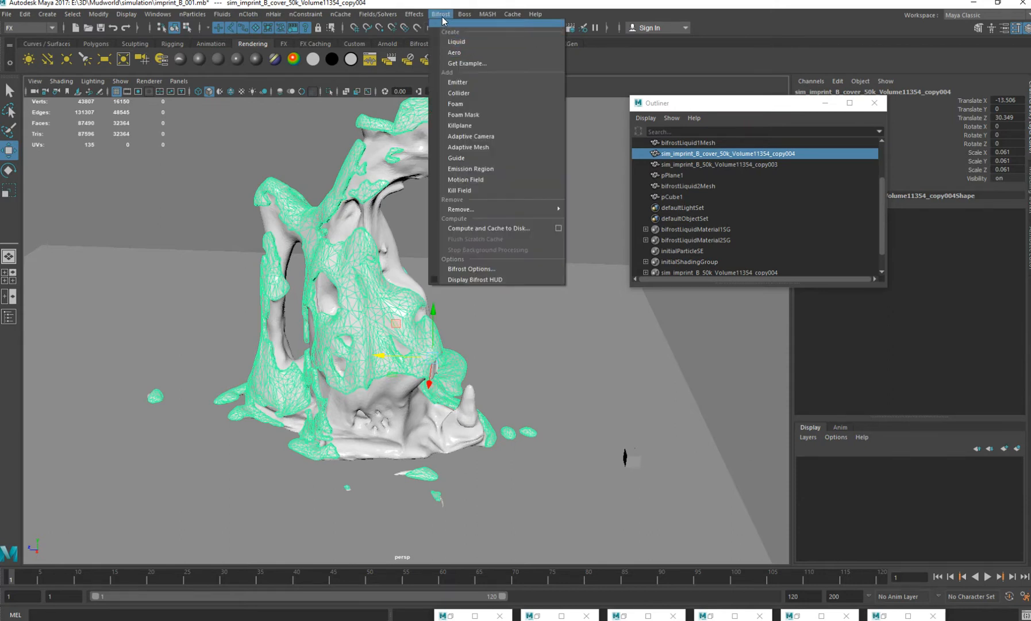
pyautogui.click(461, 43)
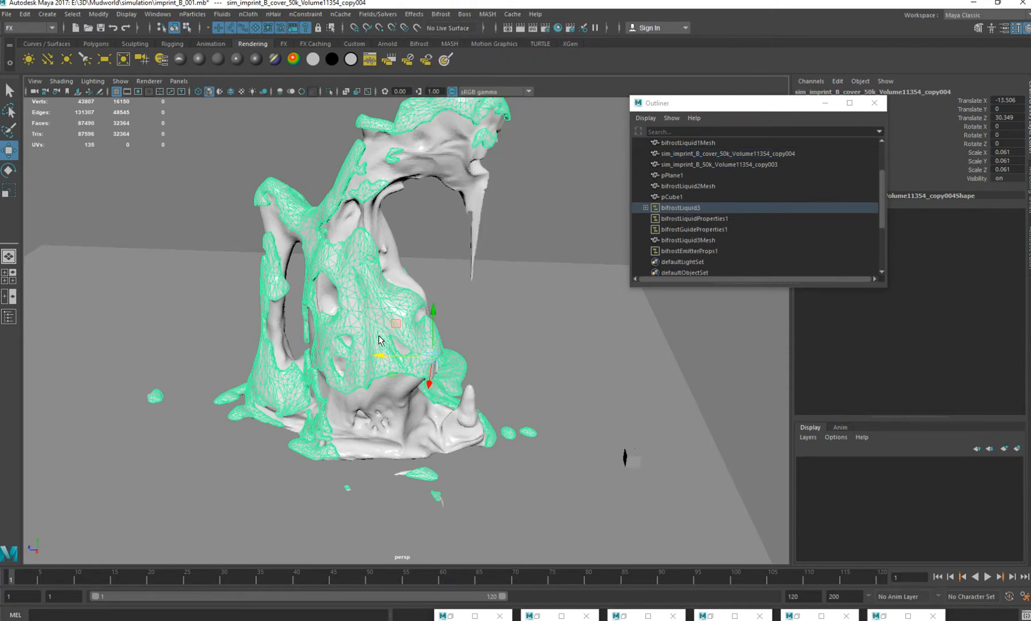
# Hide the cover mesh and view the liquid particles over the creature.
pyautogui.moveTo(363, 295)
pyautogui.keyDown('alt'); pyautogui.mouseDown()
pyautogui.moveTo(360, 368)
pyautogui.moveTo(355, 332)
pyautogui.moveTo(386, 292)
pyautogui.moveTo(404, 346)
pyautogui.mouseUp(); pyautogui.keyUp('alt')
pyautogui.scroll(3, 387, 292)
pyautogui.click(408, 222)
pyautogui.keyDown('alt'); pyautogui.moveTo(408, 246); pyautogui.dragTo(412, 226); pyautogui.keyUp('alt')
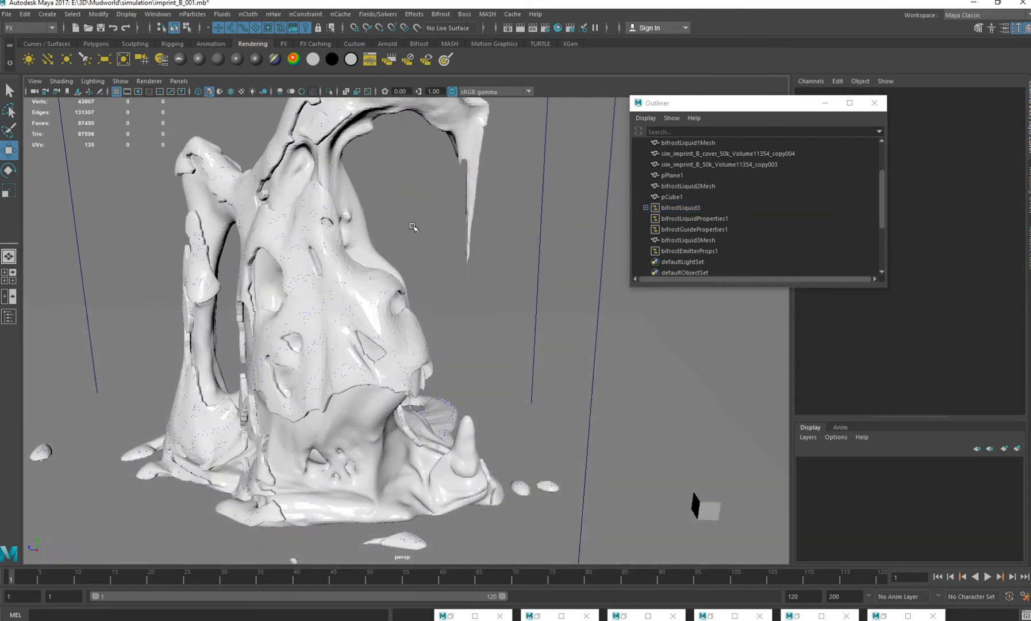
pyautogui.click(325, 200)
pyautogui.keyDown('alt'); pyautogui.moveTo(265, 309); pyautogui.dragTo(273, 332); pyautogui.keyUp('alt')
pyautogui.scroll(-3, 366, 410)
pyautogui.moveTo(367, 410)
pyautogui.keyDown('alt'); pyautogui.mouseDown()
pyautogui.moveTo(340, 488)
pyautogui.moveTo(313, 357)
pyautogui.moveTo(307, 431)
pyautogui.moveTo(310, 385)
pyautogui.moveTo(397, 392)
pyautogui.moveTo(361, 397)
pyautogui.mouseUp(); pyautogui.keyUp('alt')
pyautogui.hotkey('ctrl', 'h')
pyautogui.scroll(3, 311, 385)
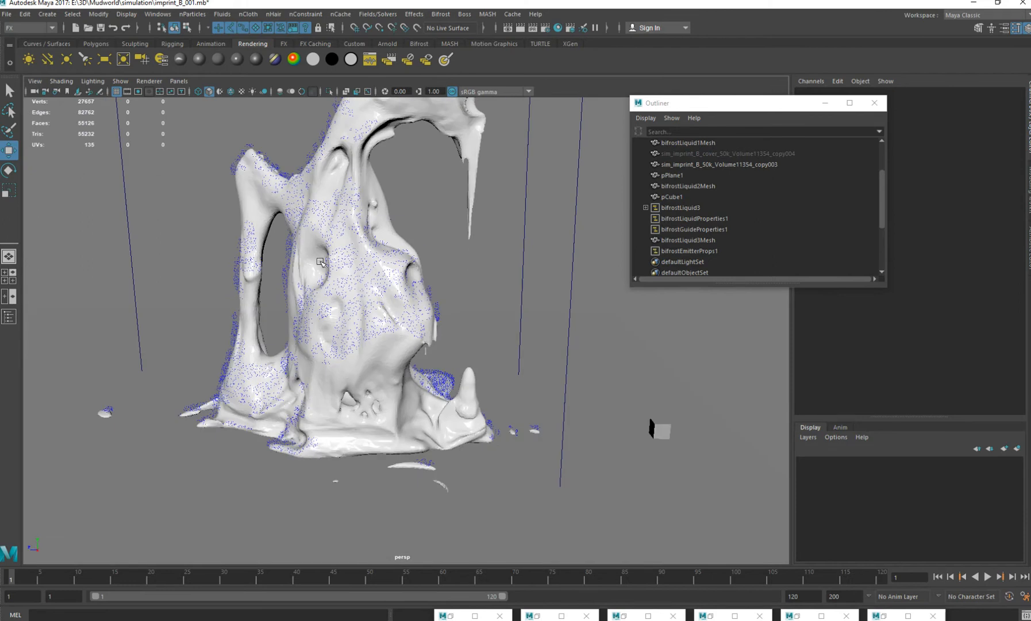
# Add the creature mesh sim_imprint_B_50k_Volume11354_copy003 as a collider for the Bifrost liquid.
pyautogui.moveTo(320, 261)
pyautogui.keyDown('alt'); pyautogui.mouseDown()
pyautogui.moveTo(348, 309)
pyautogui.moveTo(387, 336)
pyautogui.mouseUp(); pyautogui.keyUp('alt')
pyautogui.click(386, 335)
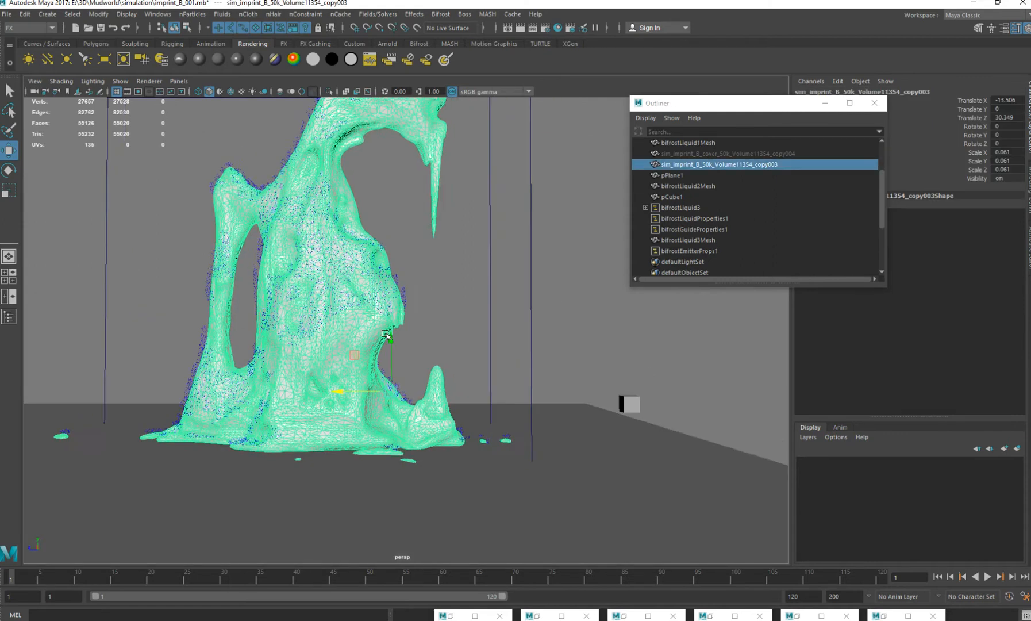
pyautogui.keyDown('alt'); pyautogui.moveTo(387, 335); pyautogui.dragTo(374, 358, button='middle'); pyautogui.keyUp('alt')
pyautogui.moveTo(465, 268); pyautogui.dragTo(495, 302)
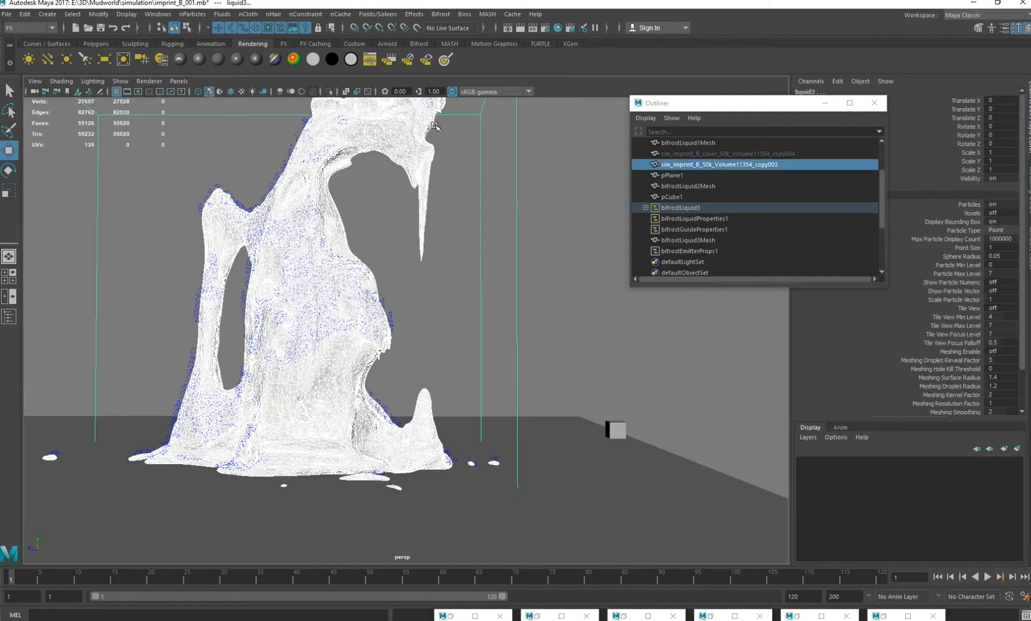
pyautogui.click(440, 14)
pyautogui.click(467, 96)
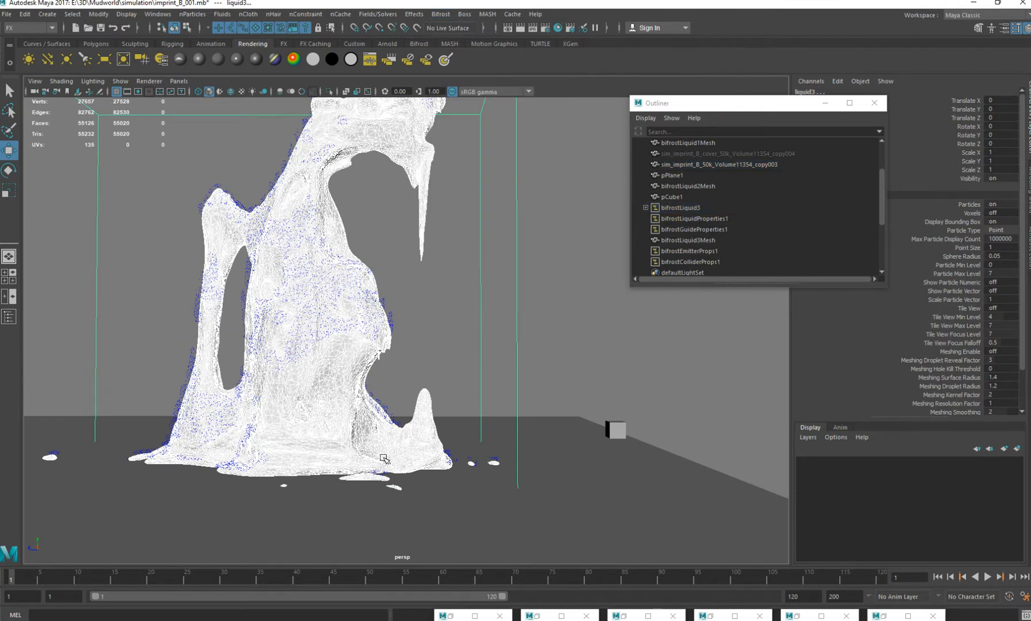
# Add the ground plane pPlane1 as a collider for the Bifrost liquid.
pyautogui.keyDown('alt'); pyautogui.moveTo(387, 528); pyautogui.dragTo(384, 488, button='middle'); pyautogui.keyUp('alt')
pyautogui.keyDown('alt'); pyautogui.moveTo(413, 399); pyautogui.dragTo(402, 412); pyautogui.keyUp('alt')
pyautogui.click(526, 325)
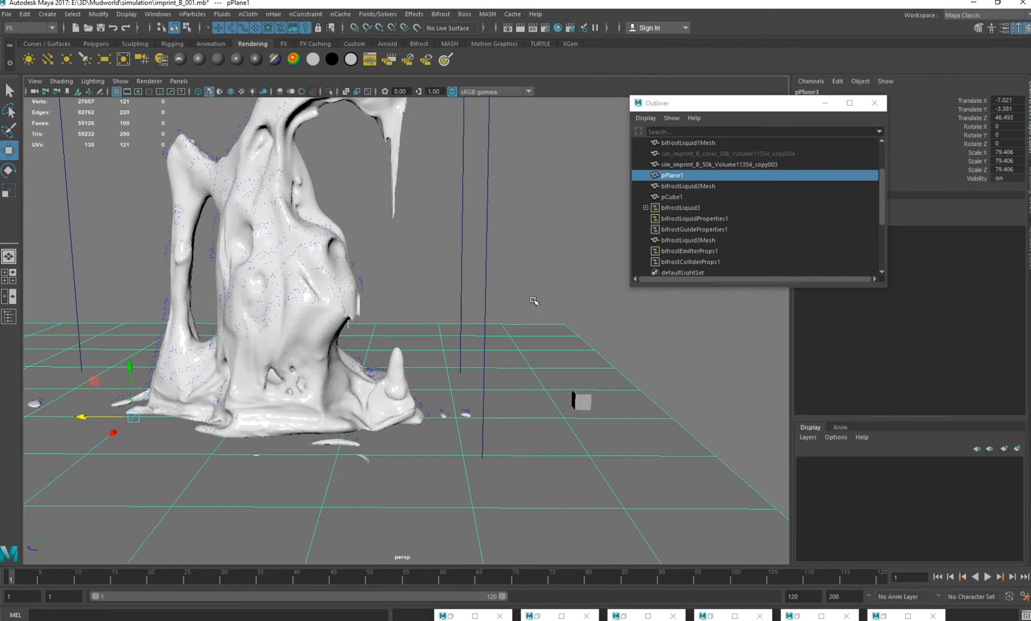
pyautogui.keyDown('shift'); pyautogui.moveTo(452, 213); pyautogui.dragTo(476, 236); pyautogui.keyUp('shift')
pyautogui.keyDown('alt'); pyautogui.moveTo(397, 259); pyautogui.dragTo(416, 301, button='middle'); pyautogui.keyUp('alt')
pyautogui.keyDown('alt'); pyautogui.moveTo(417, 301); pyautogui.dragTo(419, 289); pyautogui.keyUp('alt')
pyautogui.click(440, 16)
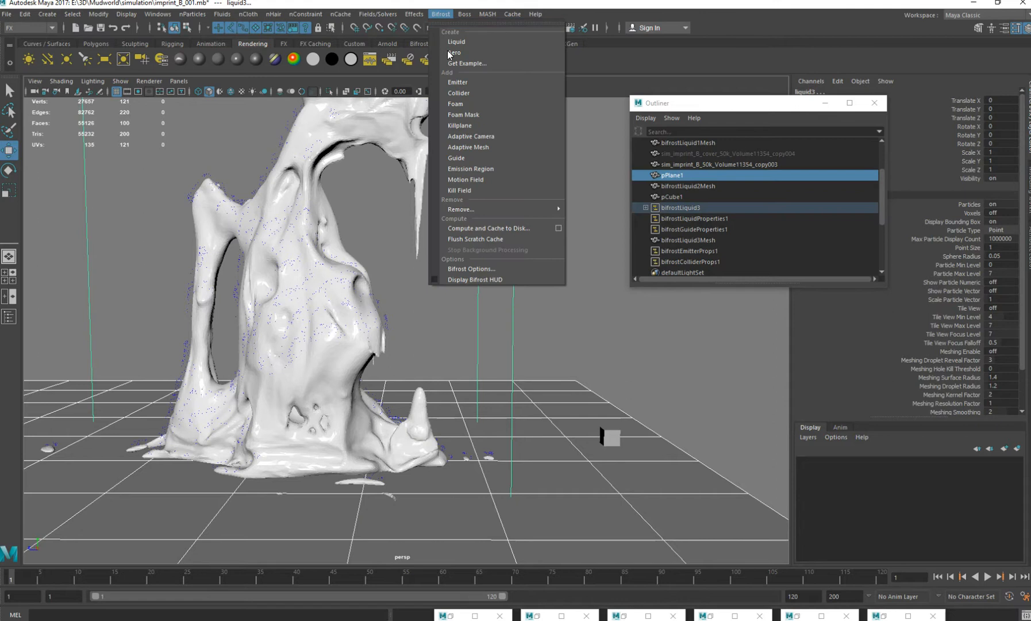
pyautogui.click(460, 92)
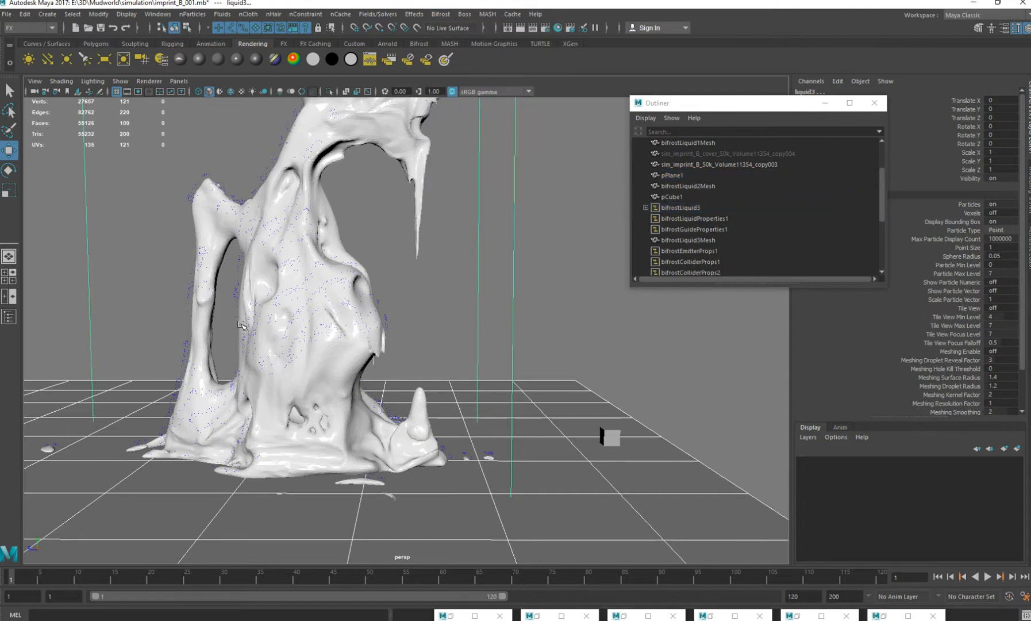
# Clear the selection, play the liquid simulation up to frame 36 and view the particles around the creature.
pyautogui.click(404, 404)
pyautogui.keyDown('alt'); pyautogui.moveTo(564, 259); pyautogui.dragTo(556, 298); pyautogui.keyUp('alt')
pyautogui.click(568, 246)
pyautogui.click(987, 577)
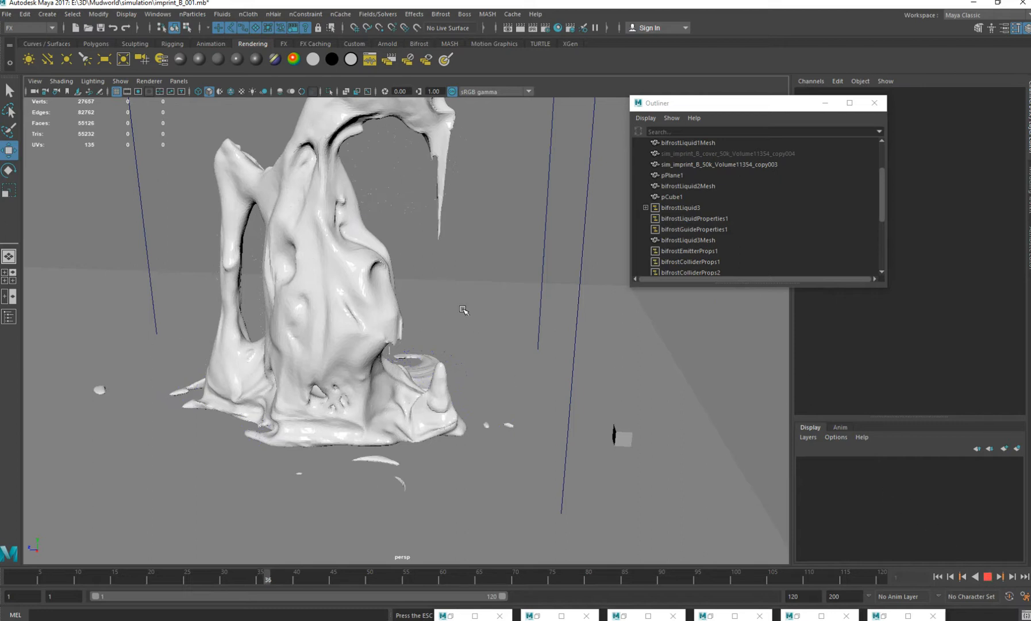
pyautogui.moveTo(428, 350)
pyautogui.keyDown('alt'); pyautogui.mouseDown()
pyautogui.moveTo(428, 373)
pyautogui.moveTo(426, 332)
pyautogui.mouseUp(); pyautogui.keyUp('alt')
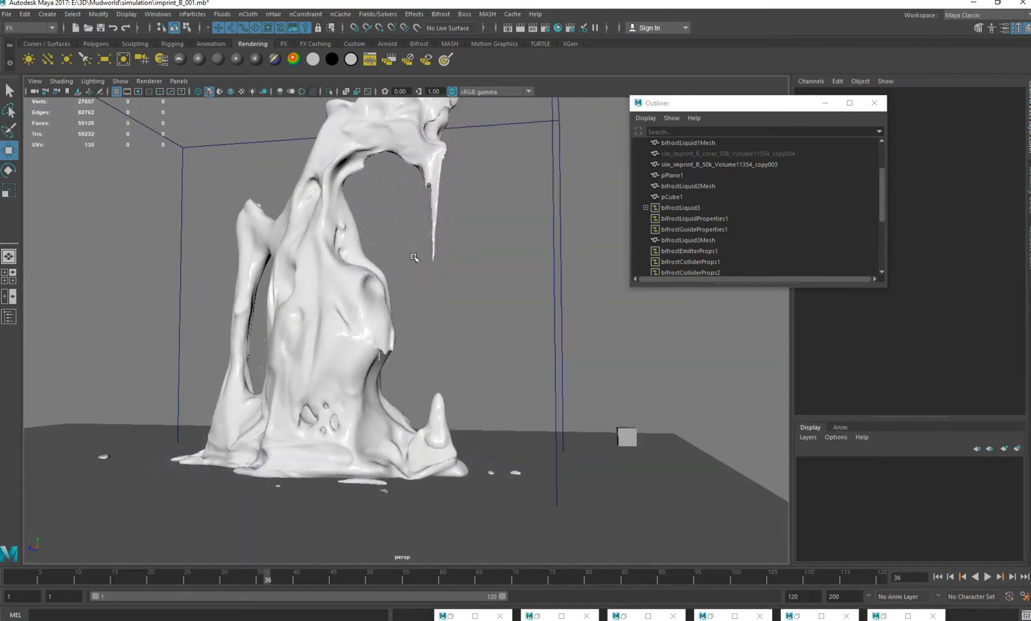
pyautogui.keyDown('alt'); pyautogui.moveTo(425, 272); pyautogui.dragTo(523, 256); pyautogui.keyUp('alt')
# Minimize the Outliner, select the liquid container and enable Bifrost Meshing in the liquidShape3 attributes.
pyautogui.click(824, 103)
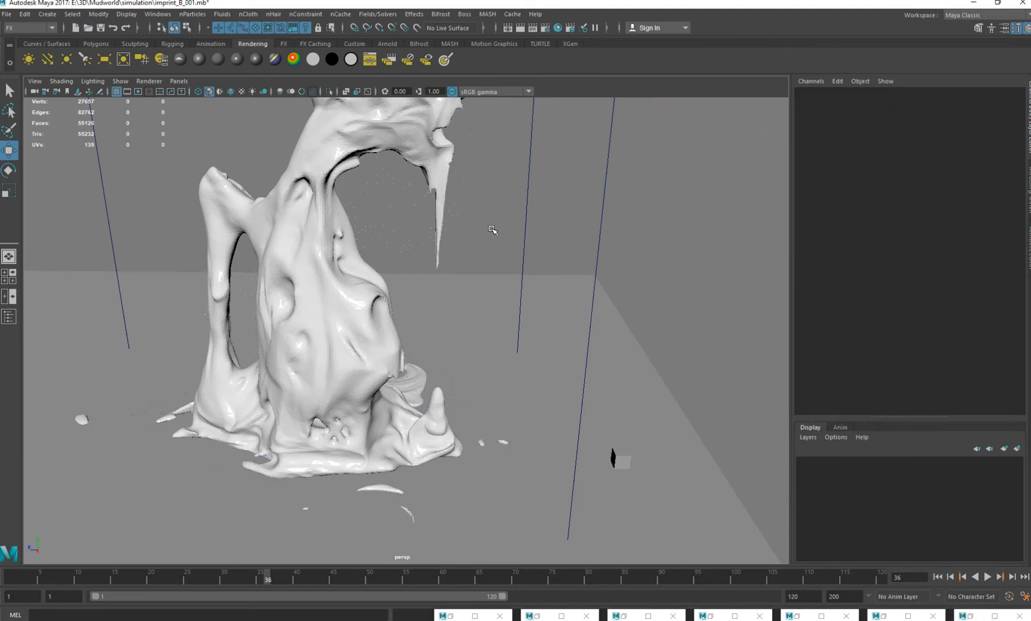
pyautogui.click(530, 169)
pyautogui.keyDown('alt'); pyautogui.moveTo(599, 305); pyautogui.dragTo(629, 286); pyautogui.keyUp('alt')
pyautogui.hotkey('ctrl', 'a')
pyautogui.click(862, 105)
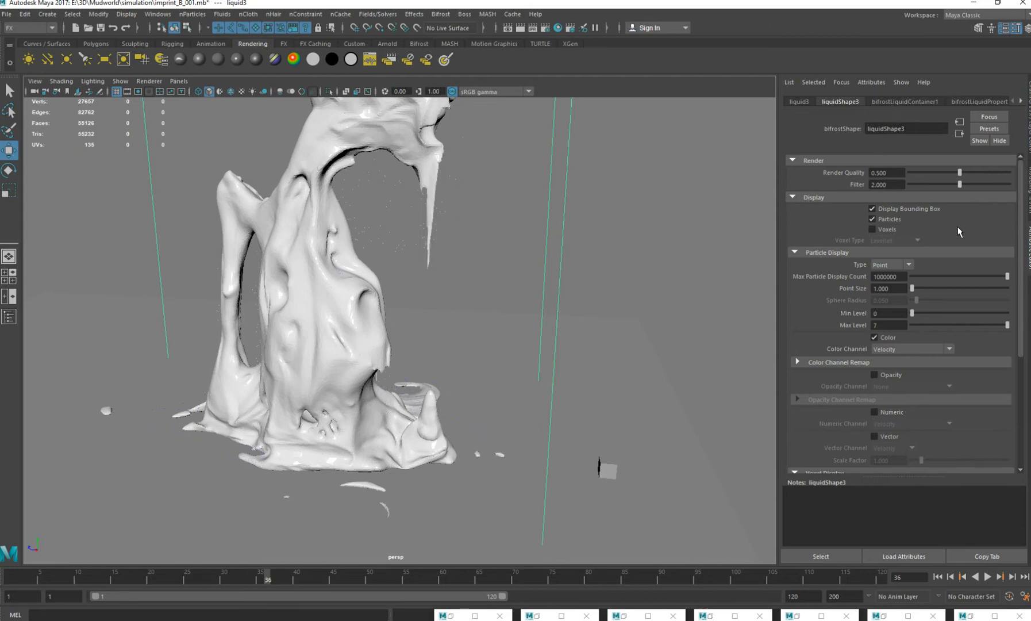
pyautogui.scroll(-5, 1015, 276)
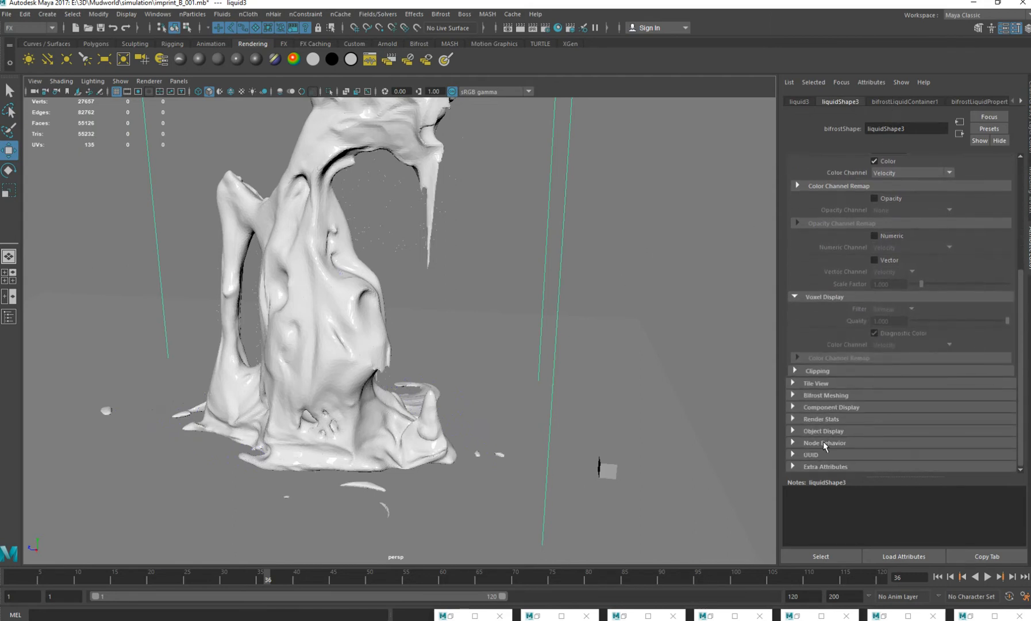
pyautogui.click(795, 395)
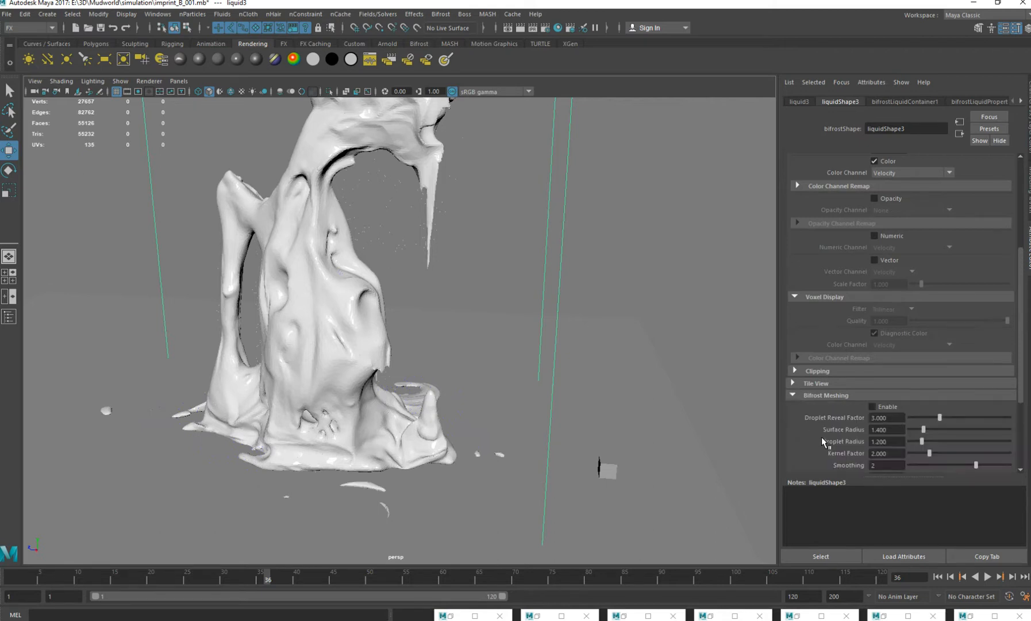
pyautogui.keyDown('alt'); pyautogui.moveTo(503, 437); pyautogui.dragTo(465, 407); pyautogui.keyUp('alt')
pyautogui.keyDown('alt'); pyautogui.moveTo(465, 407); pyautogui.dragTo(498, 407, button='right'); pyautogui.keyUp('alt')
pyautogui.keyDown('alt'); pyautogui.moveTo(498, 408); pyautogui.dragTo(342, 403); pyautogui.keyUp('alt')
pyautogui.keyDown('alt'); pyautogui.moveTo(363, 225); pyautogui.dragTo(386, 241, button='middle'); pyautogui.keyUp('alt')
# Assign the existing blinn1 material to the liquid mesh bifrostLiquid3Mesh.
pyautogui.click(397, 202)
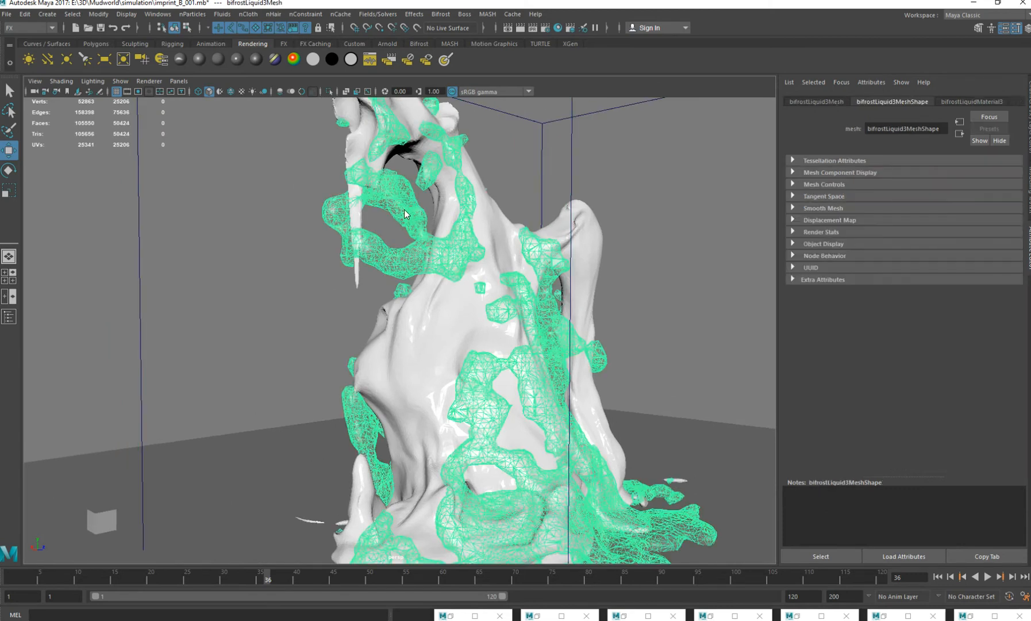
pyautogui.rightClick(404, 209)
pyautogui.moveTo(437, 508)
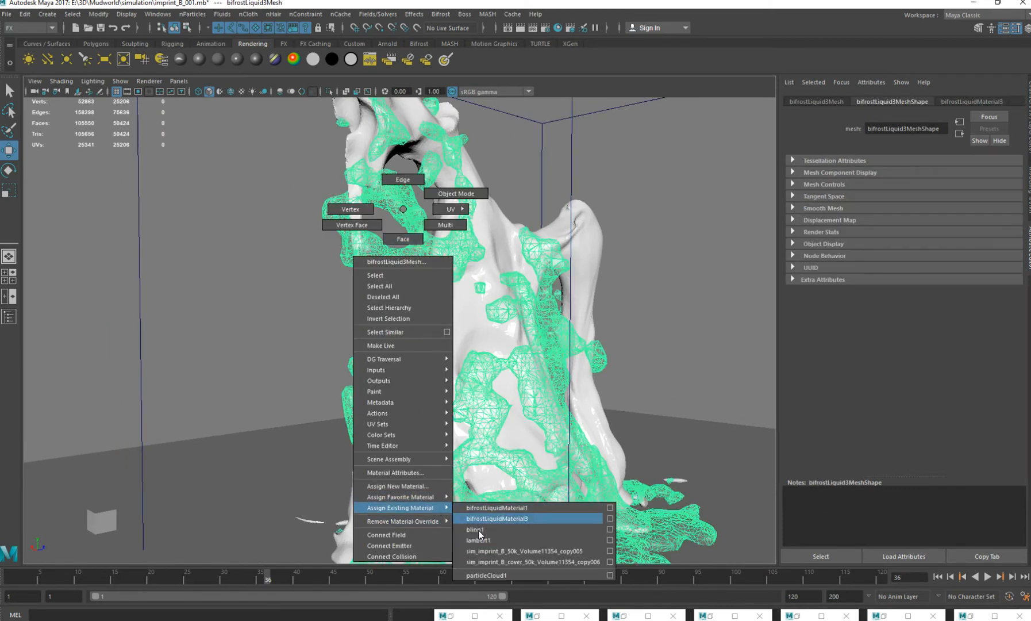
pyautogui.click(517, 523)
pyautogui.keyDown('alt'); pyautogui.moveTo(517, 523); pyautogui.dragTo(558, 299); pyautogui.keyUp('alt')
pyautogui.click(581, 304)
pyautogui.keyDown('alt'); pyautogui.moveTo(510, 368); pyautogui.dragTo(490, 395); pyautogui.keyUp('alt')
pyautogui.keyDown('alt'); pyautogui.moveTo(490, 396); pyautogui.dragTo(545, 334, button='middle'); pyautogui.keyUp('alt')
pyautogui.click(477, 386)
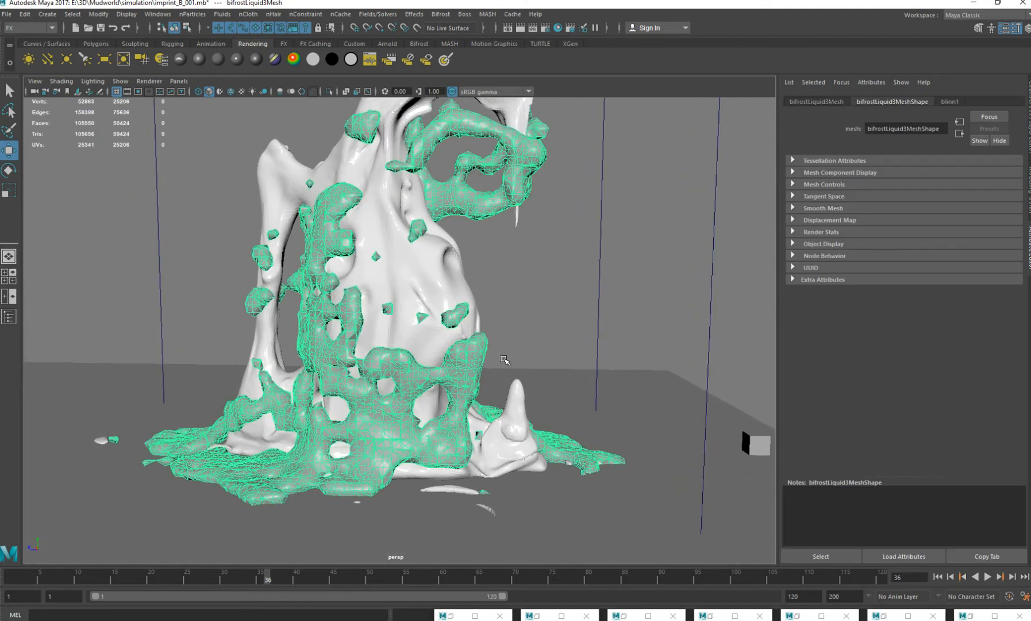
# Select the liquid container and set the Bifrost Meshing Surface Radius to 1.
pyautogui.keyDown('alt'); pyautogui.moveTo(528, 329); pyautogui.dragTo(569, 287); pyautogui.keyUp('alt')
pyautogui.click(641, 269)
pyautogui.keyDown('alt'); pyautogui.moveTo(492, 302); pyautogui.dragTo(521, 297, button='middle'); pyautogui.keyUp('alt')
pyautogui.keyDown('alt'); pyautogui.moveTo(521, 297); pyautogui.dragTo(515, 202); pyautogui.keyUp('alt')
pyautogui.keyDown('alt'); pyautogui.moveTo(552, 200); pyautogui.dragTo(529, 266, button='middle'); pyautogui.keyUp('alt')
pyautogui.moveTo(566, 278); pyautogui.dragTo(618, 304)
pyautogui.press('Tab')
pyautogui.write('1')
pyautogui.press('Return')
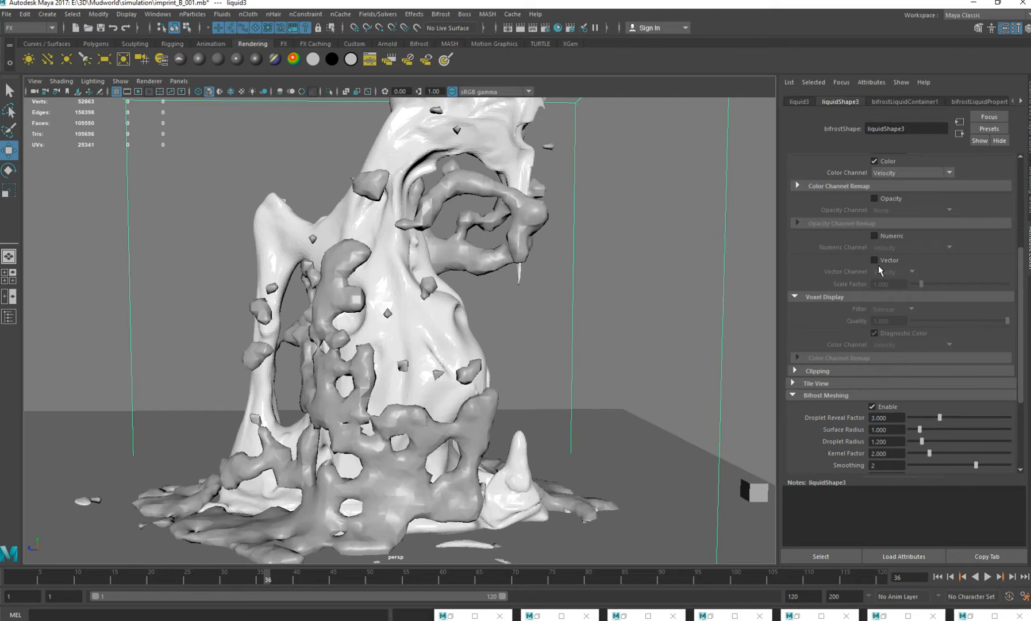
pyautogui.keyDown('alt'); pyautogui.moveTo(589, 386); pyautogui.dragTo(538, 372); pyautogui.keyUp('alt')
pyautogui.keyDown('alt'); pyautogui.moveTo(411, 306); pyautogui.dragTo(474, 414); pyautogui.keyUp('alt')
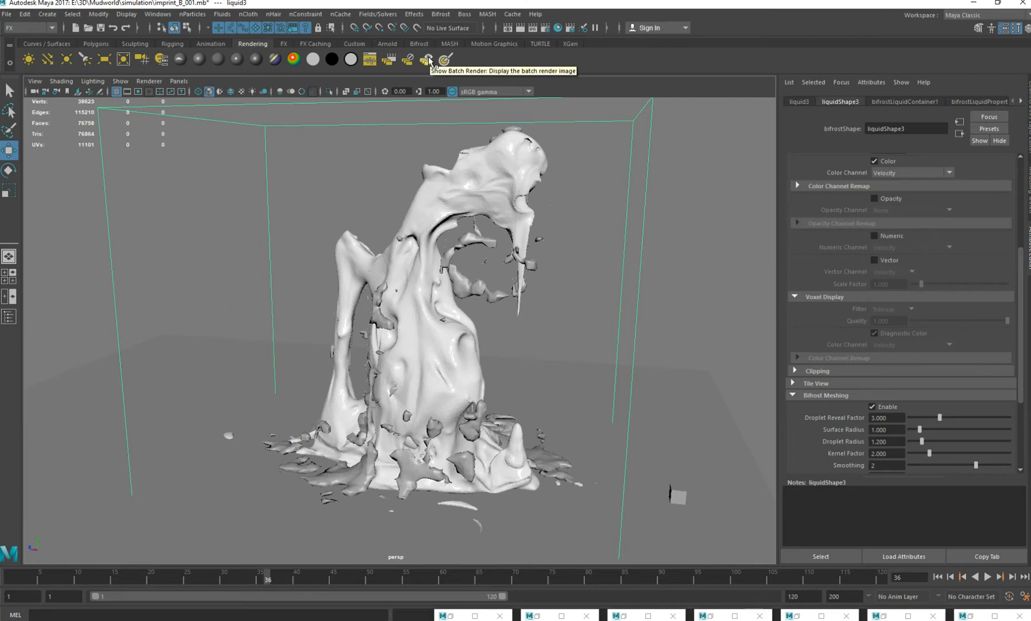
# Reselect the liquid container and look through its bifrostLiquidContainer1, liquid properties and guide properties attributes.
pyautogui.keyDown('alt'); pyautogui.moveTo(470, 366); pyautogui.dragTo(636, 365); pyautogui.keyUp('alt')
pyautogui.click(629, 336)
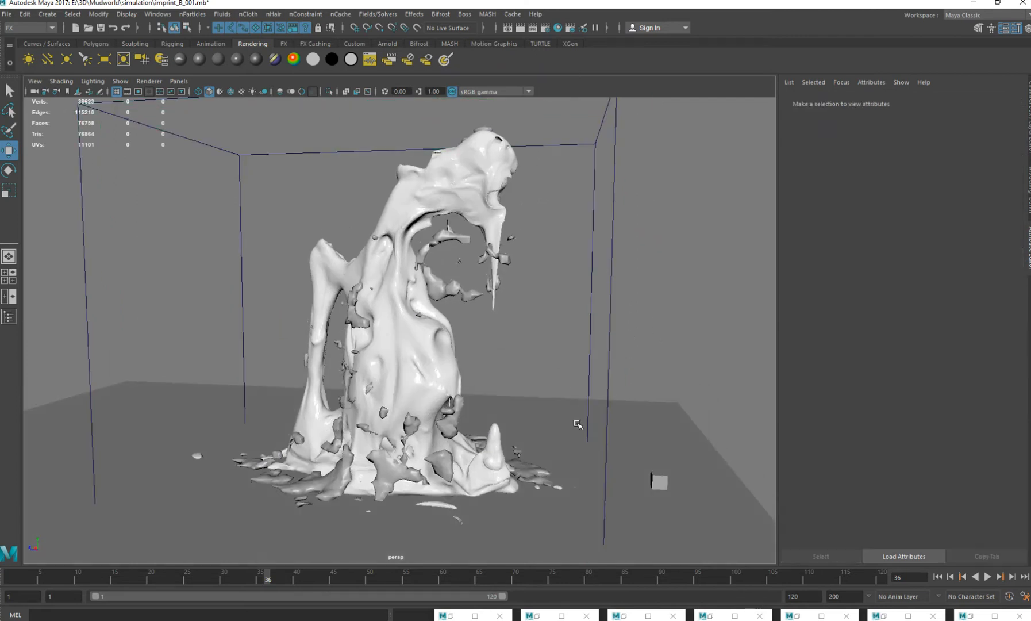
pyautogui.keyDown('alt'); pyautogui.moveTo(611, 303); pyautogui.dragTo(602, 286); pyautogui.keyUp('alt')
pyautogui.click(607, 287)
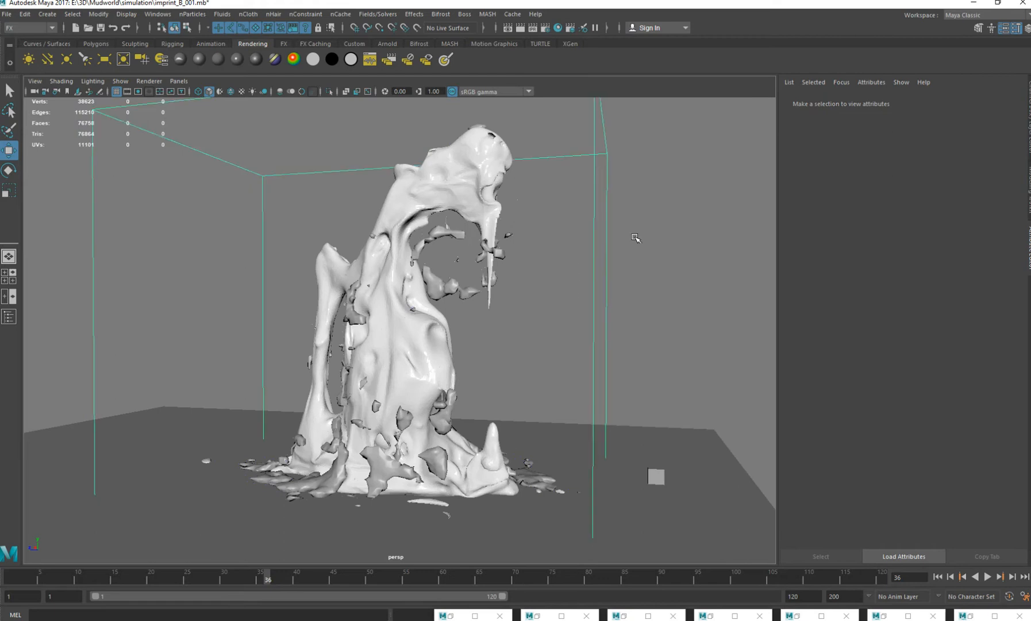
pyautogui.click(907, 102)
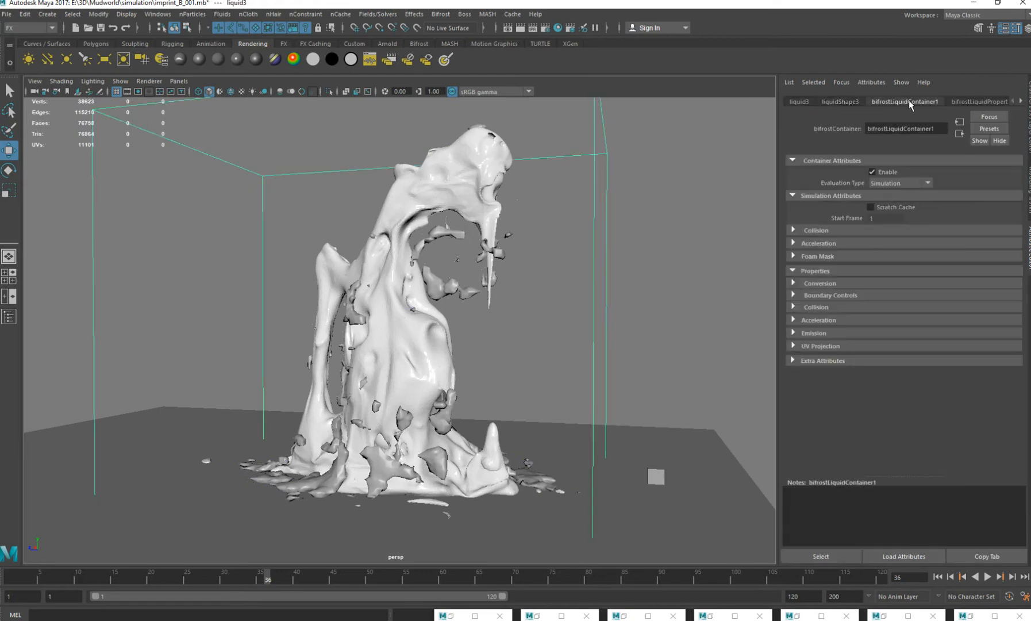
pyautogui.click(976, 102)
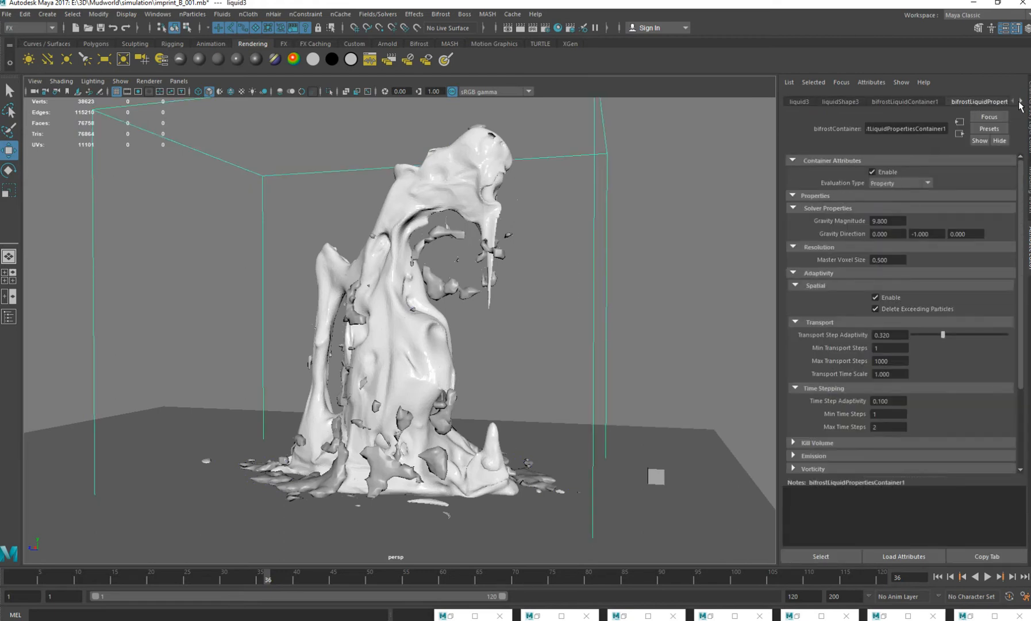
pyautogui.click(1021, 102)
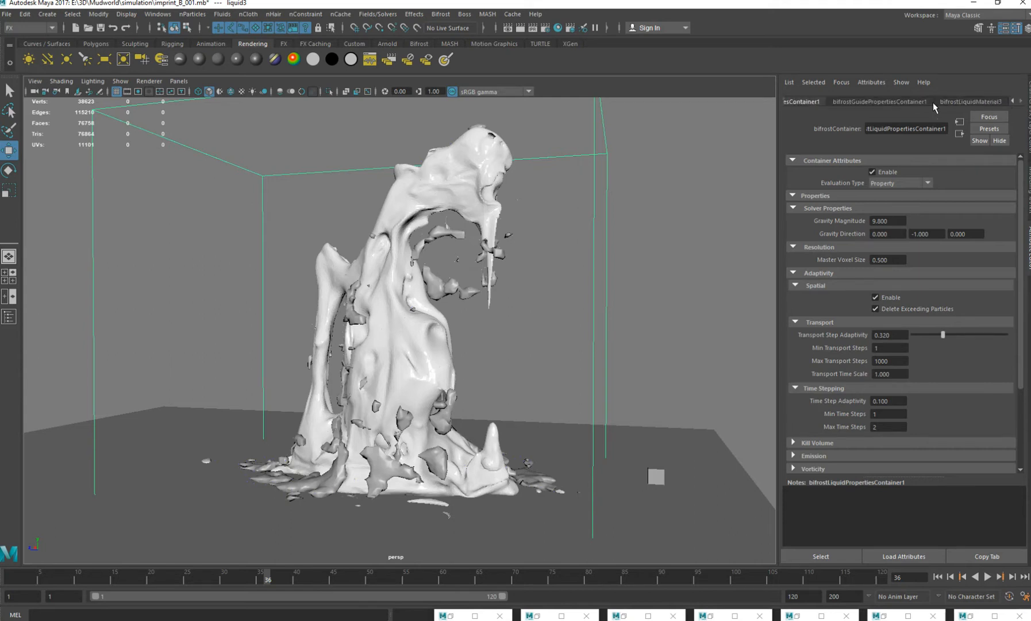
pyautogui.click(907, 105)
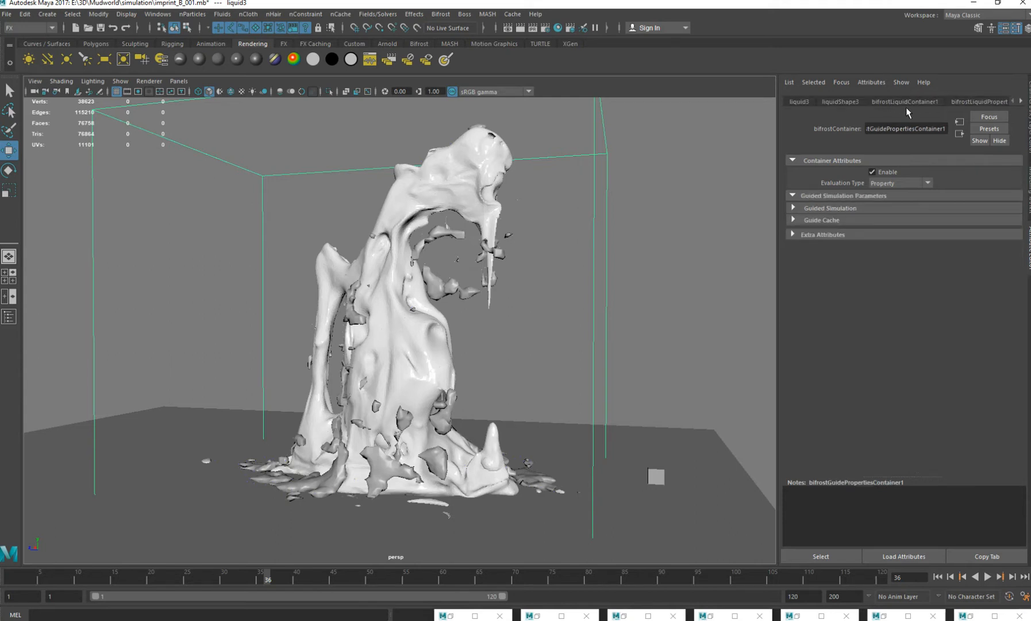
pyautogui.click(973, 103)
pyautogui.click(877, 101)
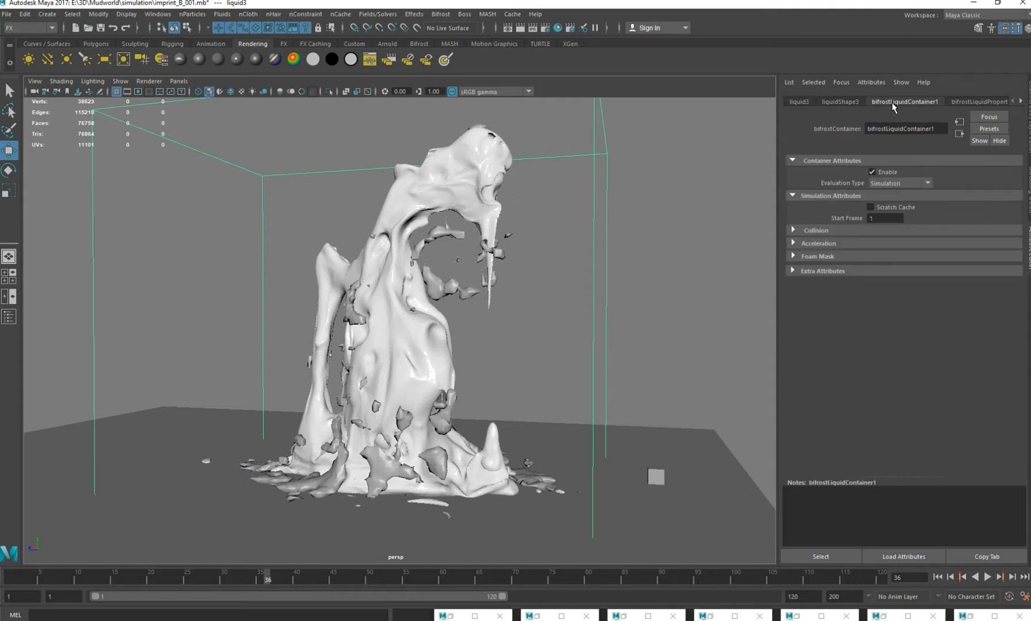
# Enable Scratch Cache in the bifrostLiquidContainer1 attributes, play the liquid simulation and return to frame 1.
pyautogui.click(987, 577)
pyautogui.click(987, 577)
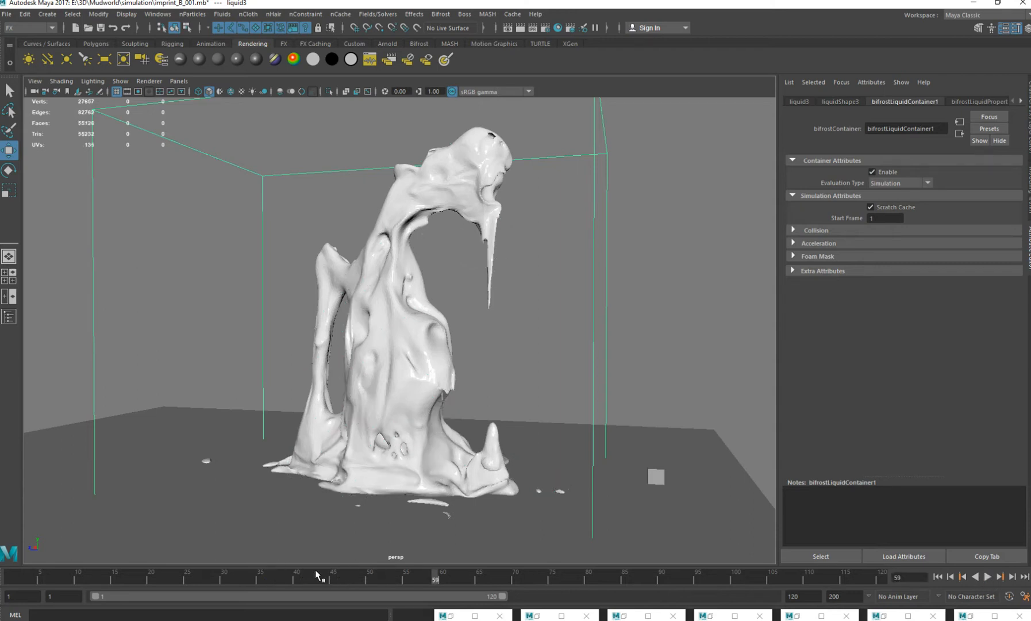
pyautogui.hotkey('alt', 'v')
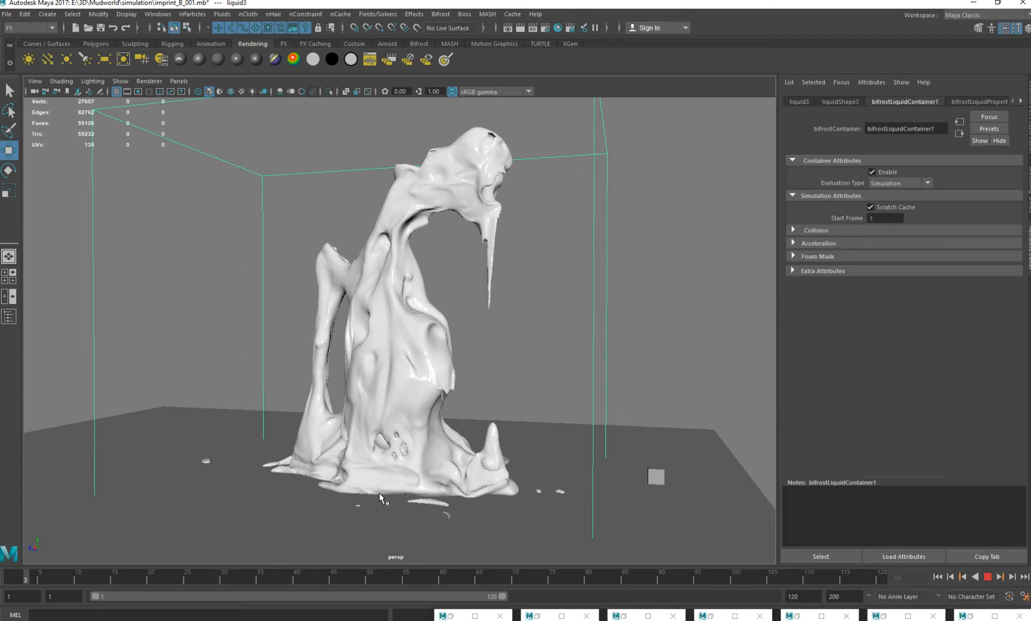
pyautogui.click(12, 577)
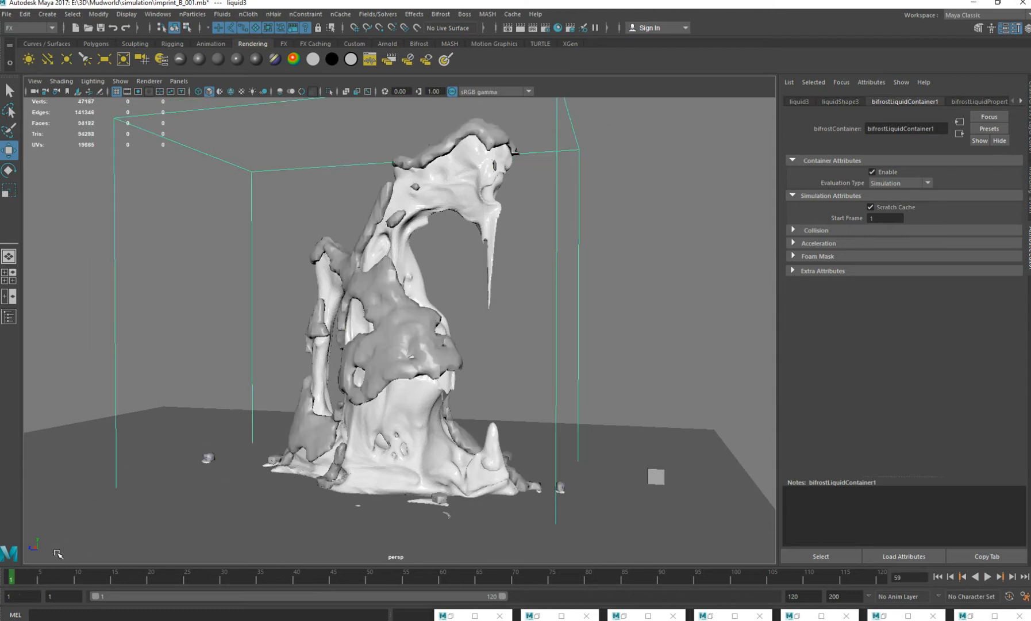
pyautogui.keyDown('alt'); pyautogui.moveTo(414, 354); pyautogui.dragTo(544, 288); pyautogui.keyUp('alt')
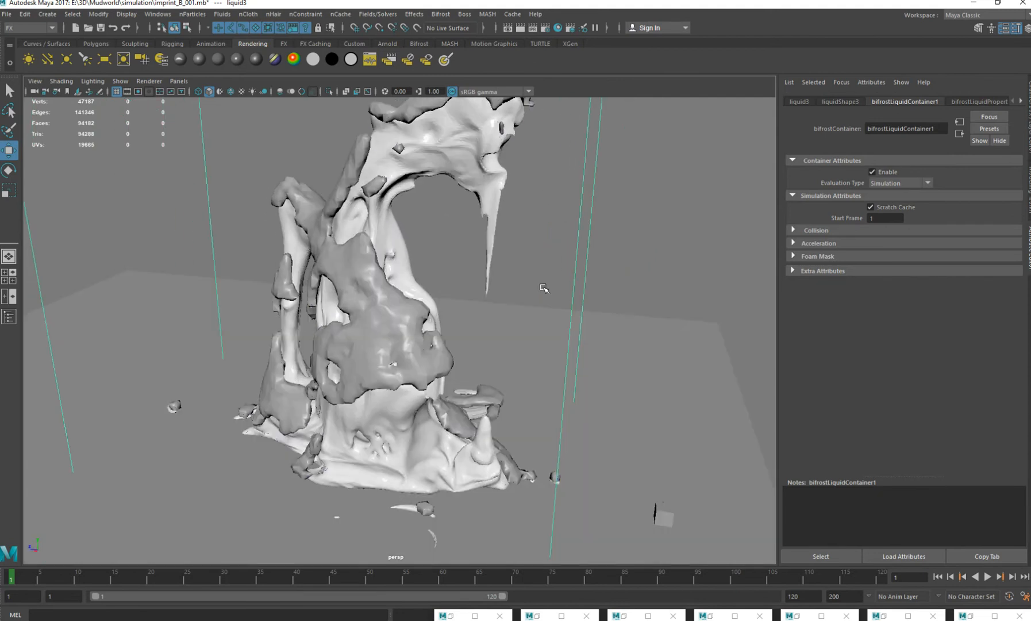
# Examine the liquidShape3 settings and the transform attributes of the liquid mesh and the creature mesh.
pyautogui.click(840, 102)
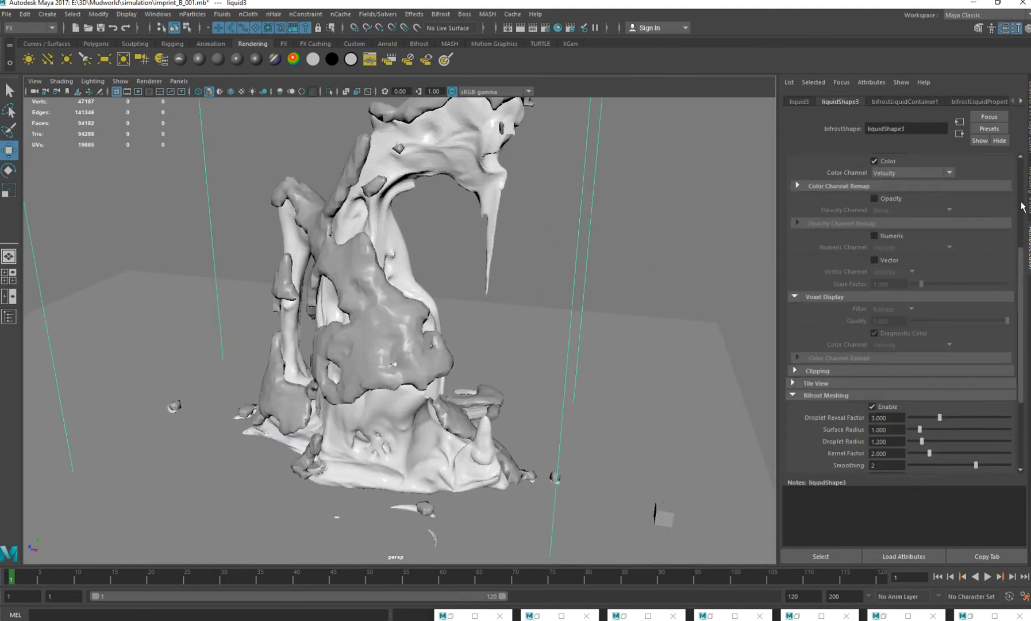
pyautogui.scroll(5, 933, 223)
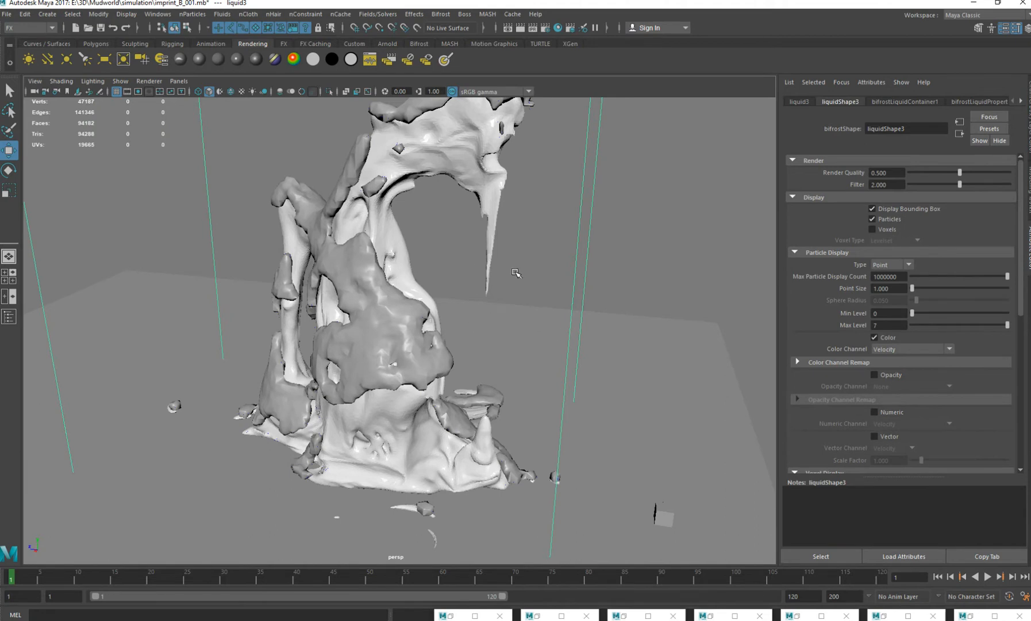
pyautogui.keyDown('alt'); pyautogui.moveTo(515, 270); pyautogui.dragTo(368, 309); pyautogui.keyUp('alt')
pyautogui.click(410, 275)
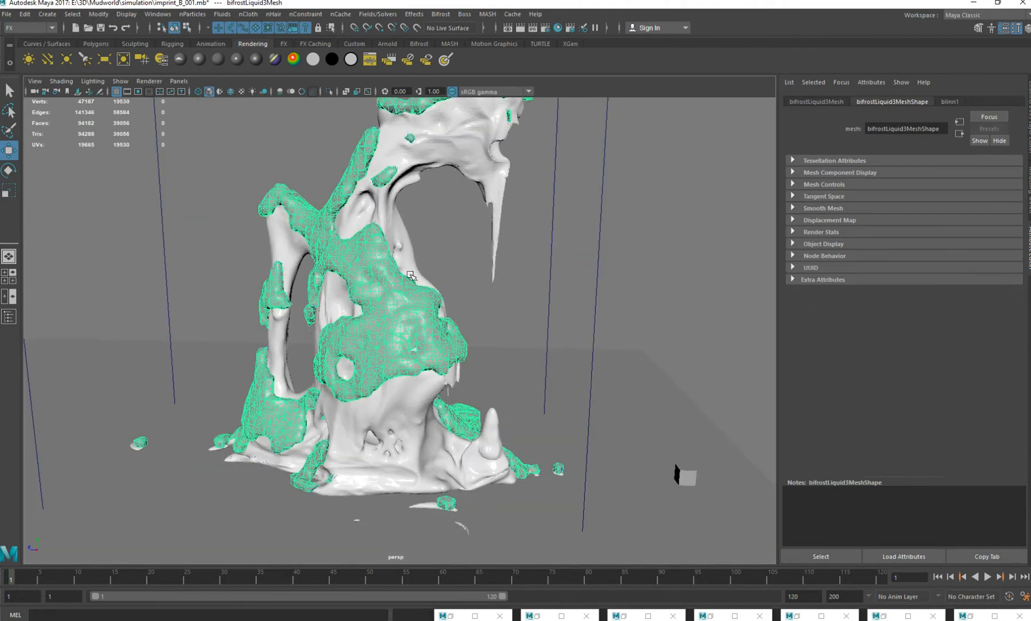
pyautogui.click(816, 103)
pyautogui.click(502, 181)
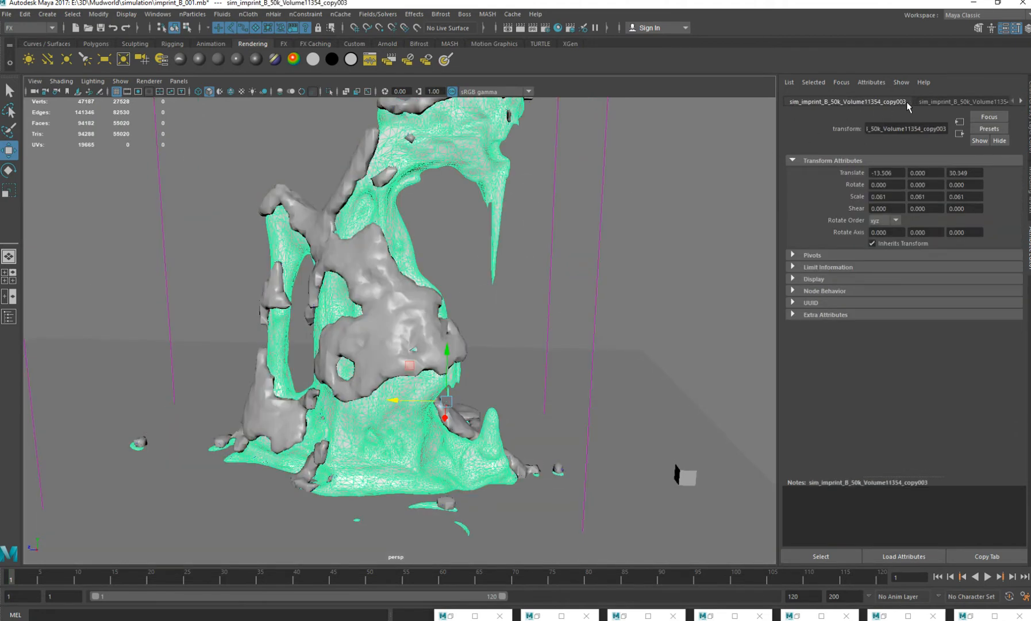
pyautogui.click(443, 294)
# Reselect the liquid container and lower the Master Voxel Size in its liquid properties to refine the liquid mesh.
pyautogui.click(550, 210)
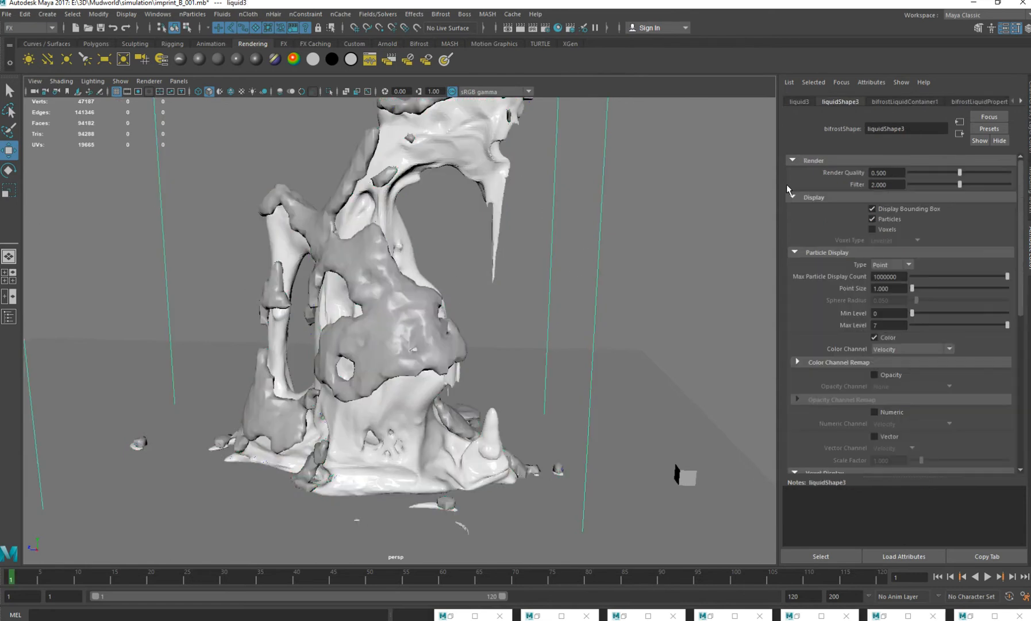
pyautogui.click(917, 102)
pyautogui.click(799, 102)
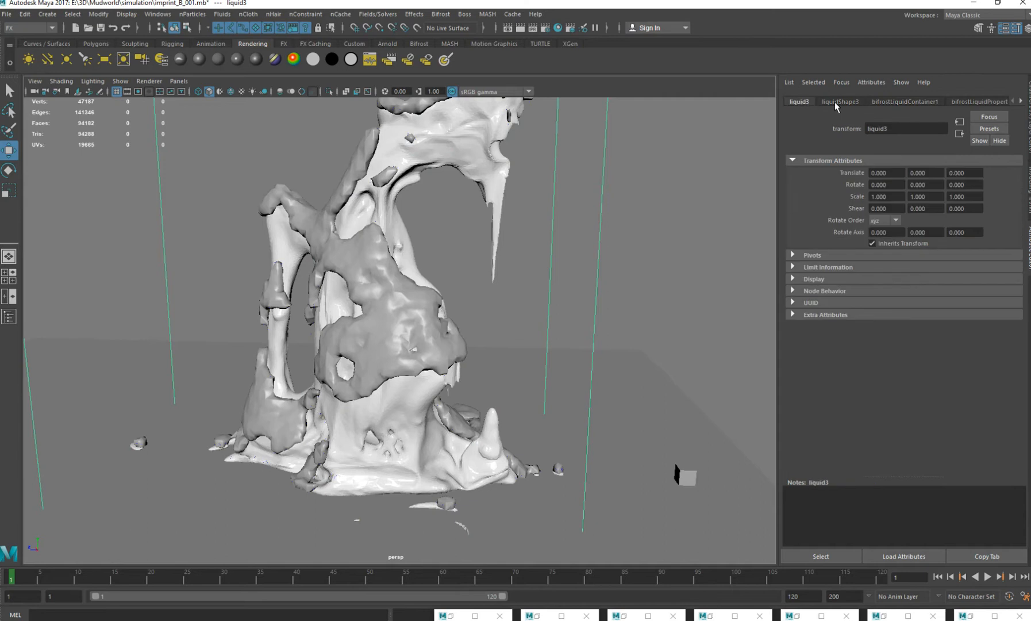
pyautogui.click(836, 102)
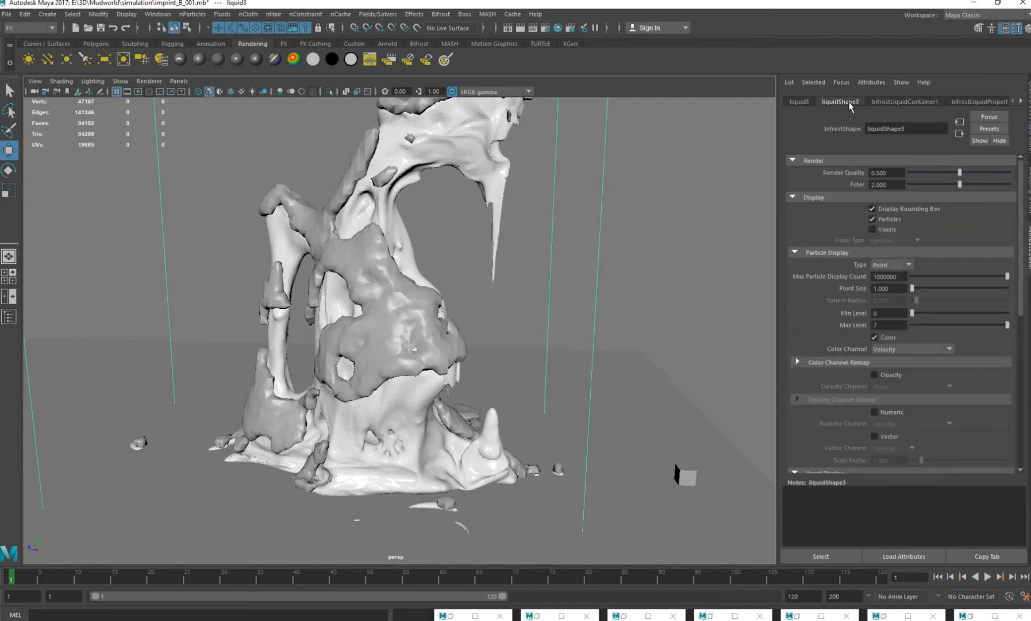
pyautogui.click(904, 102)
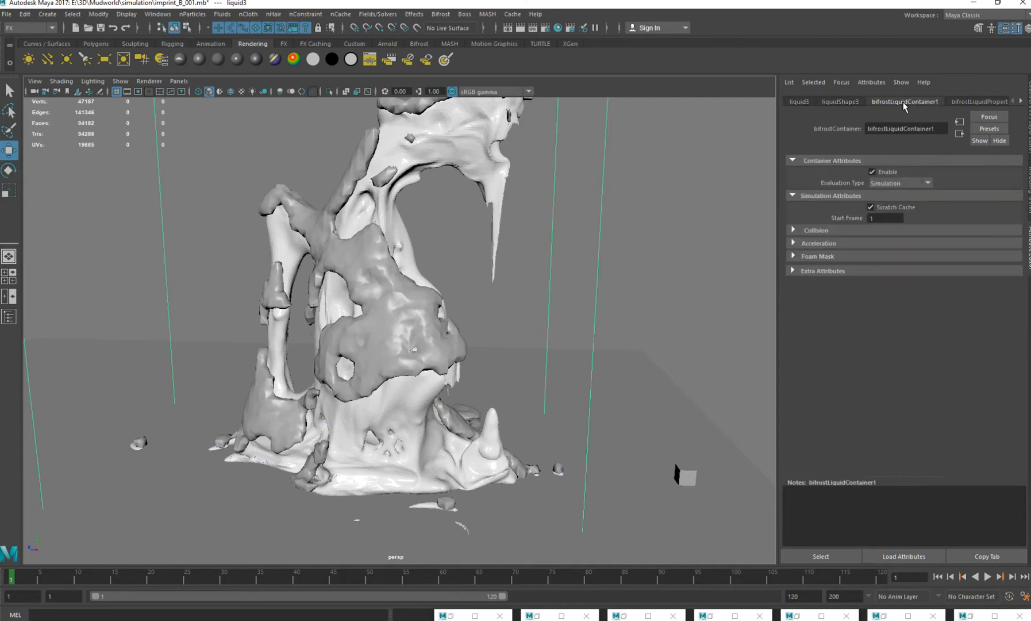
pyautogui.click(972, 102)
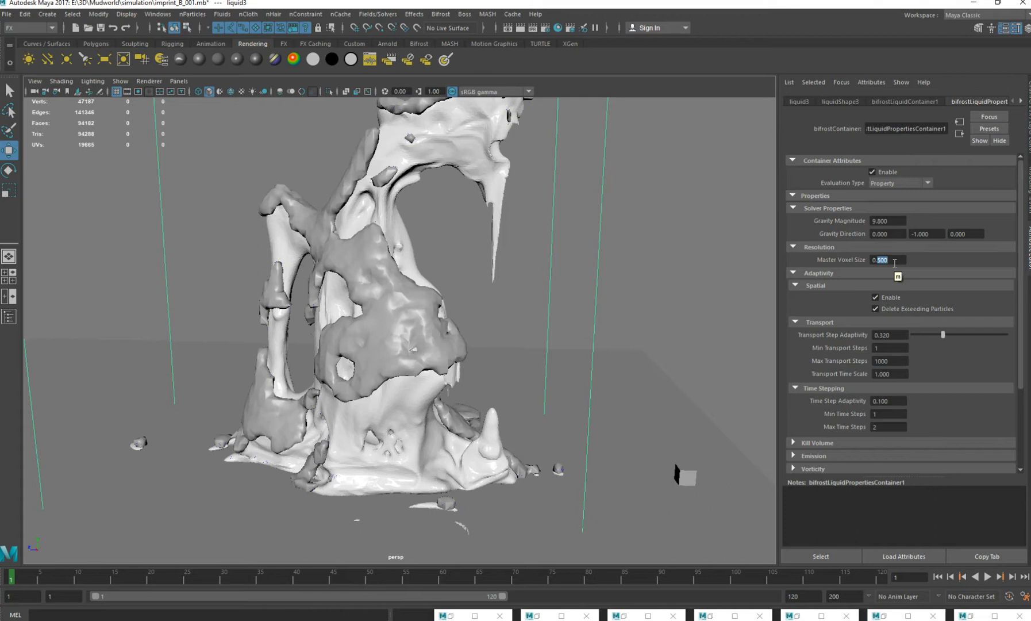
pyautogui.click(884, 259)
pyautogui.doubleClick(891, 260)
pyautogui.click(892, 260)
# Select the refined liquid mesh and examine its coverage over the creature from several angles.
pyautogui.moveTo(402, 343)
pyautogui.keyDown('alt'); pyautogui.mouseDown()
pyautogui.moveTo(412, 384)
pyautogui.moveTo(371, 336)
pyautogui.moveTo(396, 345)
pyautogui.mouseUp(); pyautogui.keyUp('alt')
pyautogui.scroll(-3, 397, 345)
pyautogui.click(397, 345)
pyautogui.keyDown('alt'); pyautogui.moveTo(361, 396); pyautogui.dragTo(348, 308); pyautogui.keyUp('alt')
pyautogui.keyDown('alt'); pyautogui.moveTo(349, 255); pyautogui.dragTo(310, 201); pyautogui.keyUp('alt')
pyautogui.scroll(-3, 384, 382)
pyautogui.scroll(3, 371, 324)
pyautogui.keyDown('alt'); pyautogui.moveTo(371, 324); pyautogui.dragTo(370, 417); pyautogui.keyUp('alt')
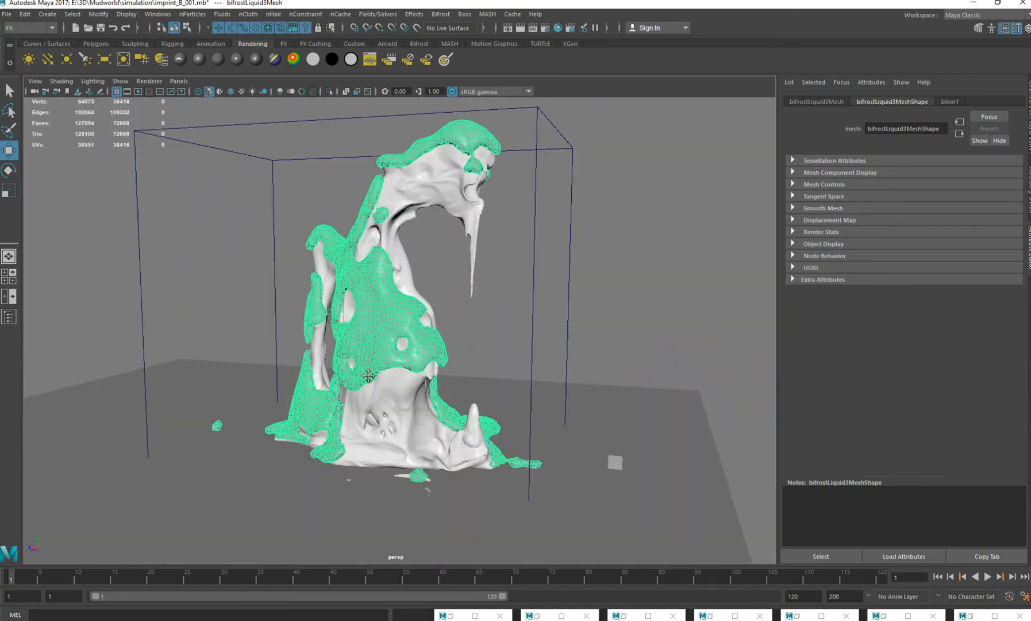
pyautogui.scroll(-3, 368, 375)
pyautogui.keyDown('alt'); pyautogui.moveTo(409, 328); pyautogui.dragTo(424, 390); pyautogui.keyUp('alt')
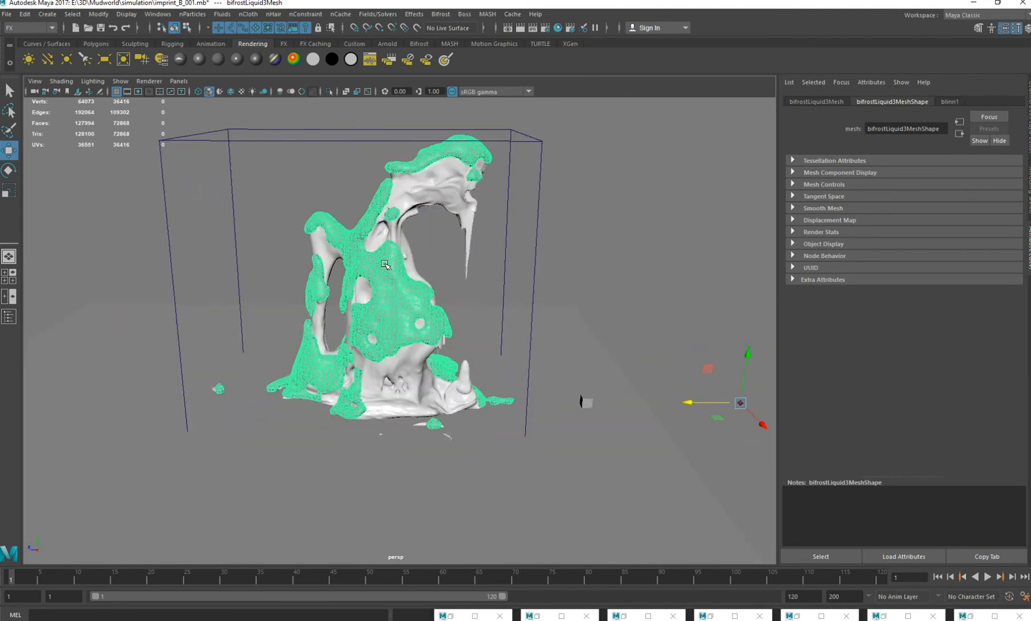
pyautogui.keyDown('alt'); pyautogui.moveTo(379, 323); pyautogui.dragTo(385, 396); pyautogui.keyUp('alt')
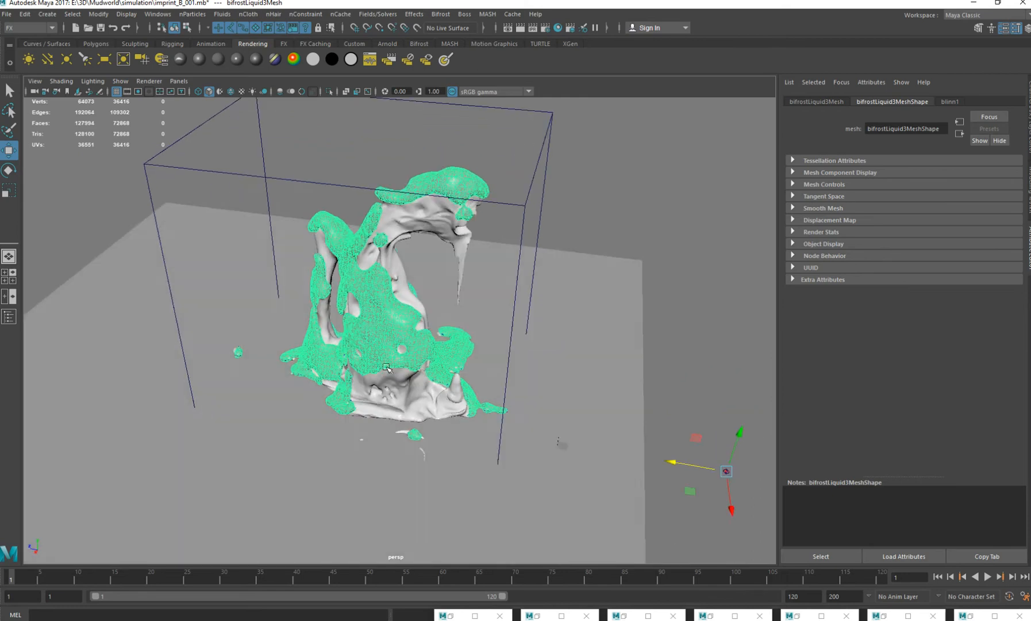
pyautogui.scroll(2, 385, 396)
pyautogui.keyDown('alt'); pyautogui.moveTo(385, 396); pyautogui.dragTo(388, 358, button='middle'); pyautogui.keyUp('alt')
pyautogui.keyDown('alt'); pyautogui.moveTo(389, 357); pyautogui.dragTo(415, 270); pyautogui.keyUp('alt')
# Show the transform channels of the liquid mesh and select the creature mesh to read its scale.
pyautogui.click(413, 269)
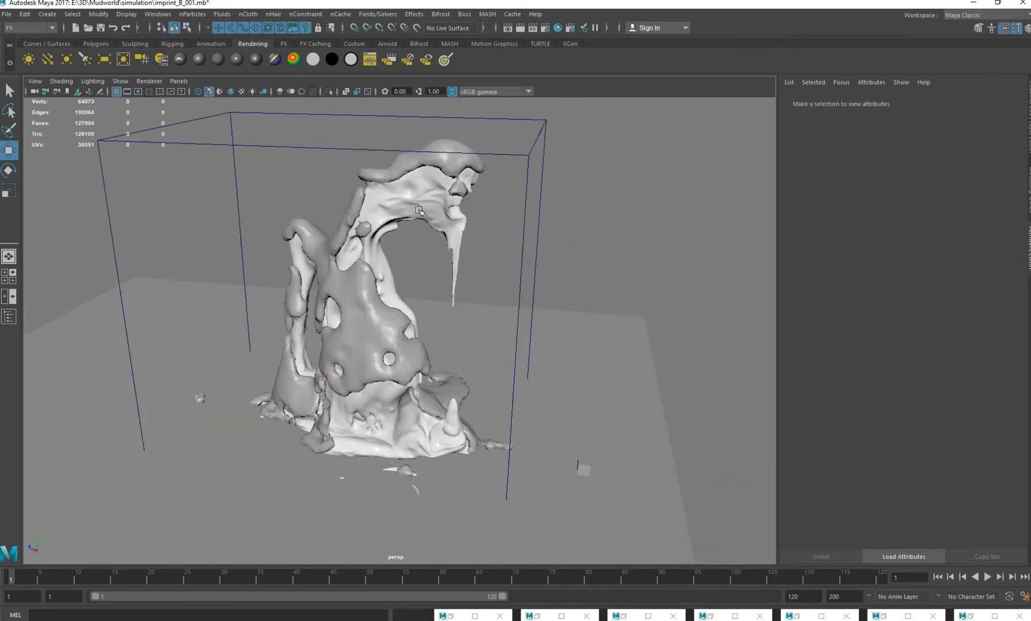
pyautogui.click(418, 210)
pyautogui.click(392, 181)
pyautogui.hotkey('ctrl', 'a')
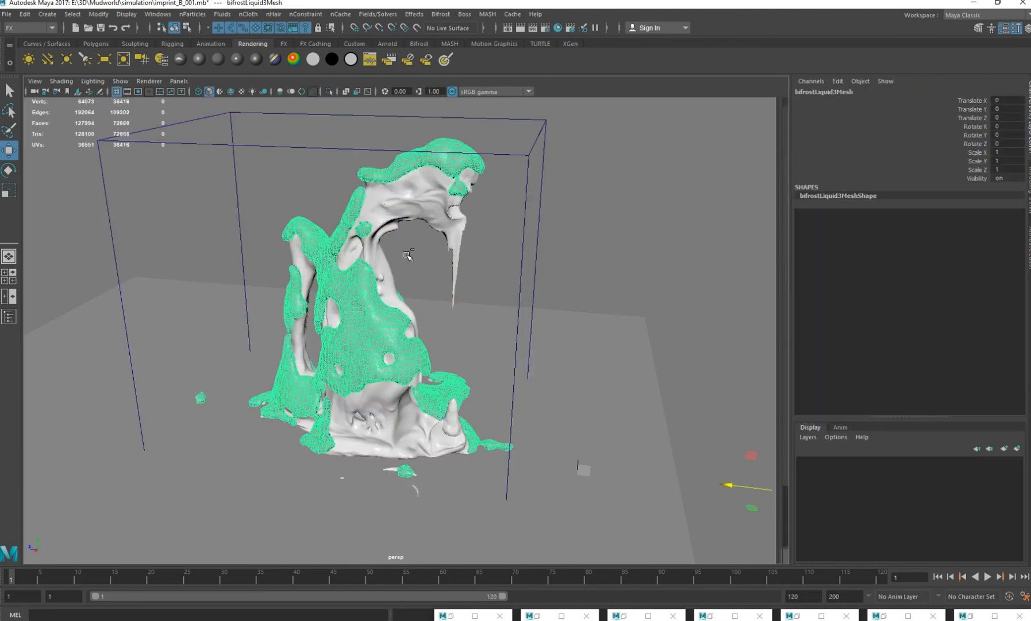
pyautogui.click(451, 239)
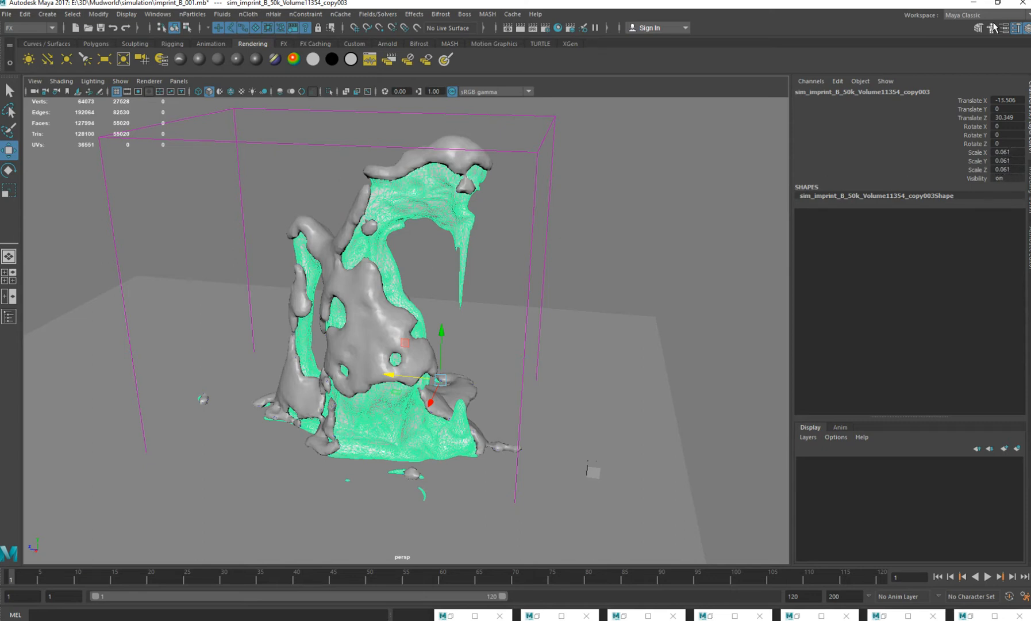
# Open the Calculator, divide 1000 by 61 to get the inverse of the creature's scale, and return to Maya.
pyautogui.press('XF86Calculator')
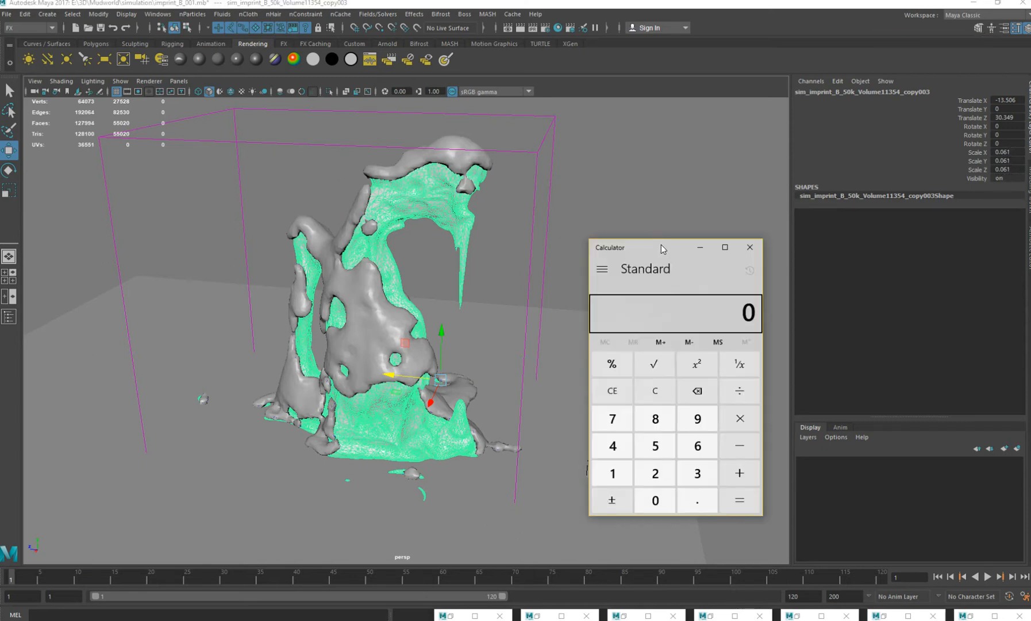
pyautogui.moveTo(639, 255); pyautogui.dragTo(601, 168)
pyautogui.write('1,000')
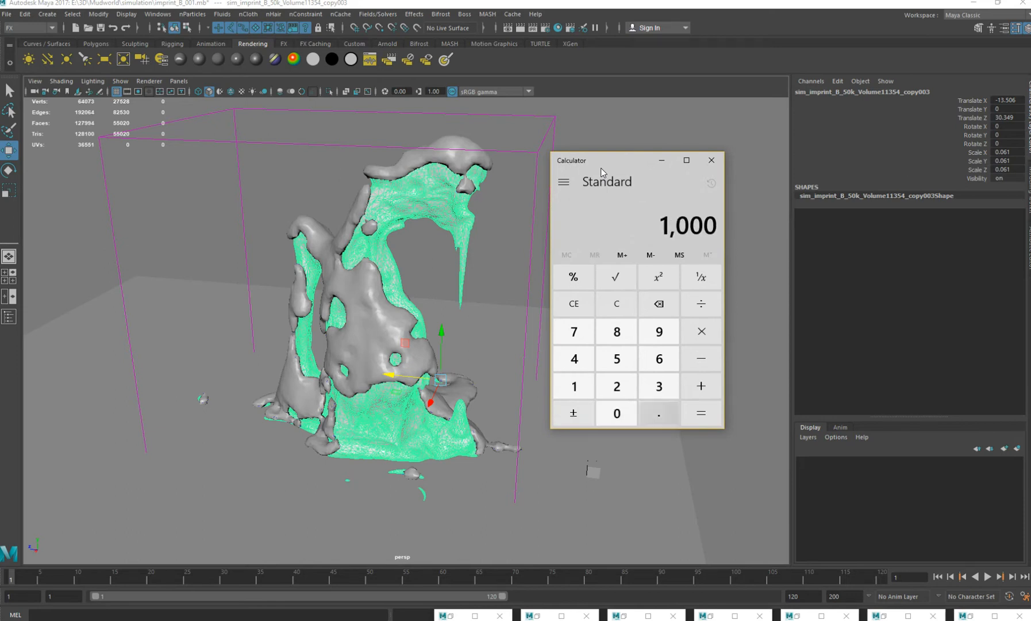
pyautogui.press('/')
pyautogui.write('61')
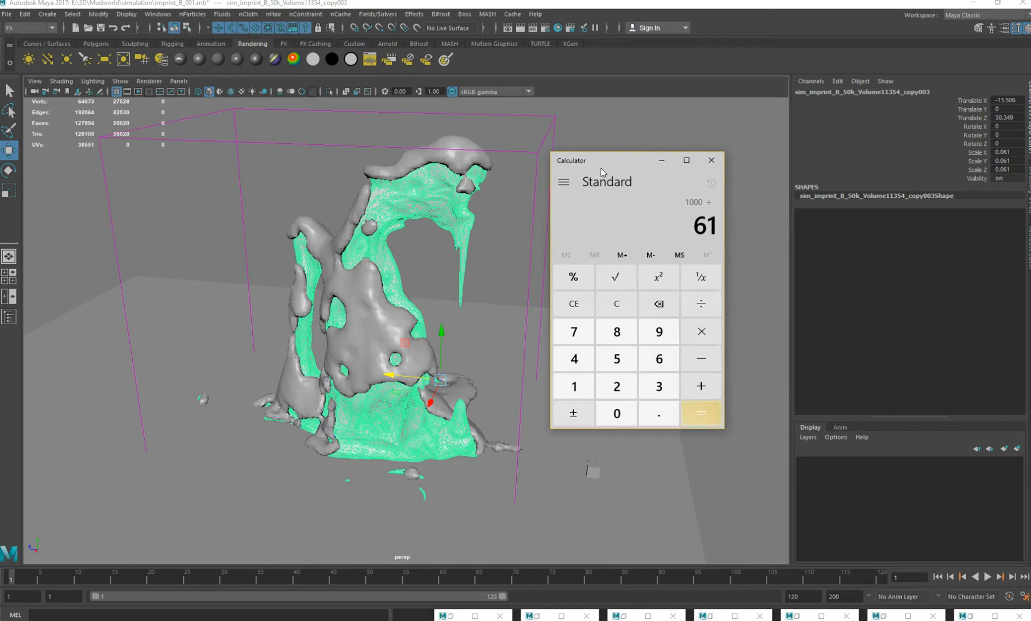
pyautogui.press('Return')
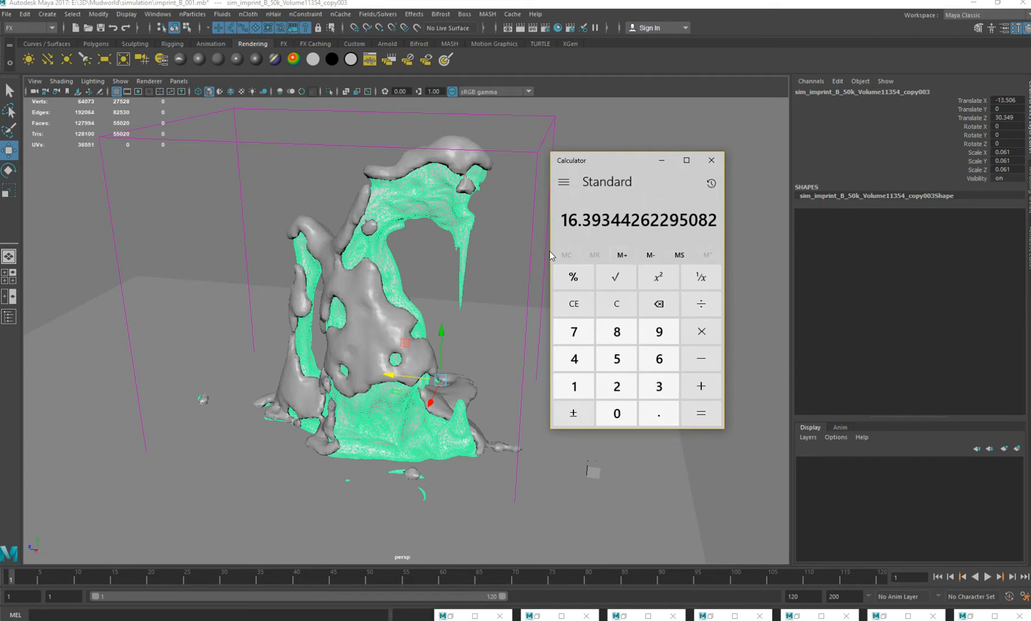
pyautogui.keyDown('alt'); pyautogui.moveTo(435, 346); pyautogui.dragTo(414, 350, button='middle'); pyautogui.keyUp('alt')
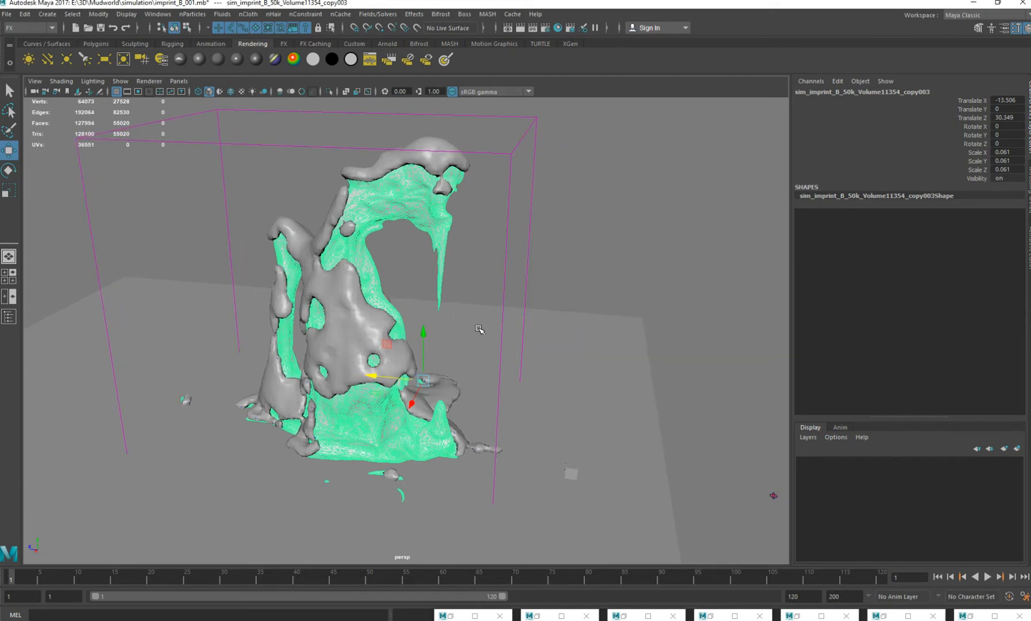
pyautogui.hotkey('alt', 'Tab')
# Duplicate the liquid mesh and move the copy about 58.64 units along Z, clear of the creature.
pyautogui.keyDown('alt'); pyautogui.moveTo(354, 433); pyautogui.dragTo(433, 424); pyautogui.keyUp('alt')
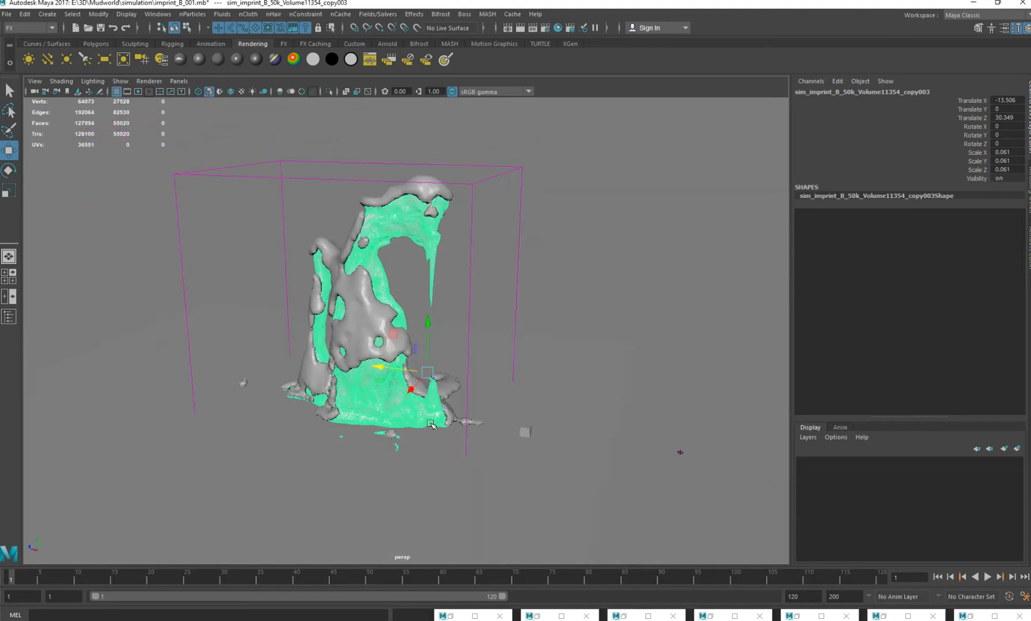
pyautogui.click(369, 309)
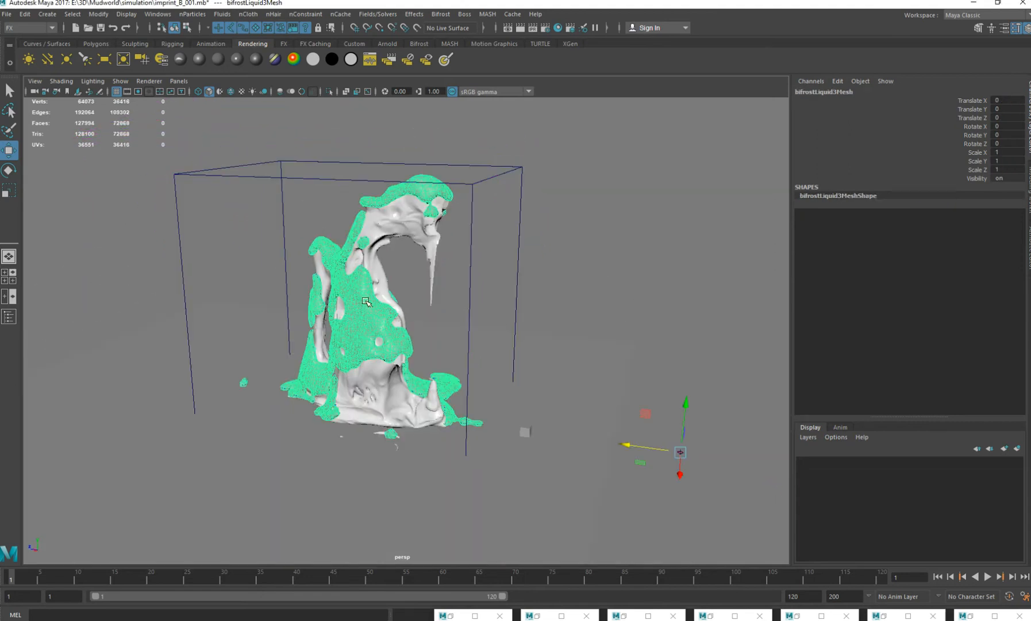
pyautogui.keyDown('alt'); pyautogui.moveTo(373, 336); pyautogui.dragTo(419, 337, button='middle'); pyautogui.keyUp('alt')
pyautogui.scroll(-3, 419, 337)
pyautogui.moveTo(1003, 153); pyautogui.dragTo(1003, 170)
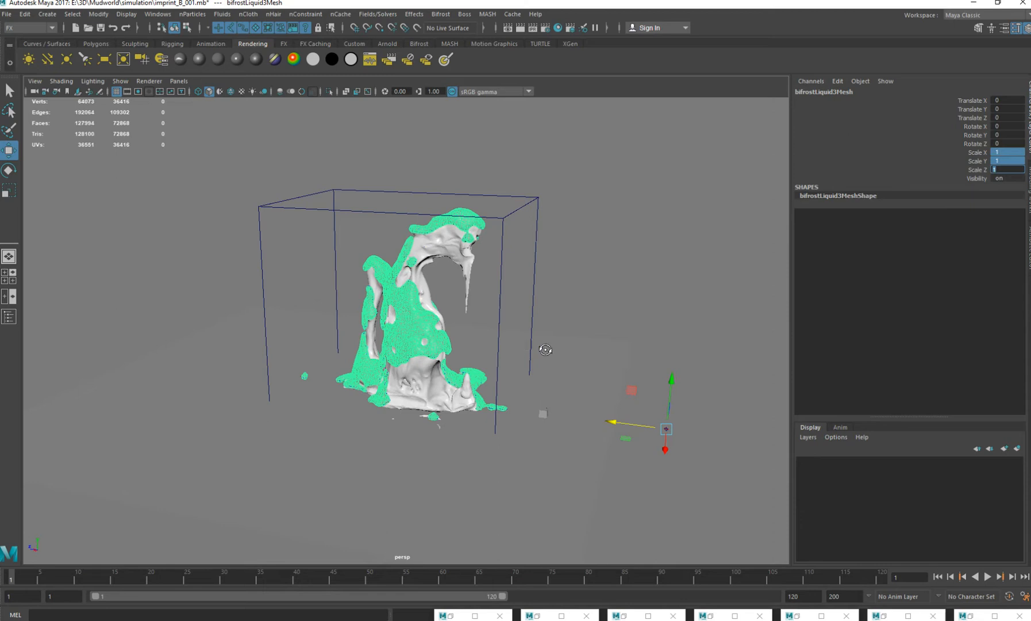
pyautogui.keyDown('alt'); pyautogui.moveTo(544, 349); pyautogui.dragTo(574, 359); pyautogui.keyUp('alt')
pyautogui.click(476, 211)
pyautogui.click(476, 224)
pyautogui.hotkey('ctrl', 'd')
pyautogui.moveTo(608, 404); pyautogui.dragTo(185, 305)
pyautogui.keyDown('alt'); pyautogui.moveTo(185, 305); pyautogui.dragTo(500, 285, button='middle'); pyautogui.keyUp('alt')
pyautogui.scroll(-2, 736, 242)
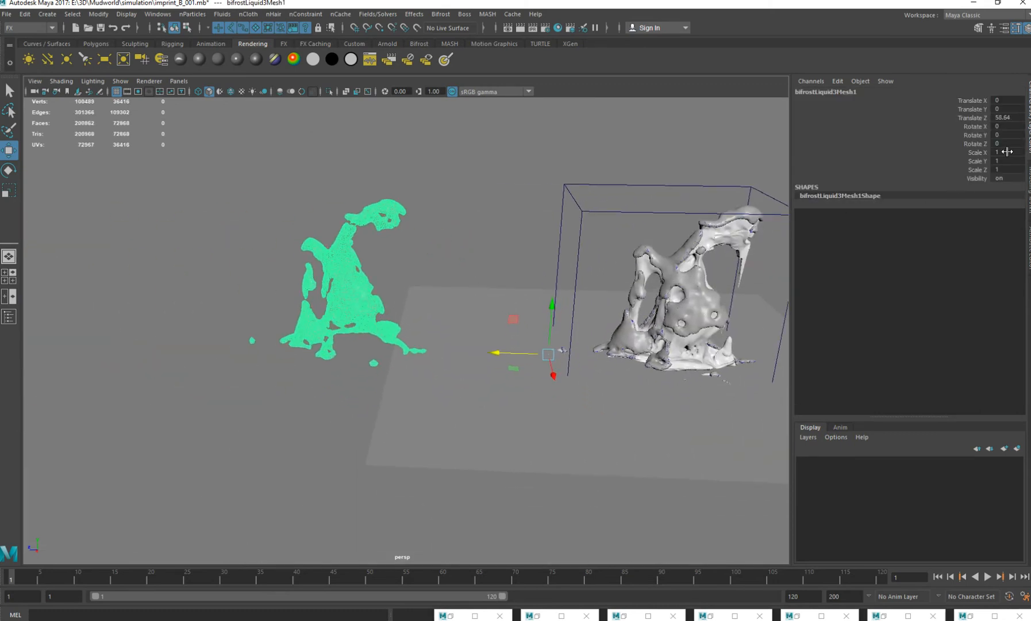
# Set the duplicated liquid mesh's Scale X, Y and Z to 16.4.
pyautogui.moveTo(1005, 152); pyautogui.dragTo(1005, 170)
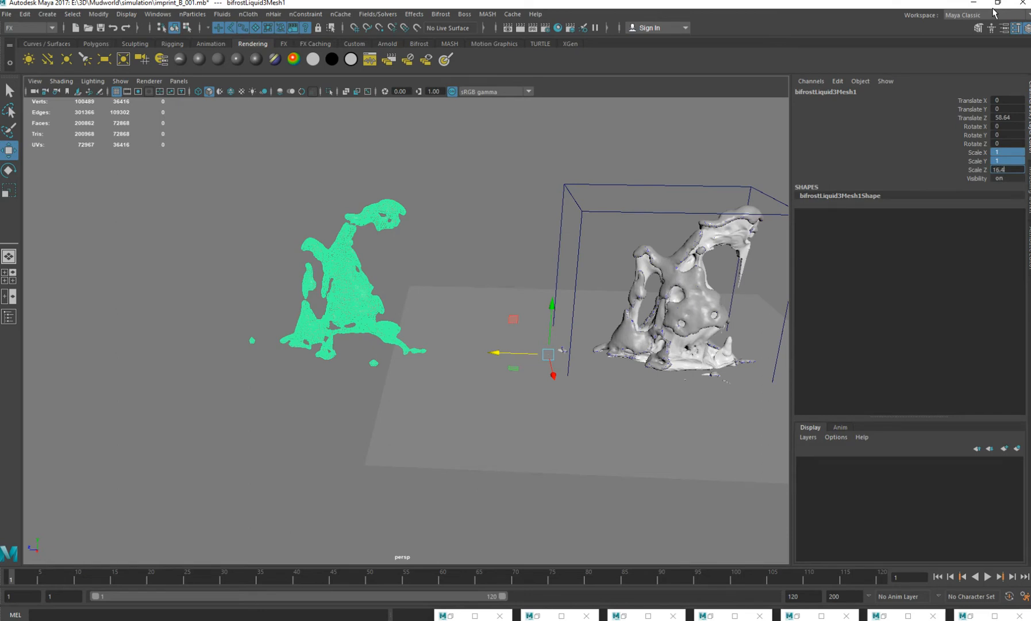
pyautogui.write('16.4')
pyautogui.press('Return')
pyautogui.scroll(-5, 546, 355)
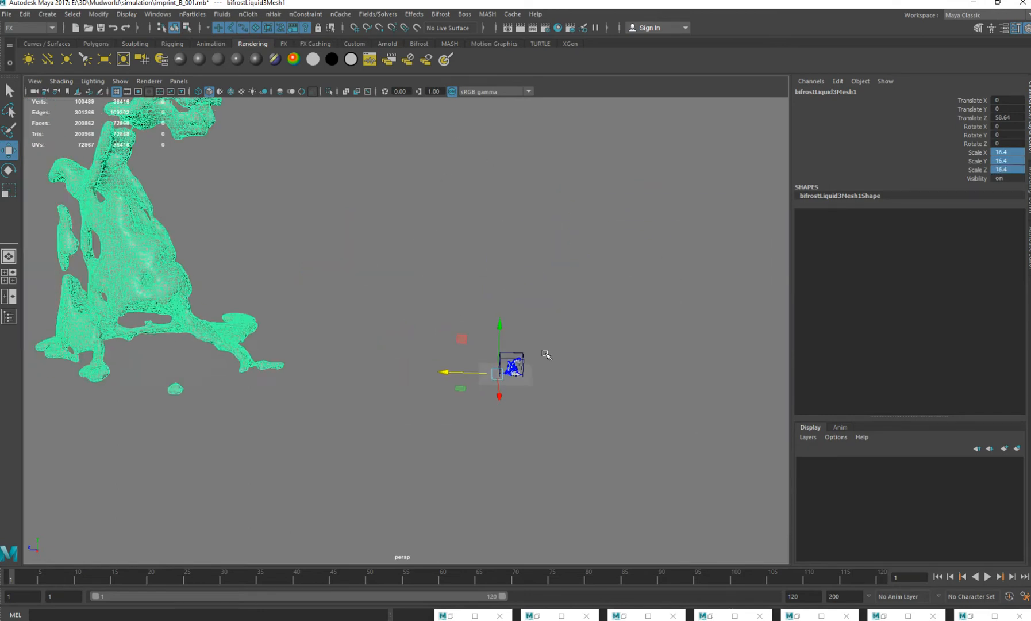
# Move the enlarged copy around the original scene, to about X 81.746 and Z -525.142, and deselect it.
pyautogui.keyDown('alt'); pyautogui.moveTo(546, 354); pyautogui.dragTo(384, 308); pyautogui.keyUp('alt')
pyautogui.keyDown('alt'); pyautogui.moveTo(313, 279); pyautogui.dragTo(505, 377, button='middle'); pyautogui.keyUp('alt')
pyautogui.keyDown('alt'); pyautogui.moveTo(504, 378); pyautogui.dragTo(431, 332); pyautogui.keyUp('alt')
pyautogui.click(513, 341)
pyautogui.click(435, 323)
pyautogui.keyDown('alt'); pyautogui.moveTo(554, 379); pyautogui.dragTo(454, 338, button='middle'); pyautogui.keyUp('alt')
pyautogui.press('g')
pyautogui.moveTo(151, 166); pyautogui.dragTo(575, 275)
pyautogui.keyDown('alt'); pyautogui.moveTo(575, 274); pyautogui.dragTo(446, 221, button='middle'); pyautogui.keyUp('alt')
pyautogui.keyDown('alt'); pyautogui.moveTo(446, 221); pyautogui.dragTo(417, 242); pyautogui.keyUp('alt')
pyautogui.keyDown('alt'); pyautogui.moveTo(386, 420); pyautogui.dragTo(398, 357); pyautogui.keyUp('alt')
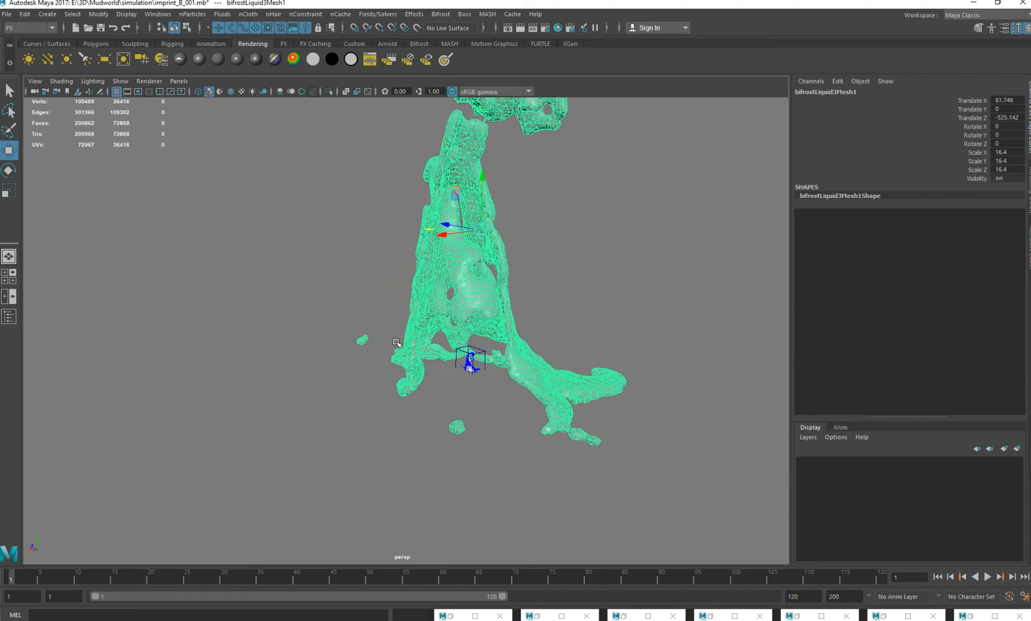
pyautogui.keyDown('alt'); pyautogui.moveTo(396, 342); pyautogui.dragTo(336, 357); pyautogui.keyUp('alt')
pyautogui.keyDown('alt'); pyautogui.moveTo(472, 345); pyautogui.dragTo(440, 356); pyautogui.keyUp('alt')
pyautogui.click(562, 271)
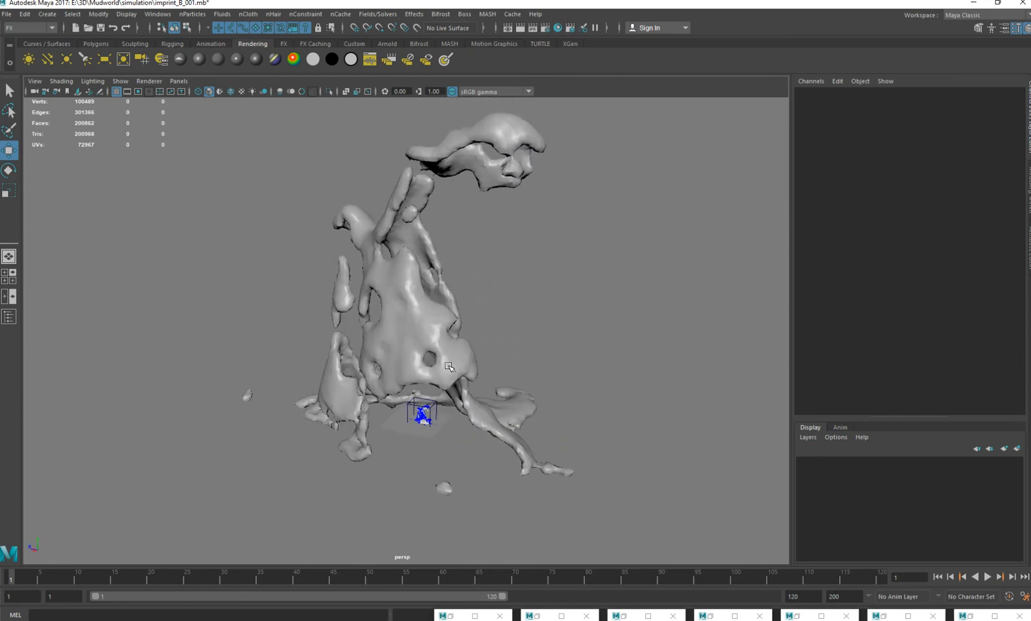
# Delete the enlarged copy of the liquid mesh, keeping only the original simulation in the scene.
pyautogui.scroll(5, 449, 366)
pyautogui.scroll(-1, 469, 406)
pyautogui.keyDown('alt'); pyautogui.moveTo(458, 378); pyautogui.dragTo(444, 355); pyautogui.keyUp('alt')
pyautogui.click(443, 355)
pyautogui.keyDown('alt'); pyautogui.moveTo(445, 408); pyautogui.dragTo(452, 357, button='middle'); pyautogui.keyUp('alt')
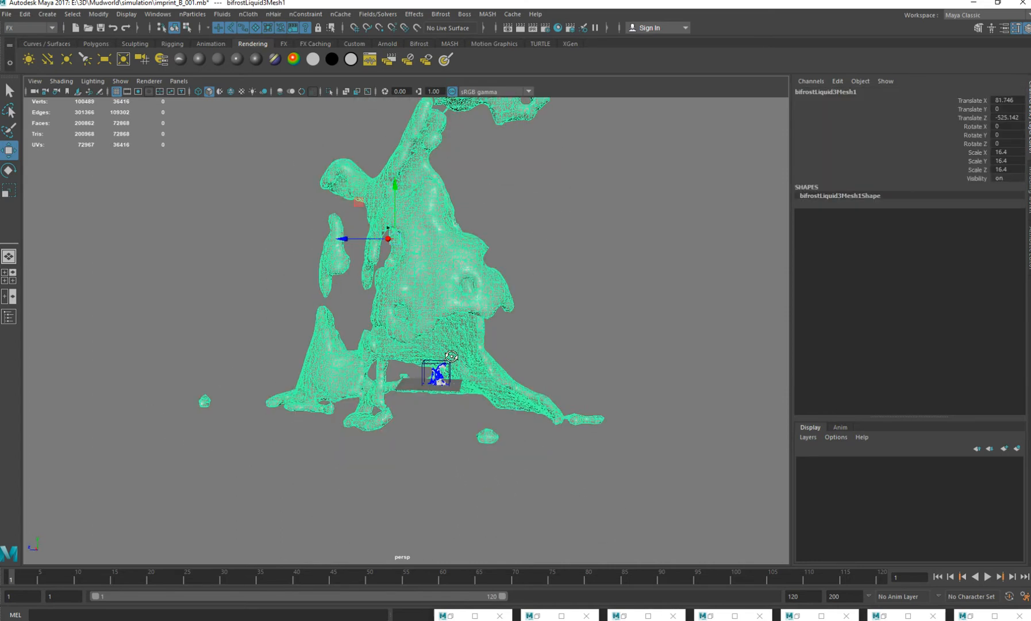
pyautogui.keyDown('alt'); pyautogui.moveTo(451, 355); pyautogui.dragTo(504, 301); pyautogui.keyUp('alt')
pyautogui.press('Delete')
pyautogui.keyDown('alt'); pyautogui.moveTo(385, 286); pyautogui.dragTo(452, 457, button='right'); pyautogui.keyUp('alt')
pyautogui.keyDown('alt'); pyautogui.moveTo(386, 280); pyautogui.dragTo(424, 419, button='middle'); pyautogui.keyUp('alt')
pyautogui.keyDown('alt'); pyautogui.moveTo(373, 266); pyautogui.dragTo(460, 506, button='right'); pyautogui.keyUp('alt')
pyautogui.keyDown('alt'); pyautogui.moveTo(442, 494); pyautogui.dragTo(418, 439); pyautogui.keyUp('alt')
pyautogui.keyDown('alt'); pyautogui.moveTo(418, 439); pyautogui.dragTo(417, 430, button='middle'); pyautogui.keyUp('alt')
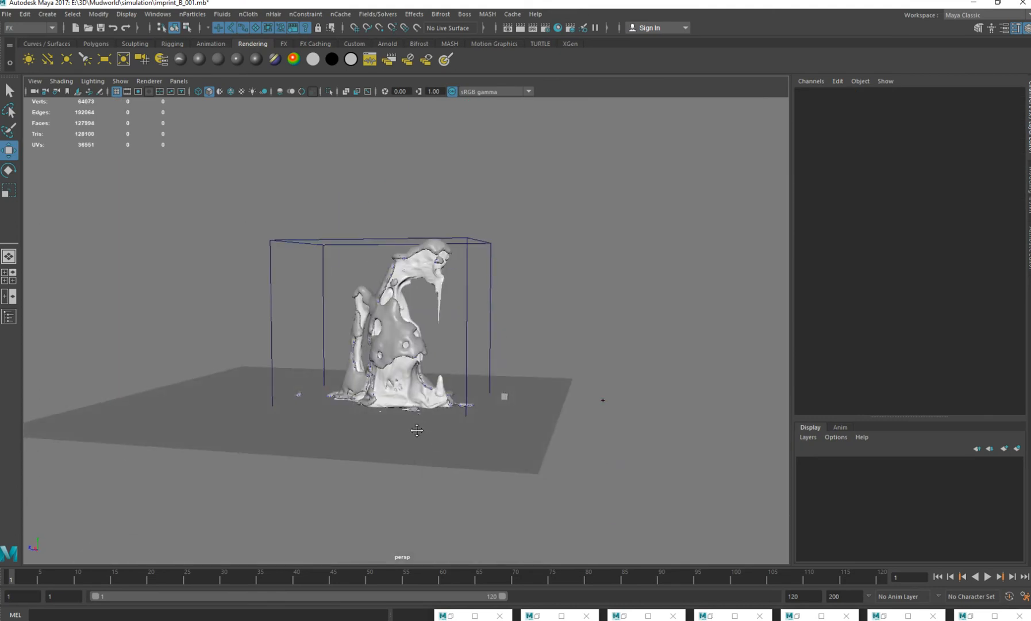
pyautogui.scroll(5, 417, 430)
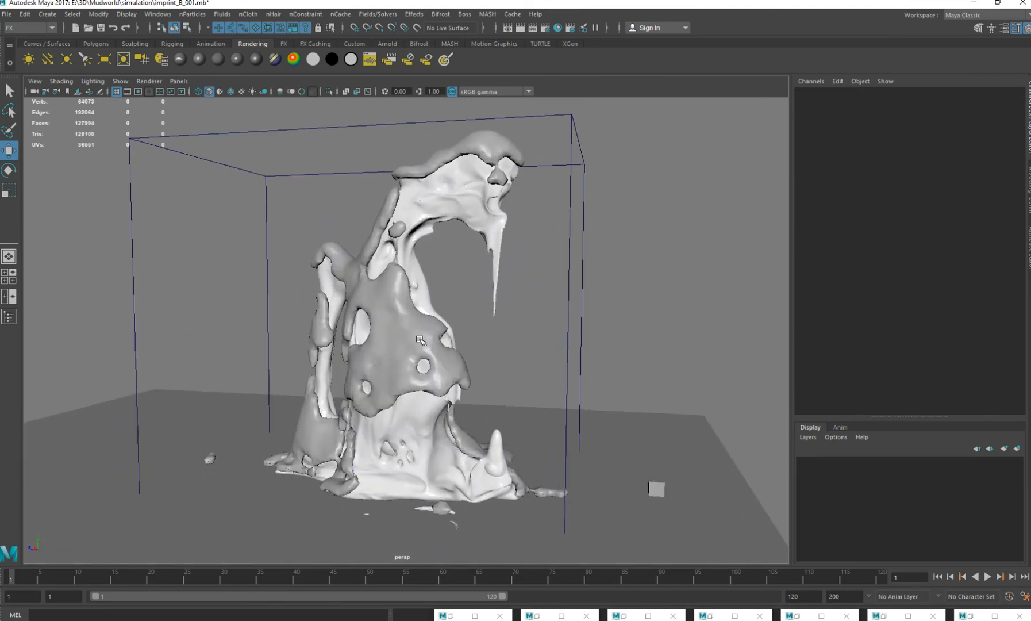
# Open the Viscosity section of the liquid's bifrostLiquidPropertiesContainer1 and examine what its Viscosity and Scale attributes control.
pyautogui.click(491, 198)
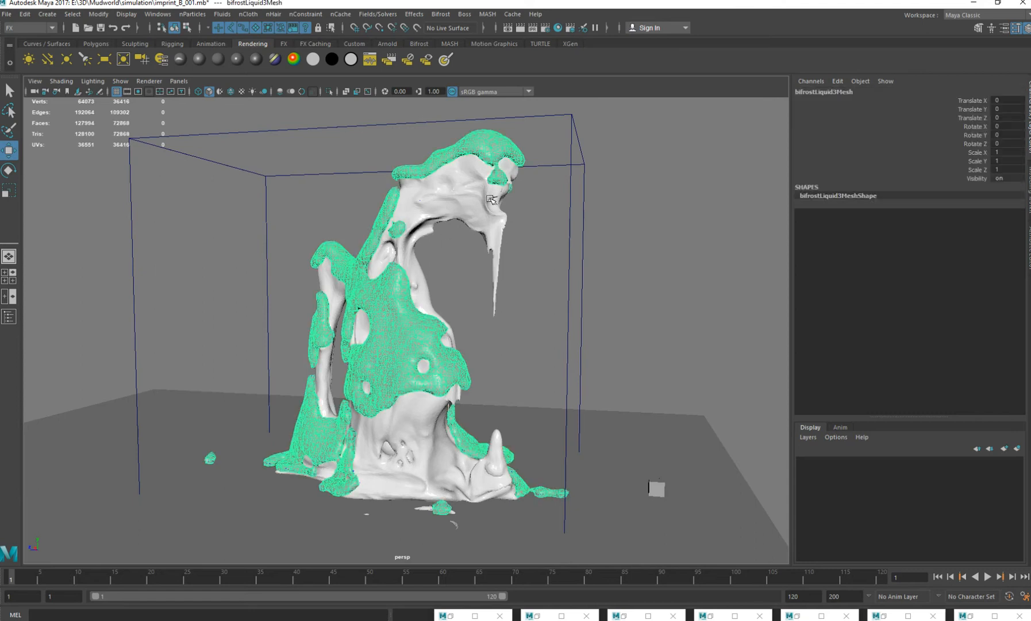
pyautogui.click(584, 181)
pyautogui.hotkey('ctrl', 'a')
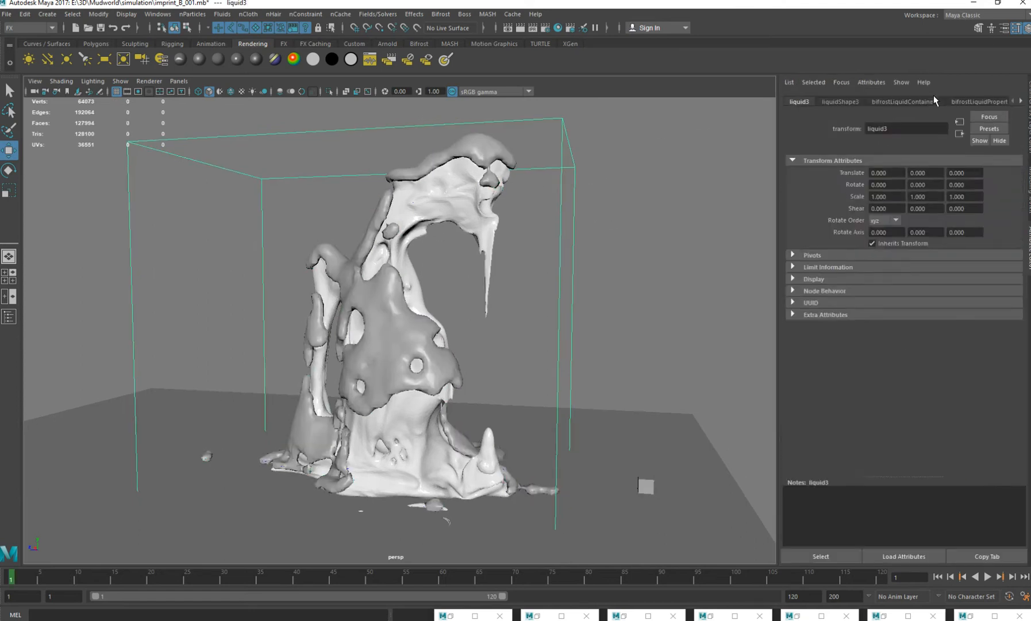
pyautogui.scroll(-10, 932, 304)
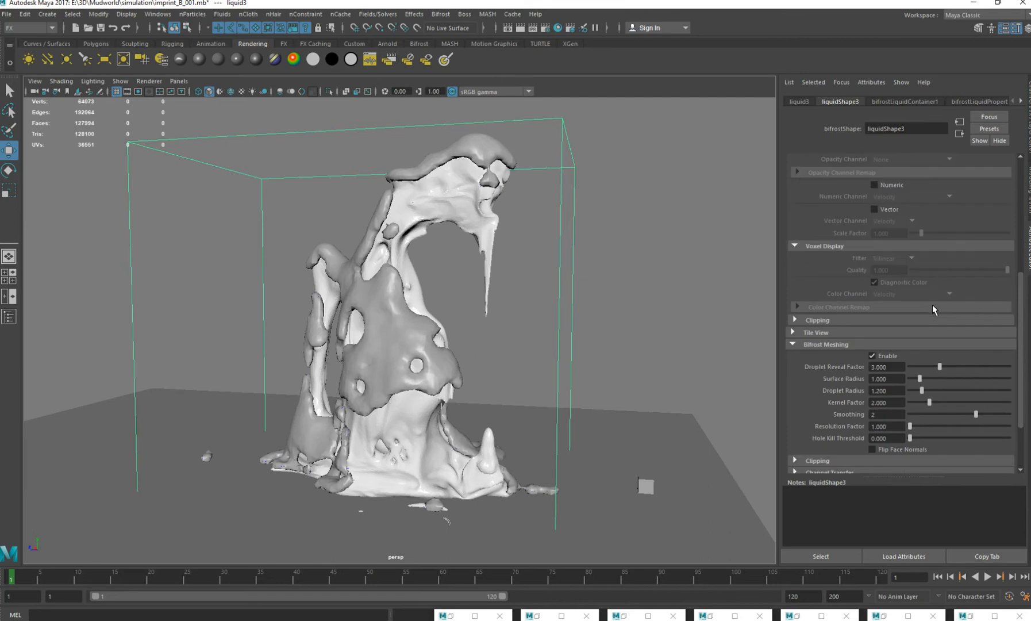
pyautogui.click(885, 102)
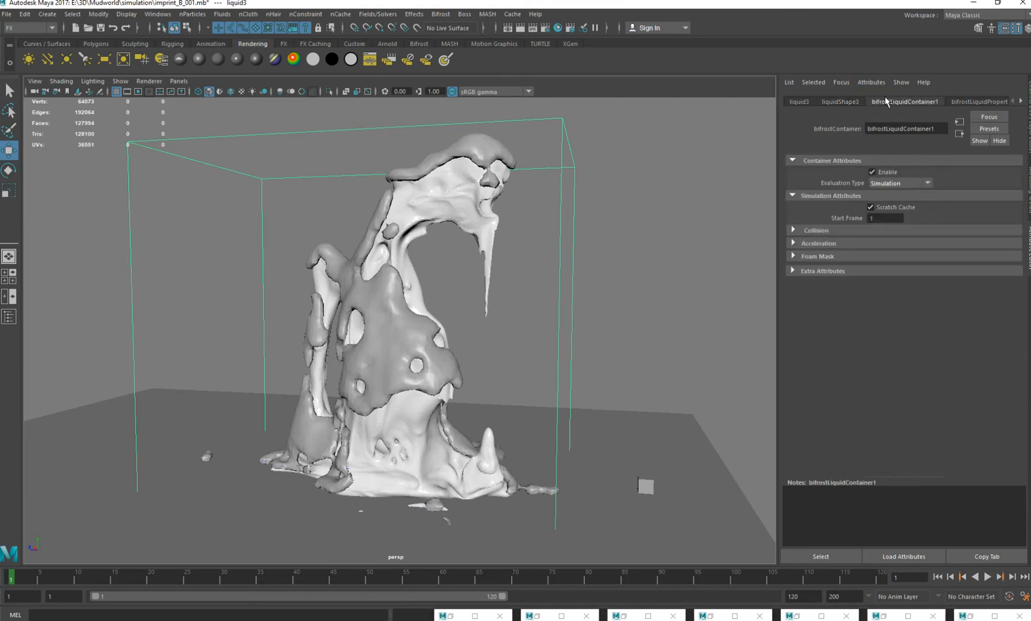
pyautogui.click(960, 101)
pyautogui.scroll(-1, 884, 331)
pyautogui.scroll(-2, 885, 333)
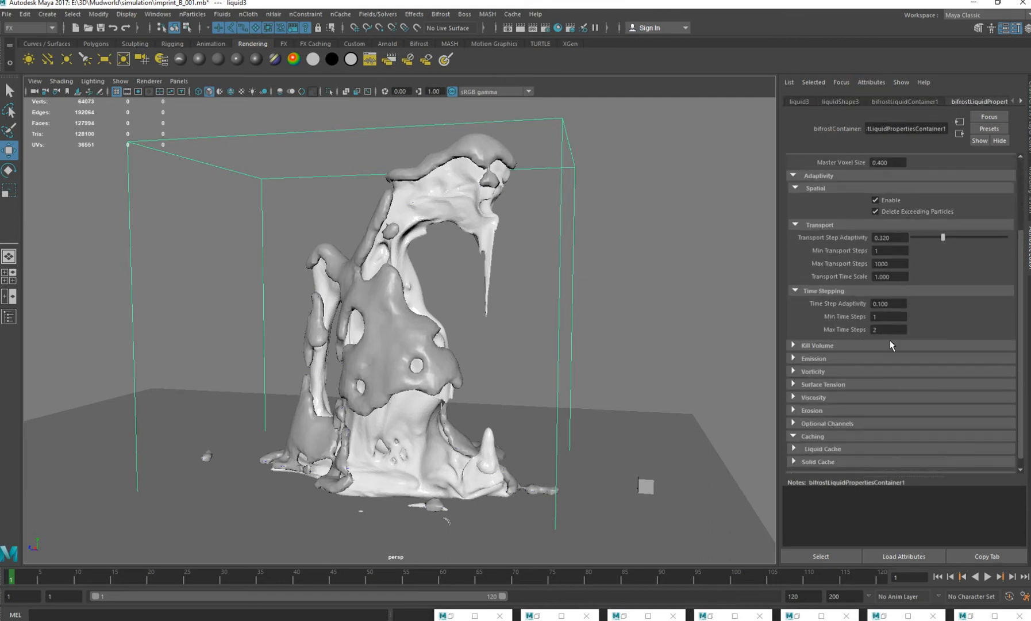
pyautogui.click(858, 398)
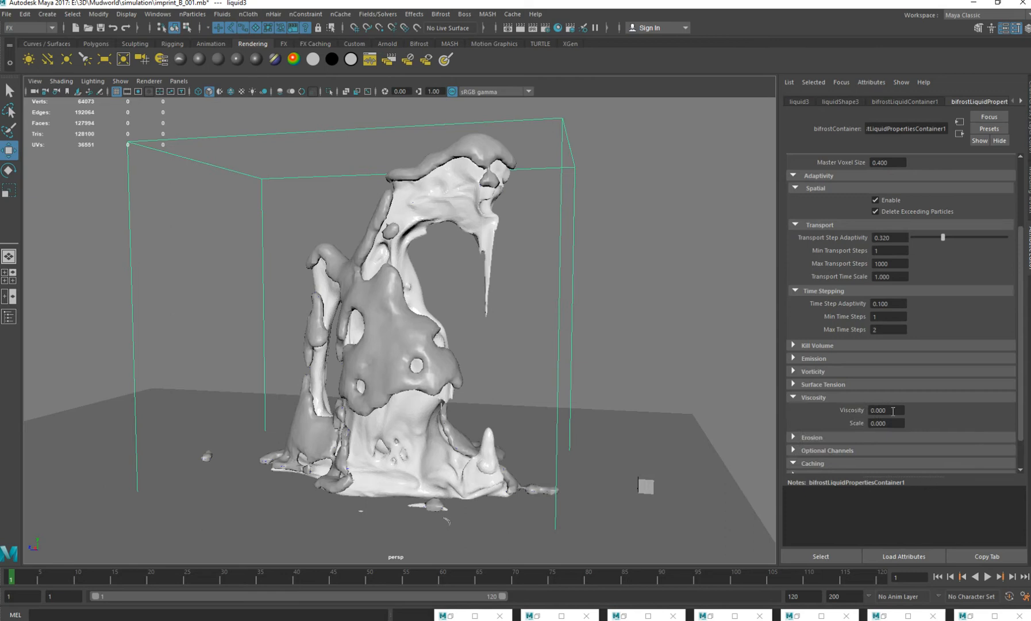
pyautogui.moveTo(841, 410)
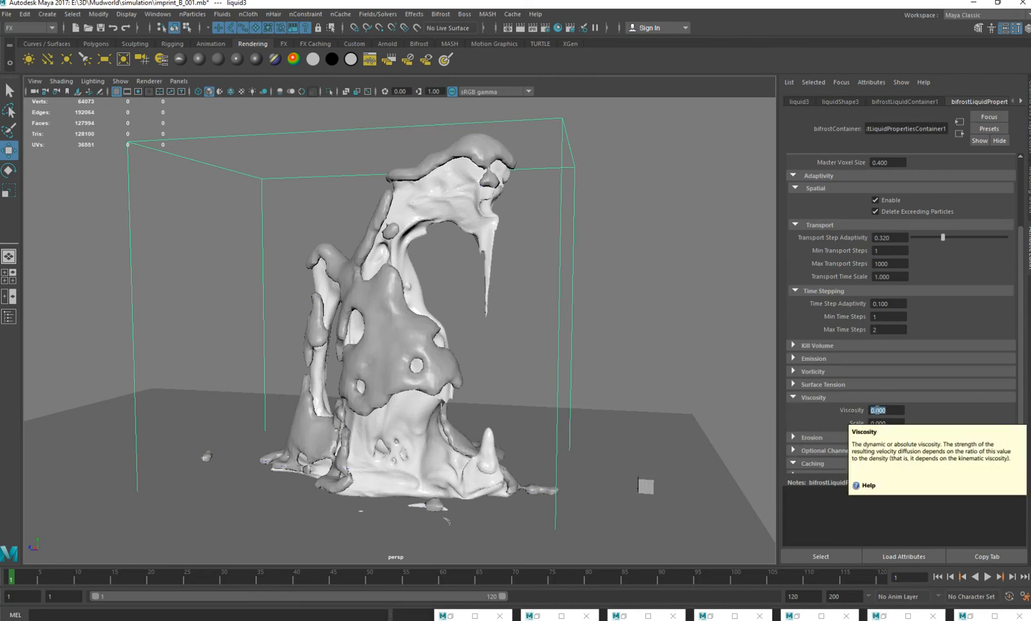
pyautogui.click(895, 410)
pyautogui.moveTo(865, 426)
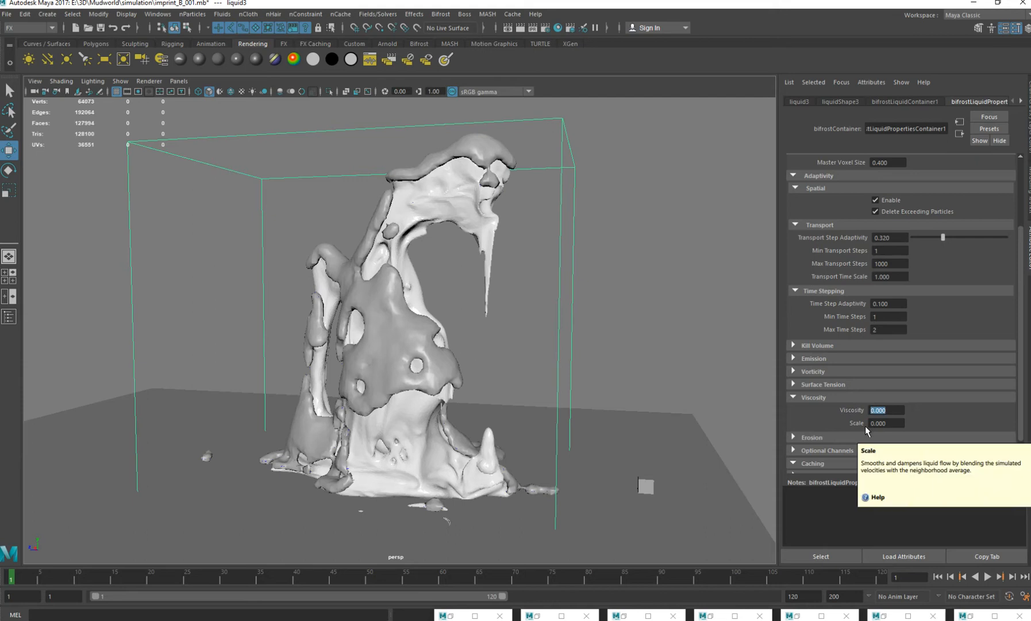
pyautogui.click(895, 423)
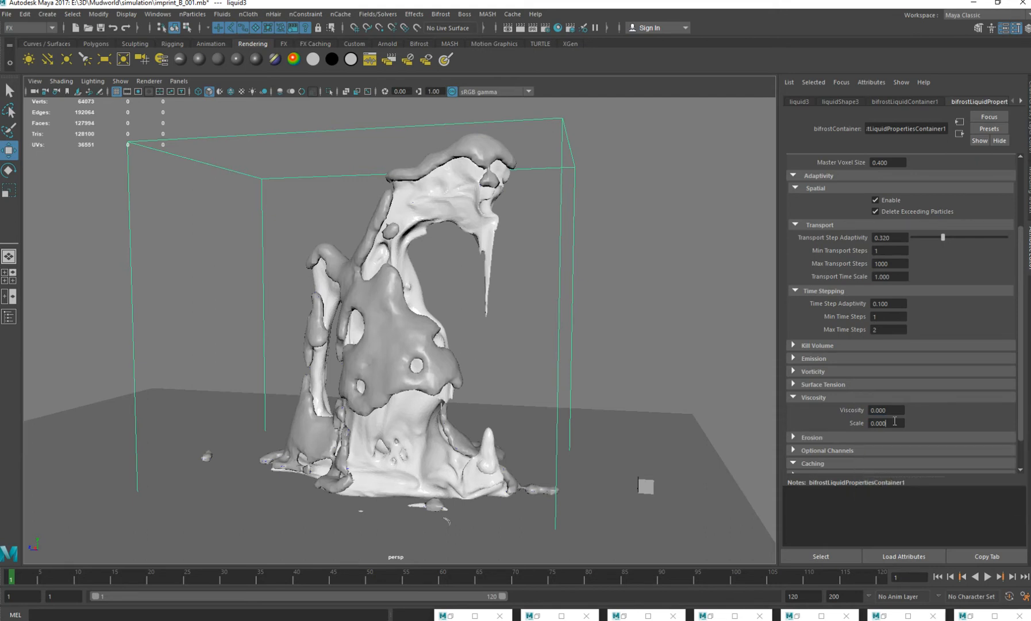
# Examine the creature and its simulated liquid cover layer from several angles inside the container bounds.
pyautogui.keyDown('alt'); pyautogui.moveTo(621, 373); pyautogui.dragTo(622, 352, button='middle'); pyautogui.keyUp('alt')
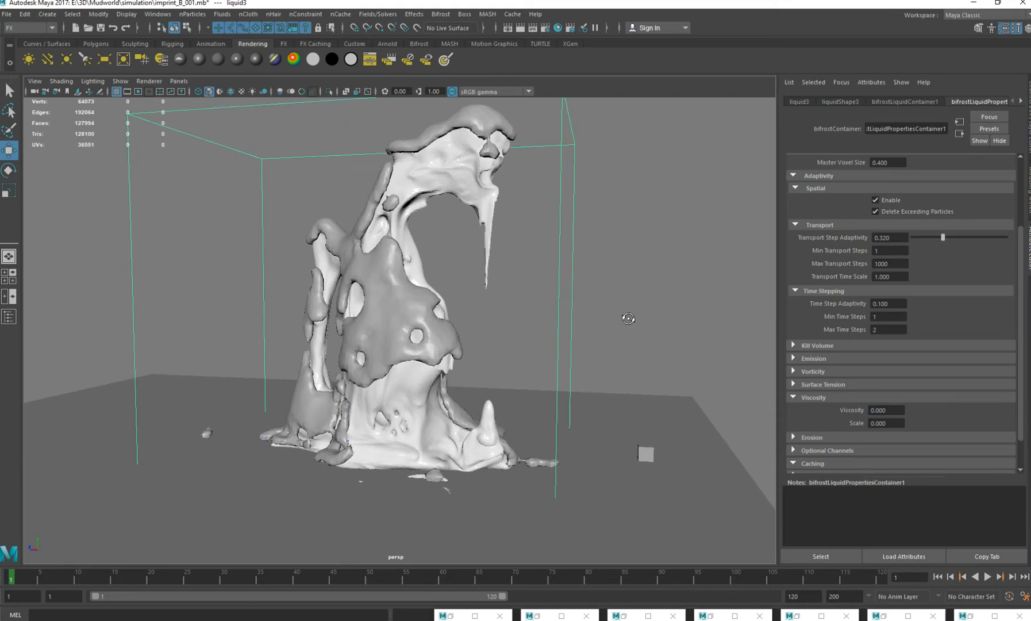
pyautogui.keyDown('alt'); pyautogui.moveTo(628, 318); pyautogui.dragTo(601, 342); pyautogui.keyUp('alt')
pyautogui.keyDown('alt'); pyautogui.moveTo(599, 391); pyautogui.dragTo(665, 348, button='middle'); pyautogui.keyUp('alt')
pyautogui.keyDown('alt'); pyautogui.moveTo(665, 348); pyautogui.dragTo(584, 365); pyautogui.keyUp('alt')
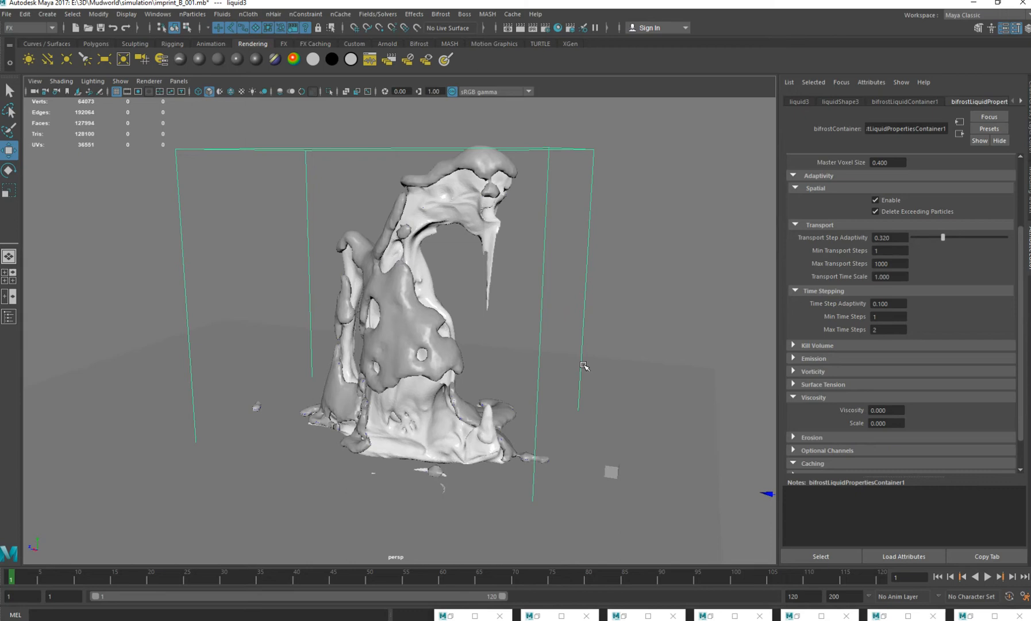
pyautogui.keyDown('alt'); pyautogui.moveTo(481, 310); pyautogui.dragTo(477, 151); pyautogui.keyUp('alt')
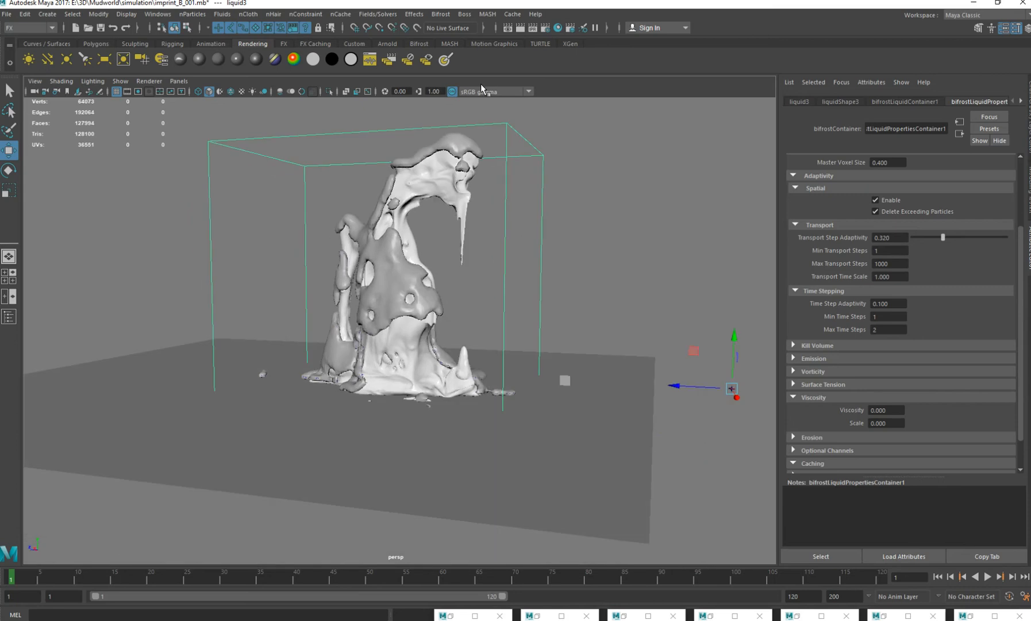
pyautogui.keyDown('alt'); pyautogui.moveTo(496, 343); pyautogui.dragTo(460, 396); pyautogui.keyUp('alt')
pyautogui.scroll(3, 469, 364)
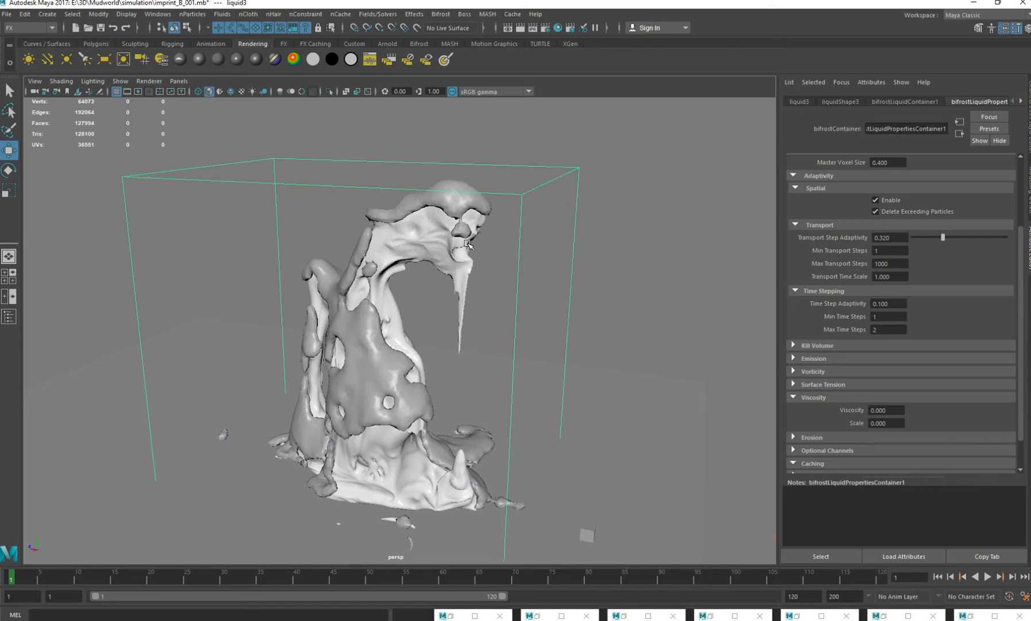
pyautogui.keyDown('alt'); pyautogui.moveTo(401, 363); pyautogui.dragTo(425, 442); pyautogui.keyUp('alt')
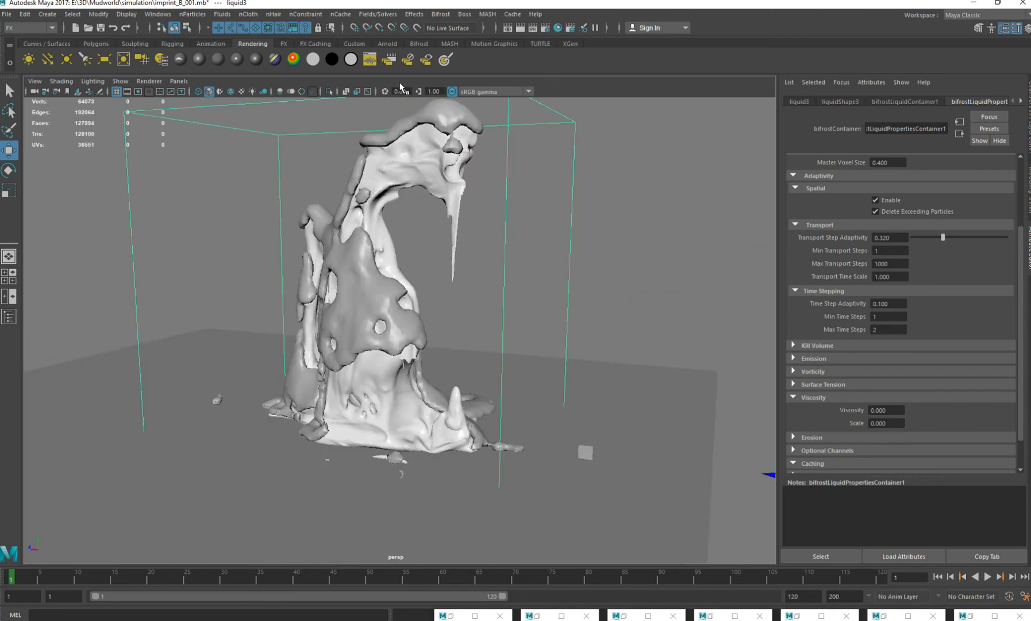
pyautogui.keyDown('alt'); pyautogui.moveTo(399, 266); pyautogui.dragTo(437, 347, button='middle'); pyautogui.keyUp('alt')
pyautogui.keyDown('alt'); pyautogui.moveTo(437, 348); pyautogui.dragTo(427, 365); pyautogui.keyUp('alt')
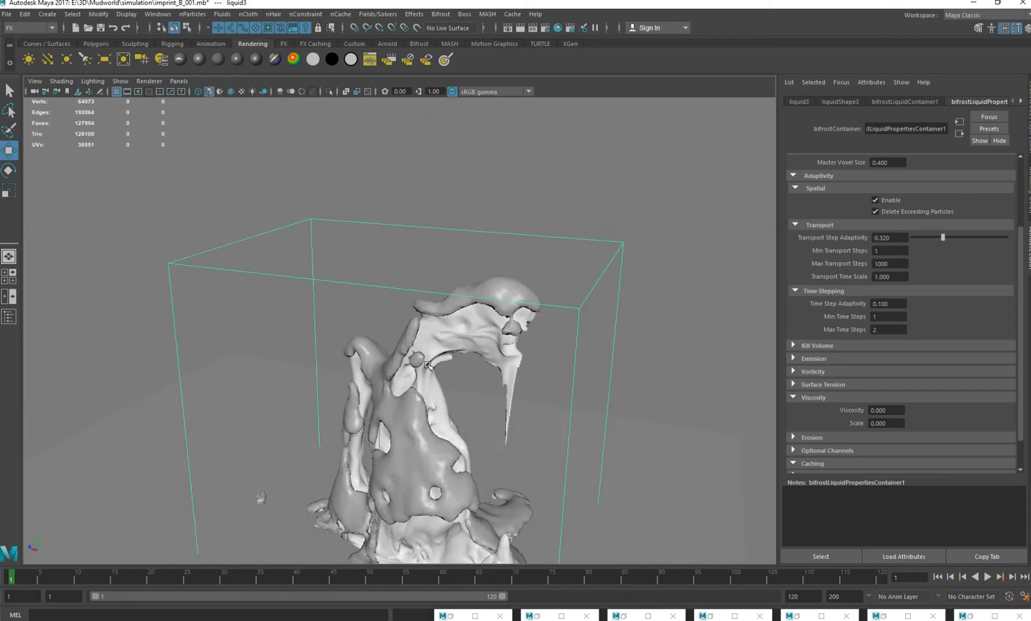
pyautogui.keyDown('alt'); pyautogui.moveTo(414, 437); pyautogui.dragTo(371, 291, button='middle'); pyautogui.keyUp('alt')
pyautogui.keyDown('alt'); pyautogui.moveTo(371, 291); pyautogui.dragTo(431, 319, button='right'); pyautogui.keyUp('alt')
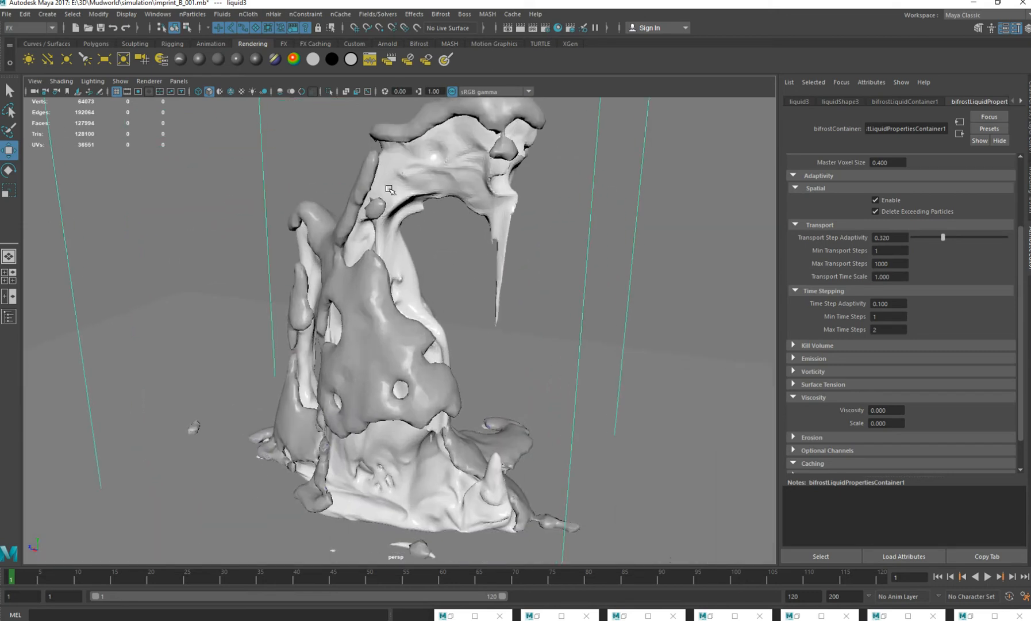
pyautogui.keyDown('alt'); pyautogui.moveTo(373, 286); pyautogui.dragTo(369, 320, button='middle'); pyautogui.keyUp('alt')
pyautogui.keyDown('alt'); pyautogui.moveTo(369, 320); pyautogui.dragTo(324, 330, button='right'); pyautogui.keyUp('alt')
pyautogui.keyDown('alt'); pyautogui.moveTo(325, 331); pyautogui.dragTo(373, 346); pyautogui.keyUp('alt')
pyautogui.keyDown('alt'); pyautogui.moveTo(374, 346); pyautogui.dragTo(394, 363, button='right'); pyautogui.keyUp('alt')
pyautogui.keyDown('alt'); pyautogui.moveTo(414, 364); pyautogui.dragTo(417, 405, button='middle'); pyautogui.keyUp('alt')
pyautogui.keyDown('alt'); pyautogui.moveTo(417, 405); pyautogui.dragTo(409, 392, button='right'); pyautogui.keyUp('alt')
pyautogui.keyDown('alt'); pyautogui.moveTo(409, 391); pyautogui.dragTo(382, 378, button='middle'); pyautogui.keyUp('alt')
pyautogui.keyDown('alt'); pyautogui.moveTo(382, 377); pyautogui.dragTo(418, 397, button='right'); pyautogui.keyUp('alt')
pyautogui.keyDown('alt'); pyautogui.moveTo(420, 377); pyautogui.dragTo(410, 425, button='middle'); pyautogui.keyUp('alt')
pyautogui.keyDown('alt'); pyautogui.moveTo(410, 424); pyautogui.dragTo(413, 360, button='right'); pyautogui.keyUp('alt')
pyautogui.keyDown('alt'); pyautogui.moveTo(412, 360); pyautogui.dragTo(384, 446, button='middle'); pyautogui.keyUp('alt')
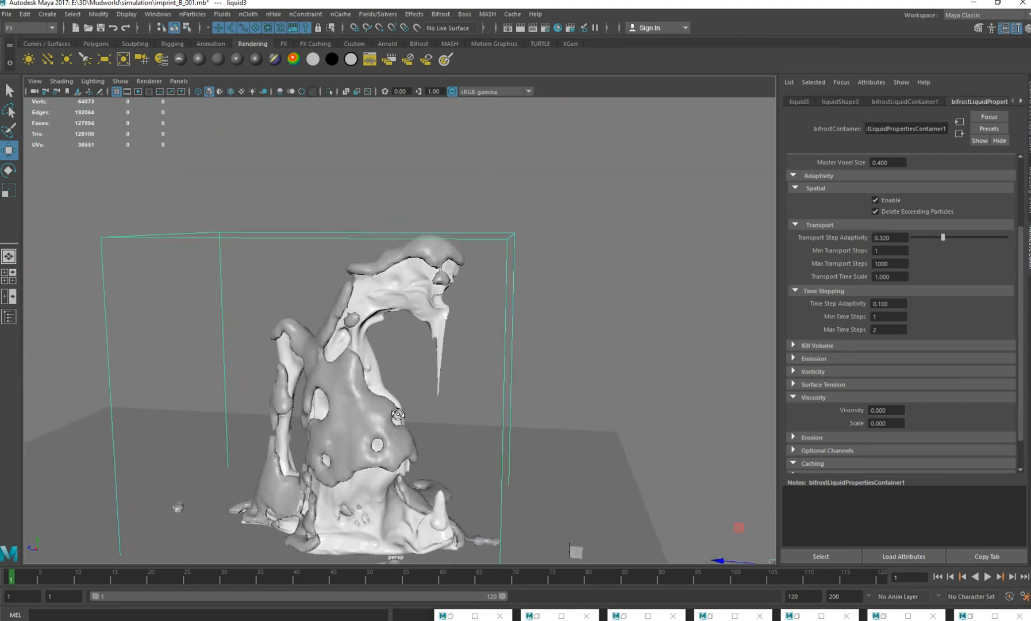
pyautogui.keyDown('alt'); pyautogui.moveTo(384, 446); pyautogui.dragTo(398, 347); pyautogui.keyUp('alt')
pyautogui.keyDown('alt'); pyautogui.moveTo(397, 347); pyautogui.dragTo(389, 452, button='middle'); pyautogui.keyUp('alt')
pyautogui.keyDown('alt'); pyautogui.moveTo(390, 452); pyautogui.dragTo(397, 260); pyautogui.keyUp('alt')
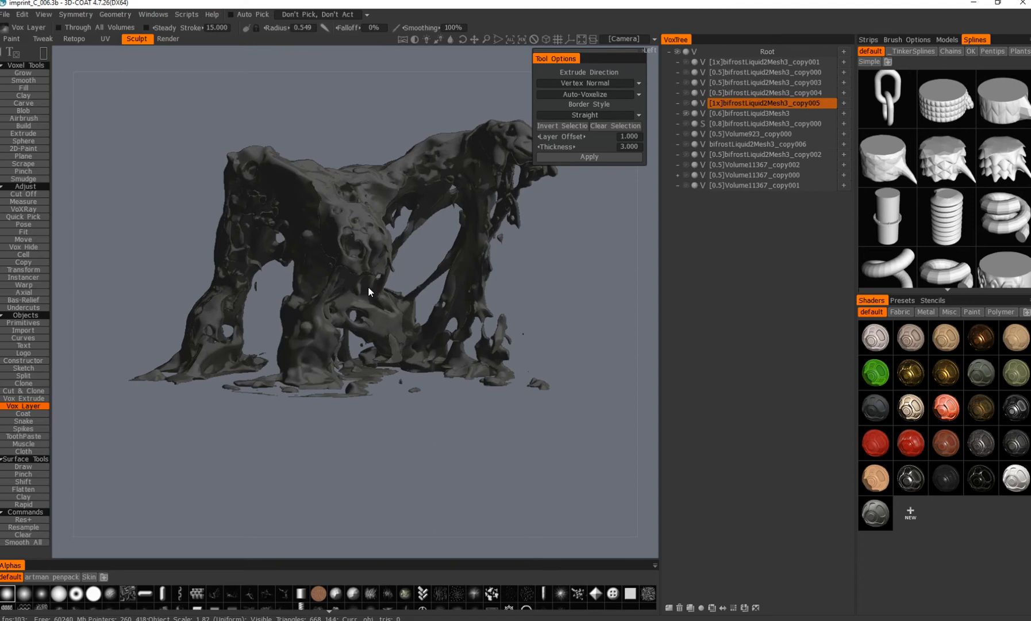
# Switch to 3D-Coat and examine the imprint_C_006 mud creature up close, including its skull-like face, legs and hanging drips.
pyautogui.moveTo(405, 297)
pyautogui.keyDown('alt'); pyautogui.mouseDown()
pyautogui.moveTo(436, 301)
pyautogui.moveTo(414, 304)
pyautogui.mouseUp(); pyautogui.keyUp('alt')
pyautogui.keyDown('alt'); pyautogui.moveTo(414, 304); pyautogui.dragTo(449, 322, button='right'); pyautogui.keyUp('alt')
pyautogui.keyDown('alt'); pyautogui.moveTo(449, 322); pyautogui.dragTo(397, 296); pyautogui.keyUp('alt')
pyautogui.keyDown('alt'); pyautogui.moveTo(345, 297); pyautogui.dragTo(156, 288, button='right'); pyautogui.keyUp('alt')
pyautogui.keyDown('alt'); pyautogui.moveTo(155, 287); pyautogui.dragTo(604, 348); pyautogui.keyUp('alt')
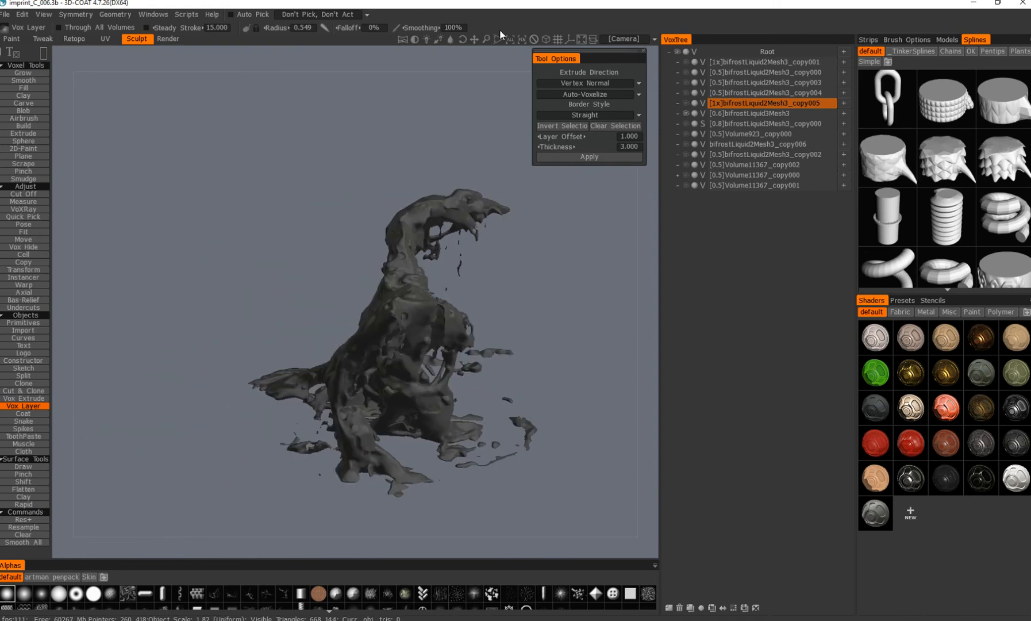
pyautogui.keyDown('alt'); pyautogui.moveTo(490, 411); pyautogui.dragTo(445, 388, button='middle'); pyautogui.keyUp('alt')
pyautogui.keyDown('alt'); pyautogui.moveTo(445, 389); pyautogui.dragTo(535, 373, button='right'); pyautogui.keyUp('alt')
pyautogui.keyDown('alt'); pyautogui.moveTo(535, 373); pyautogui.dragTo(414, 357); pyautogui.keyUp('alt')
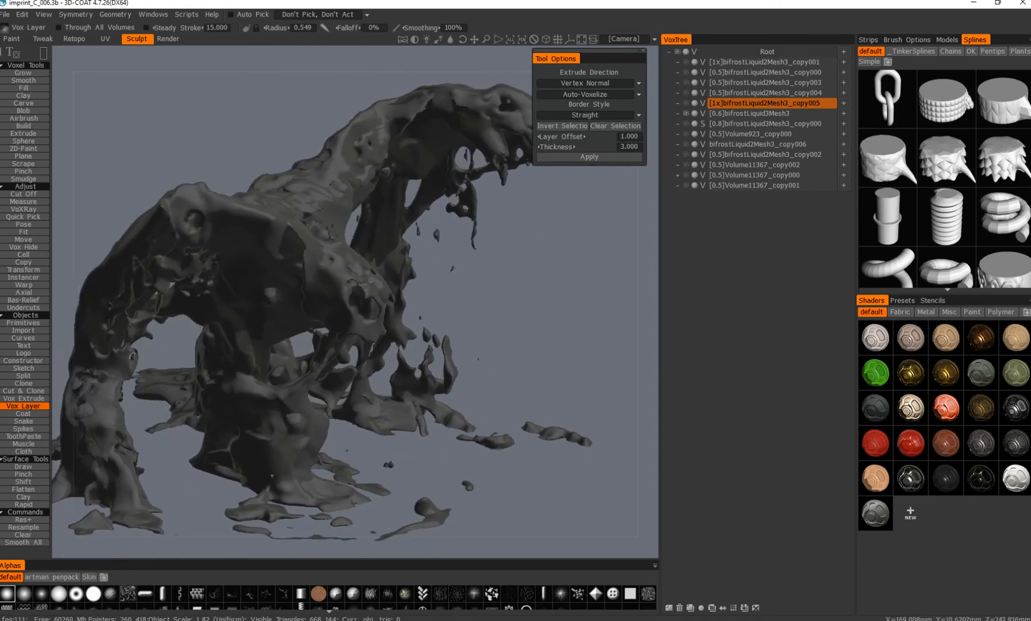
pyautogui.keyDown('alt'); pyautogui.moveTo(414, 357); pyautogui.dragTo(466, 345, button='right'); pyautogui.keyUp('alt')
pyautogui.keyDown('alt'); pyautogui.moveTo(466, 345); pyautogui.dragTo(420, 339); pyautogui.keyUp('alt')
pyautogui.keyDown('alt'); pyautogui.moveTo(85, 472); pyautogui.dragTo(190, 475); pyautogui.keyUp('alt')
pyautogui.keyDown('alt'); pyautogui.moveTo(189, 475); pyautogui.dragTo(264, 469, button='right'); pyautogui.keyUp('alt')
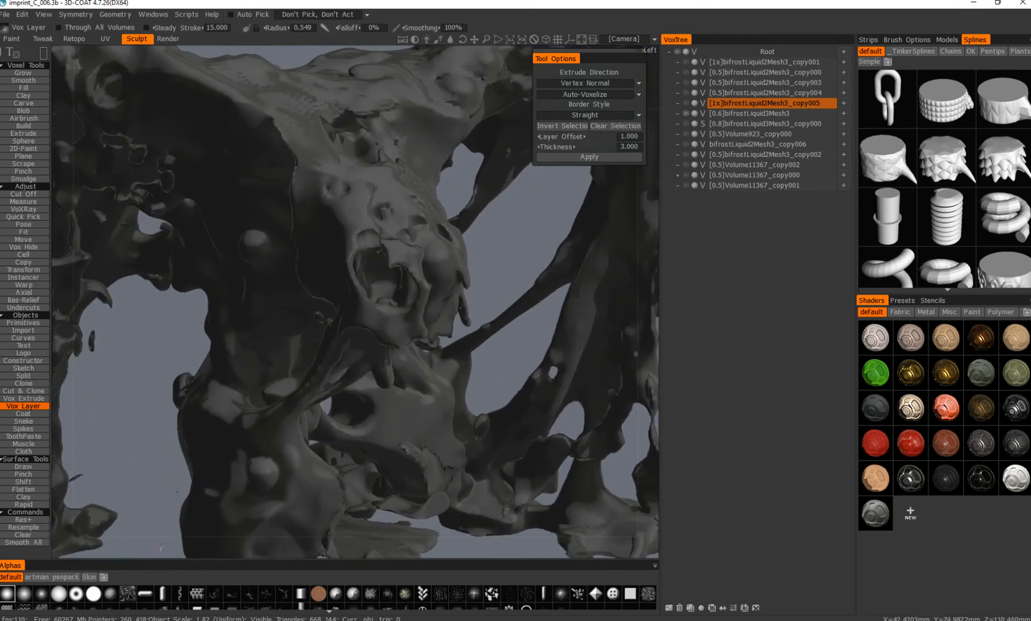
pyautogui.keyDown('alt'); pyautogui.moveTo(265, 468); pyautogui.dragTo(328, 472); pyautogui.keyUp('alt')
pyautogui.keyDown('alt'); pyautogui.moveTo(328, 471); pyautogui.dragTo(282, 484, button='right'); pyautogui.keyUp('alt')
pyautogui.moveTo(282, 484)
pyautogui.keyDown('alt'); pyautogui.mouseDown()
pyautogui.moveTo(334, 437)
pyautogui.moveTo(384, 352)
pyautogui.moveTo(525, 422)
pyautogui.mouseUp(); pyautogui.keyUp('alt')
pyautogui.keyDown('alt'); pyautogui.moveTo(525, 421); pyautogui.dragTo(432, 459, button='middle'); pyautogui.keyUp('alt')
pyautogui.keyDown('alt'); pyautogui.moveTo(433, 459); pyautogui.dragTo(433, 279, button='right'); pyautogui.keyUp('alt')
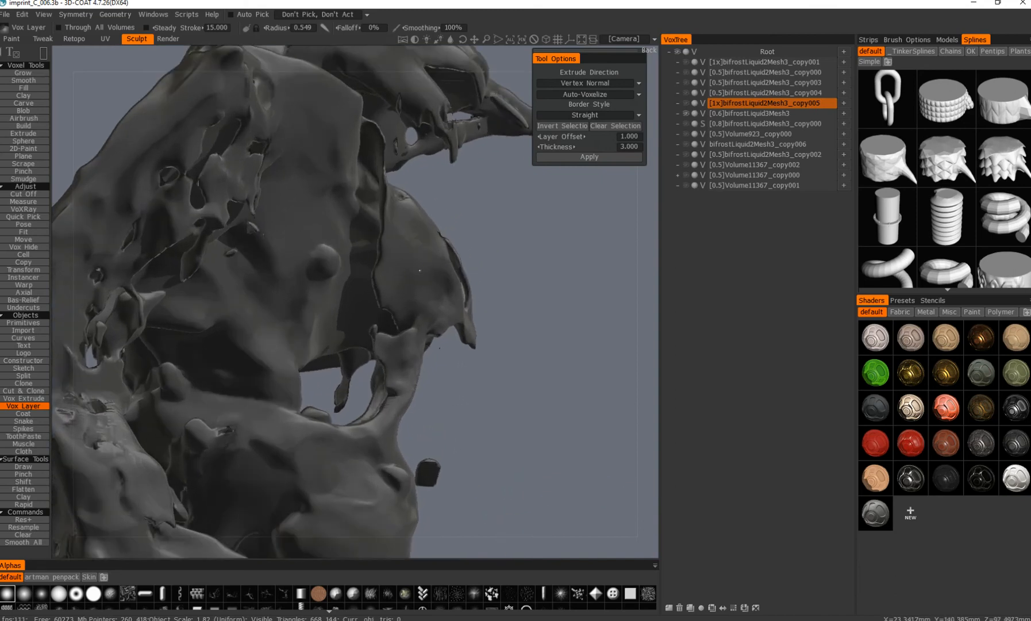
pyautogui.moveTo(379, 173)
pyautogui.keyDown('alt'); pyautogui.mouseDown()
pyautogui.moveTo(294, 297)
pyautogui.moveTo(329, 338)
pyautogui.moveTo(397, 351)
pyautogui.moveTo(443, 328)
pyautogui.moveTo(276, 322)
pyautogui.mouseUp(); pyautogui.keyUp('alt')
pyautogui.keyDown('alt'); pyautogui.moveTo(253, 311); pyautogui.dragTo(238, 439, button='right'); pyautogui.keyUp('alt')
pyautogui.moveTo(238, 439)
pyautogui.keyDown('alt'); pyautogui.mouseDown()
pyautogui.moveTo(307, 338)
pyautogui.moveTo(266, 362)
pyautogui.moveTo(291, 314)
pyautogui.moveTo(253, 325)
pyautogui.moveTo(380, 296)
pyautogui.moveTo(480, 319)
pyautogui.mouseUp(); pyautogui.keyUp('alt')
pyautogui.keyDown('alt'); pyautogui.moveTo(480, 319); pyautogui.dragTo(488, 230, button='right'); pyautogui.keyUp('alt')
pyautogui.keyDown('alt'); pyautogui.moveTo(488, 230); pyautogui.dragTo(383, 295); pyautogui.keyUp('alt')
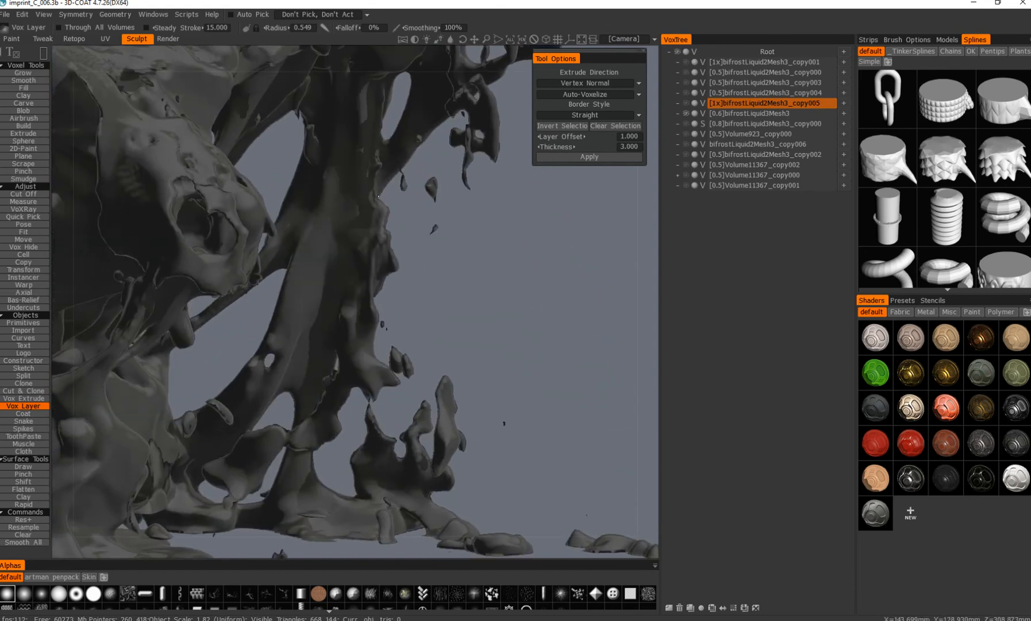
# Examine the whole mud creature from all around, including its opposite flank and the splashes at its feet.
pyautogui.keyDown('alt'); pyautogui.moveTo(383, 296); pyautogui.dragTo(369, 351, button='right'); pyautogui.keyUp('alt')
pyautogui.moveTo(369, 352)
pyautogui.keyDown('alt'); pyautogui.mouseDown()
pyautogui.moveTo(62, 328)
pyautogui.moveTo(338, 355)
pyautogui.moveTo(428, 278)
pyautogui.moveTo(322, 282)
pyautogui.mouseUp(); pyautogui.keyUp('alt')
pyautogui.moveTo(489, 368)
pyautogui.keyDown('alt'); pyautogui.mouseDown()
pyautogui.moveTo(410, 334)
pyautogui.moveTo(444, 311)
pyautogui.moveTo(444, 336)
pyautogui.moveTo(368, 340)
pyautogui.moveTo(442, 322)
pyautogui.mouseUp(); pyautogui.keyUp('alt')
pyautogui.keyDown('alt'); pyautogui.moveTo(442, 221); pyautogui.dragTo(440, 379, button='middle'); pyautogui.keyUp('alt')
pyautogui.moveTo(439, 345)
pyautogui.keyDown('alt'); pyautogui.mouseDown()
pyautogui.moveTo(403, 339)
pyautogui.moveTo(472, 351)
pyautogui.mouseUp(); pyautogui.keyUp('alt')
pyautogui.keyDown('alt'); pyautogui.moveTo(472, 351); pyautogui.dragTo(402, 368, button='right'); pyautogui.keyUp('alt')
pyautogui.moveTo(483, 356)
pyautogui.keyDown('alt'); pyautogui.mouseDown()
pyautogui.moveTo(368, 368)
pyautogui.moveTo(384, 365)
pyautogui.moveTo(368, 357)
pyautogui.moveTo(387, 373)
pyautogui.moveTo(373, 347)
pyautogui.moveTo(408, 404)
pyautogui.moveTo(299, 40)
pyautogui.moveTo(316, 63)
pyautogui.mouseUp(); pyautogui.keyUp('alt')
pyautogui.moveTo(334, 322)
pyautogui.keyDown('alt'); pyautogui.mouseDown()
pyautogui.moveTo(345, 308)
pyautogui.moveTo(357, 317)
pyautogui.moveTo(403, 247)
pyautogui.mouseUp(); pyautogui.keyUp('alt')
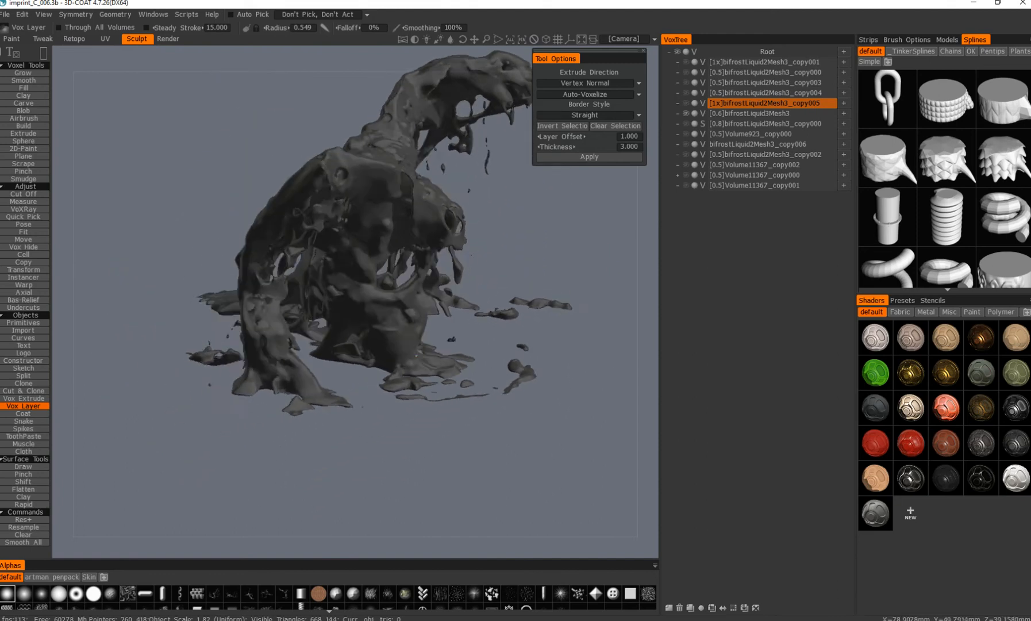
pyautogui.keyDown('alt'); pyautogui.moveTo(417, 356); pyautogui.dragTo(550, 258); pyautogui.keyUp('alt')
pyautogui.keyDown('alt'); pyautogui.moveTo(549, 257); pyautogui.dragTo(436, 344, button='middle'); pyautogui.keyUp('alt')
pyautogui.moveTo(437, 343)
pyautogui.keyDown('alt'); pyautogui.mouseDown()
pyautogui.moveTo(426, 312)
pyautogui.moveTo(396, 293)
pyautogui.moveTo(406, 290)
pyautogui.mouseUp(); pyautogui.keyUp('alt')
pyautogui.keyDown('alt'); pyautogui.moveTo(405, 291); pyautogui.dragTo(410, 323, button='middle'); pyautogui.keyUp('alt')
pyautogui.keyDown('alt'); pyautogui.moveTo(410, 323); pyautogui.dragTo(403, 348); pyautogui.keyUp('alt')
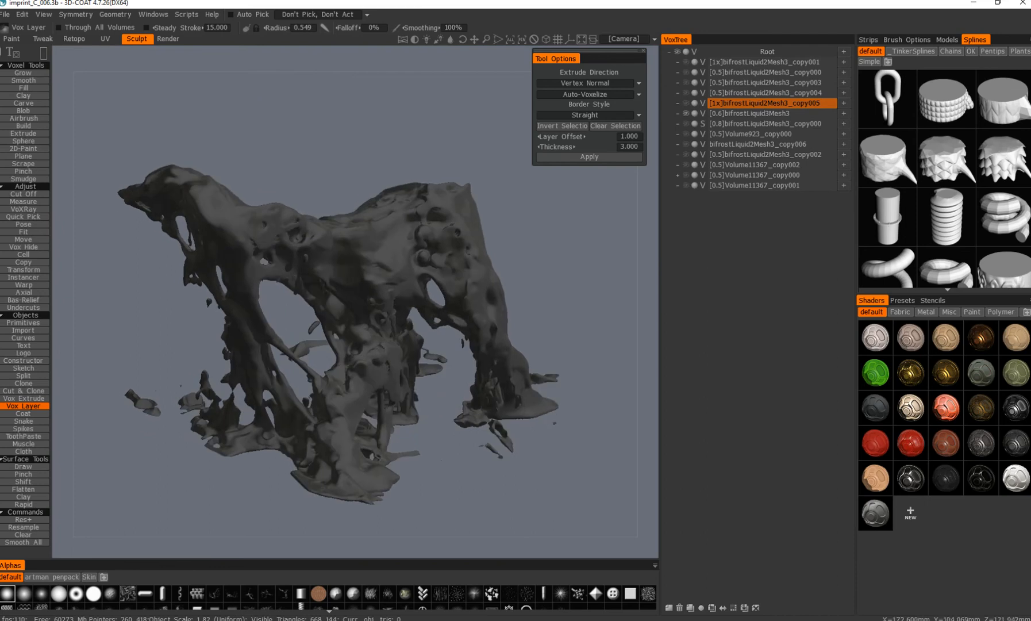
pyautogui.keyDown('alt'); pyautogui.moveTo(402, 348); pyautogui.dragTo(428, 325, button='middle'); pyautogui.keyUp('alt')
pyautogui.moveTo(429, 325)
pyautogui.keyDown('alt'); pyautogui.mouseDown(button='right')
pyautogui.moveTo(477, 298)
pyautogui.moveTo(370, 357)
pyautogui.moveTo(378, 352)
pyautogui.mouseUp(button='right'); pyautogui.keyUp('alt')
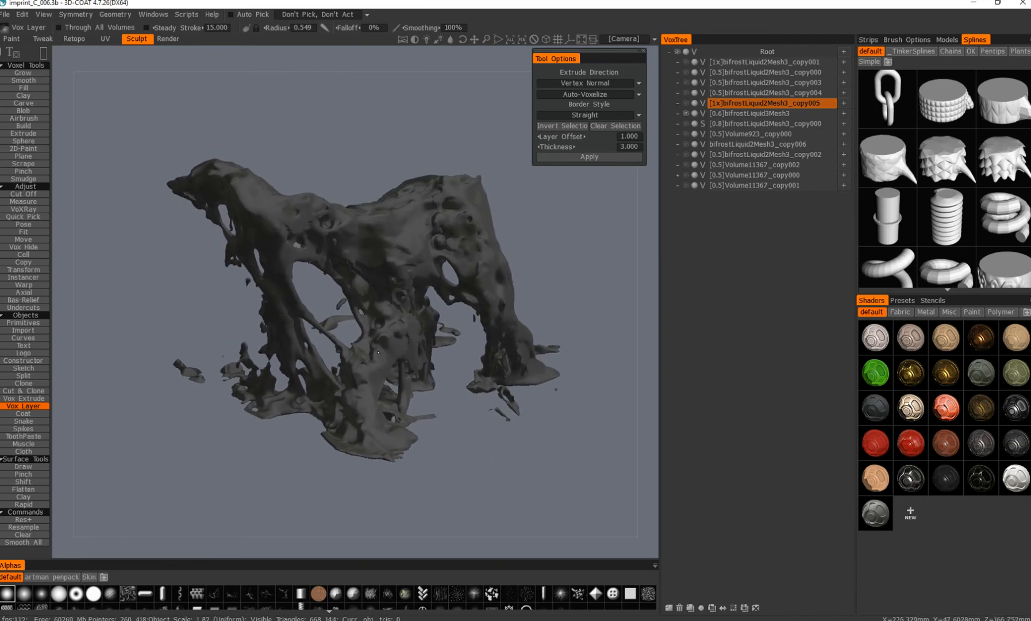
pyautogui.keyDown('alt'); pyautogui.moveTo(388, 349); pyautogui.dragTo(375, 333, button='middle'); pyautogui.keyUp('alt')
pyautogui.keyDown('alt'); pyautogui.moveTo(375, 333); pyautogui.dragTo(354, 359); pyautogui.keyUp('alt')
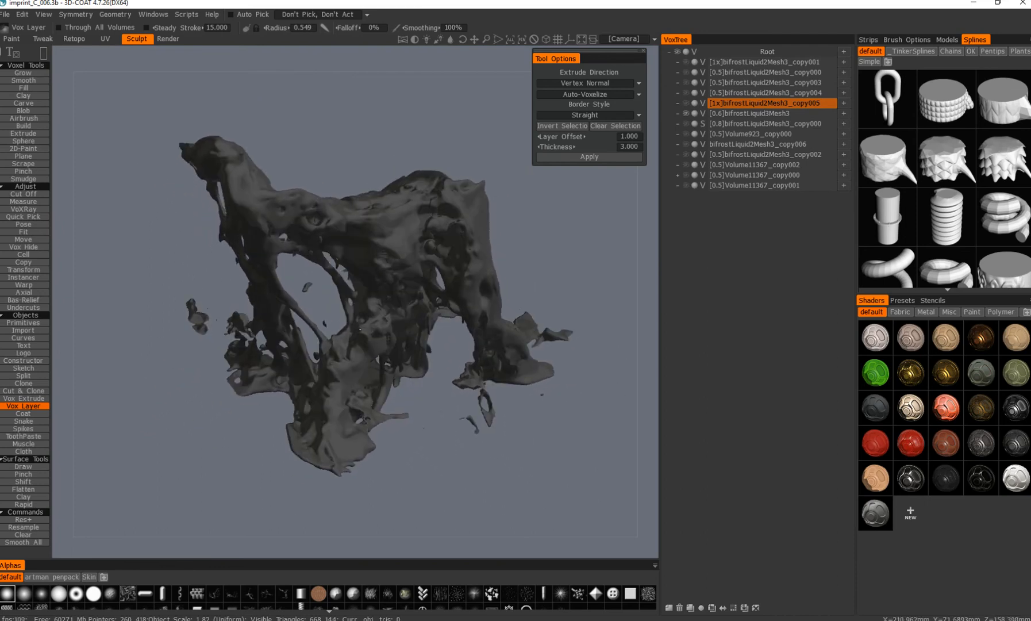
pyautogui.keyDown('alt'); pyautogui.moveTo(354, 360); pyautogui.dragTo(346, 377, button='middle'); pyautogui.keyUp('alt')
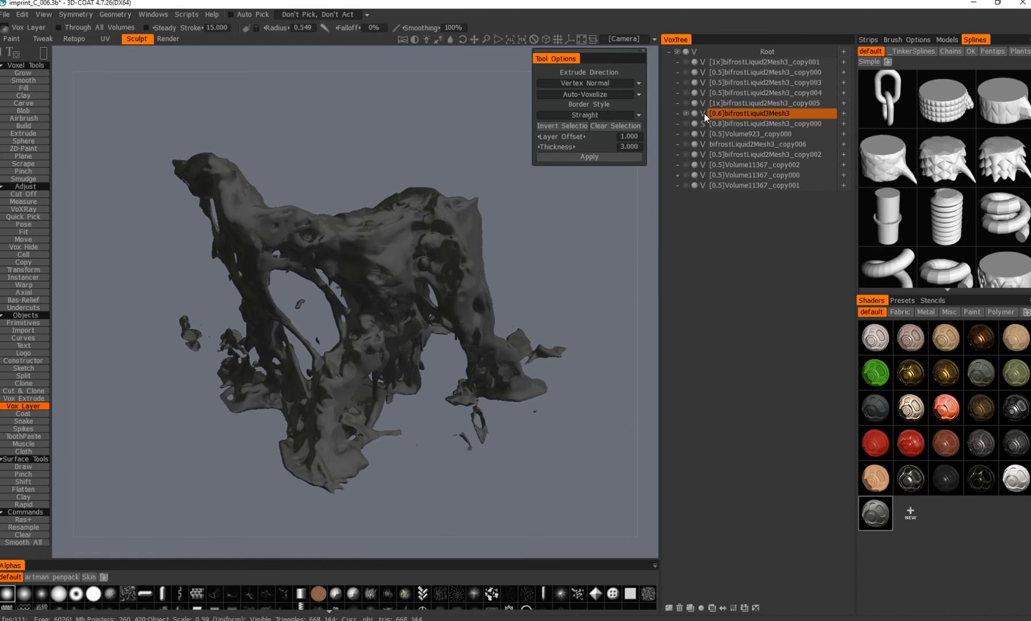
# Convert the bifrostLiquid3Mesh layer from voxels to surface mode.
pyautogui.press('Return')
pyautogui.keyDown('alt'); pyautogui.moveTo(190, 345); pyautogui.dragTo(178, 363, button='middle'); pyautogui.keyUp('alt')
pyautogui.keyDown('alt'); pyautogui.moveTo(178, 363); pyautogui.dragTo(219, 320, button='right'); pyautogui.keyUp('alt')
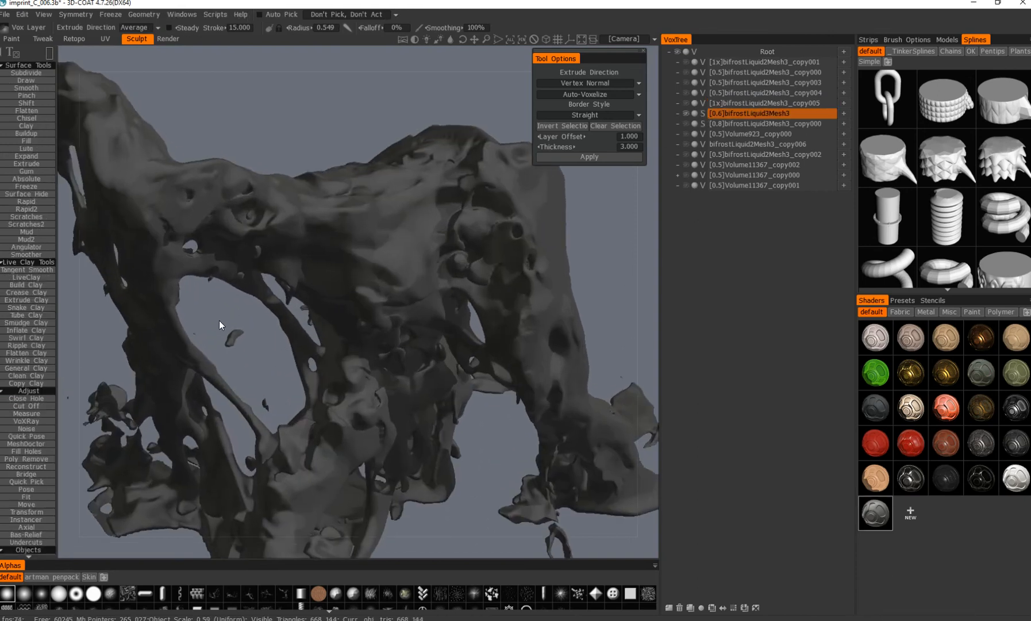
pyautogui.keyDown('alt'); pyautogui.moveTo(236, 389); pyautogui.dragTo(291, 375, button='middle'); pyautogui.keyUp('alt')
pyautogui.keyDown('alt'); pyautogui.moveTo(291, 375); pyautogui.dragTo(256, 386, button='right'); pyautogui.keyUp('alt')
pyautogui.keyDown('alt'); pyautogui.moveTo(257, 386); pyautogui.dragTo(221, 340); pyautogui.keyUp('alt')
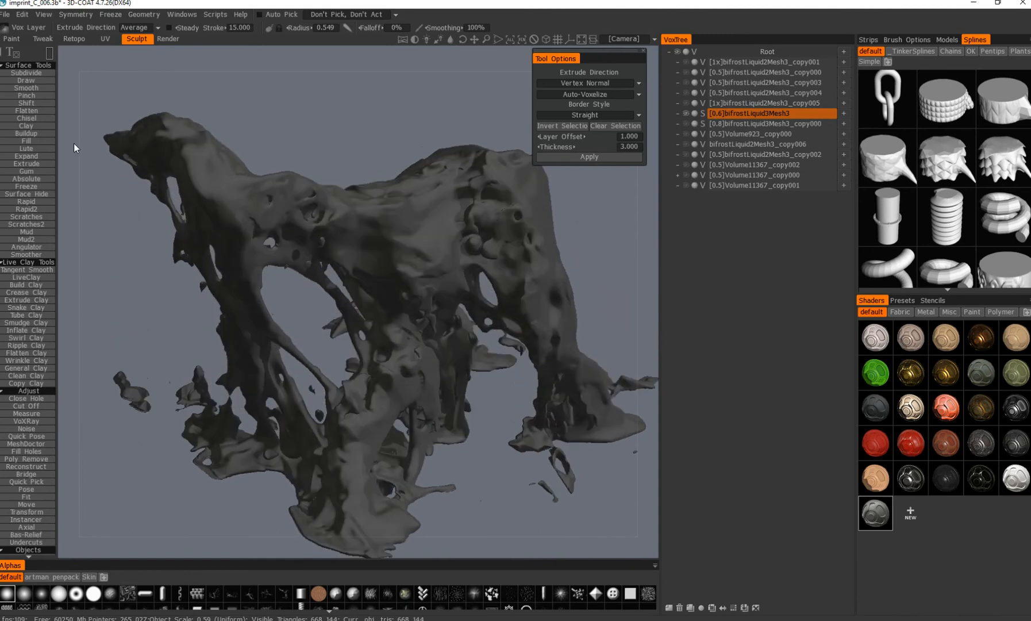
# Sculpt test strokes on the creature's flank and haunch with the Clay tool.
pyautogui.click(42, 128)
pyautogui.keyDown('alt'); pyautogui.moveTo(374, 244); pyautogui.dragTo(325, 281, button='middle'); pyautogui.keyUp('alt')
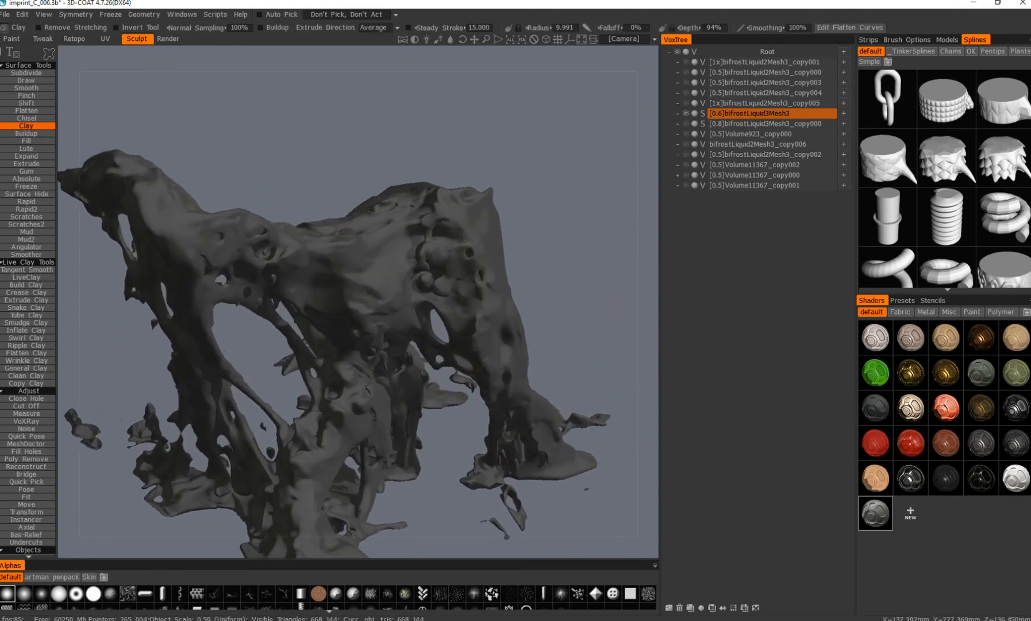
pyautogui.keyDown('alt'); pyautogui.moveTo(326, 281); pyautogui.dragTo(357, 264, button='right'); pyautogui.keyUp('alt')
pyautogui.press('e')
pyautogui.keyDown('alt'); pyautogui.moveTo(439, 256); pyautogui.dragTo(436, 283, button='middle'); pyautogui.keyUp('alt')
pyautogui.moveTo(436, 284)
pyautogui.keyDown('alt'); pyautogui.mouseDown()
pyautogui.moveTo(380, 293)
pyautogui.moveTo(374, 308)
pyautogui.mouseUp(); pyautogui.keyUp('alt')
pyautogui.press('e')
pyautogui.keyDown('alt'); pyautogui.moveTo(374, 309); pyautogui.dragTo(391, 326, button='middle'); pyautogui.keyUp('alt')
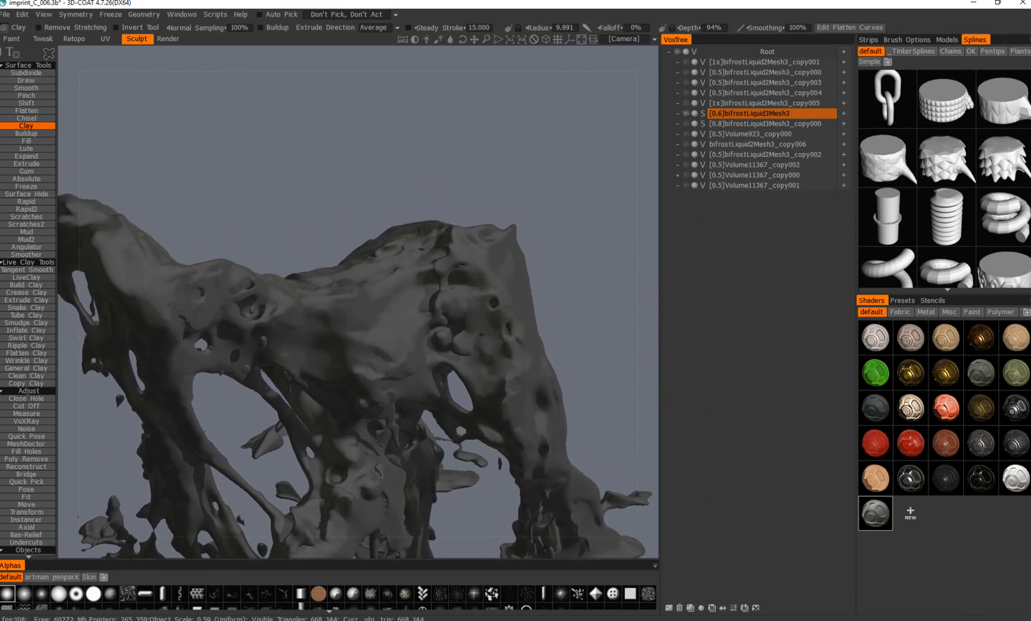
pyautogui.keyDown('alt'); pyautogui.moveTo(391, 365); pyautogui.dragTo(371, 362); pyautogui.keyUp('alt')
pyautogui.keyDown('alt'); pyautogui.moveTo(371, 362); pyautogui.dragTo(387, 350, button='right'); pyautogui.keyUp('alt')
pyautogui.keyDown('alt'); pyautogui.moveTo(387, 350); pyautogui.dragTo(371, 338, button='middle'); pyautogui.keyUp('alt')
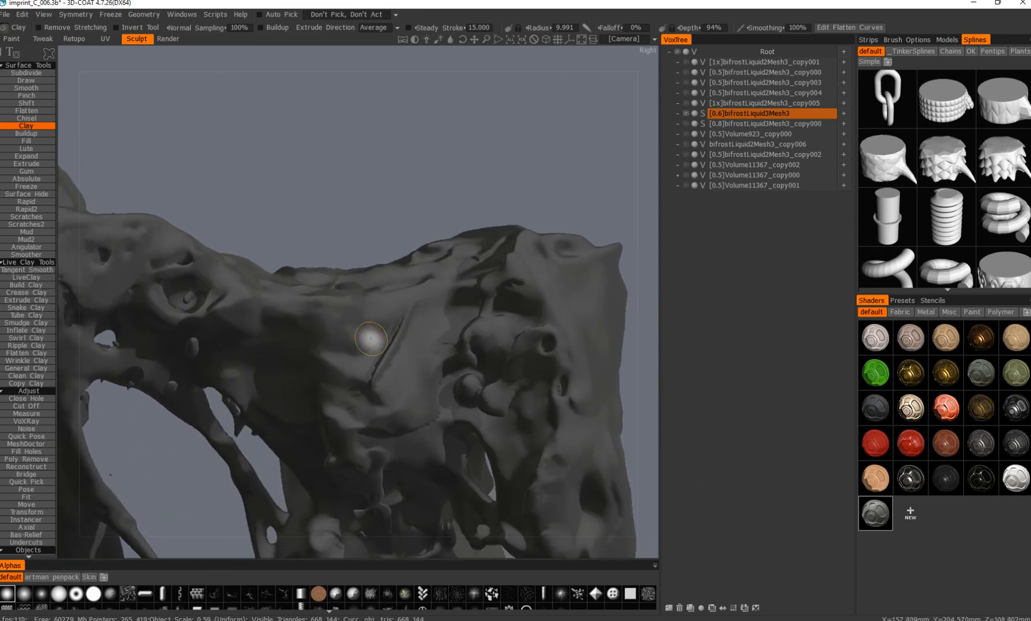
pyautogui.keyDown('alt'); pyautogui.moveTo(551, 315); pyautogui.dragTo(460, 291, button='middle'); pyautogui.keyUp('alt')
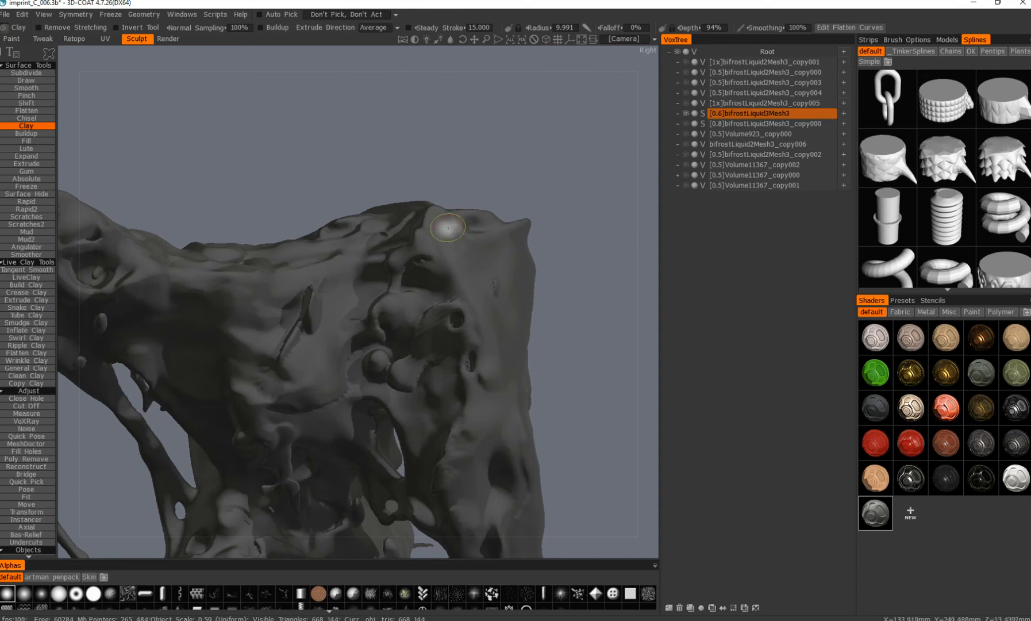
# Add small Clay strokes to the haunch, the skull-face side and the underside of the creature's head.
pyautogui.keyDown('alt'); pyautogui.moveTo(499, 410); pyautogui.dragTo(470, 310, button='middle'); pyautogui.keyUp('alt')
pyautogui.keyDown('alt'); pyautogui.moveTo(459, 390); pyautogui.dragTo(297, 322); pyautogui.keyUp('alt')
pyautogui.keyDown('alt'); pyautogui.moveTo(296, 322); pyautogui.dragTo(261, 327, button='right'); pyautogui.keyUp('alt')
pyautogui.keyDown('alt'); pyautogui.moveTo(269, 362); pyautogui.dragTo(127, 343); pyautogui.keyUp('alt')
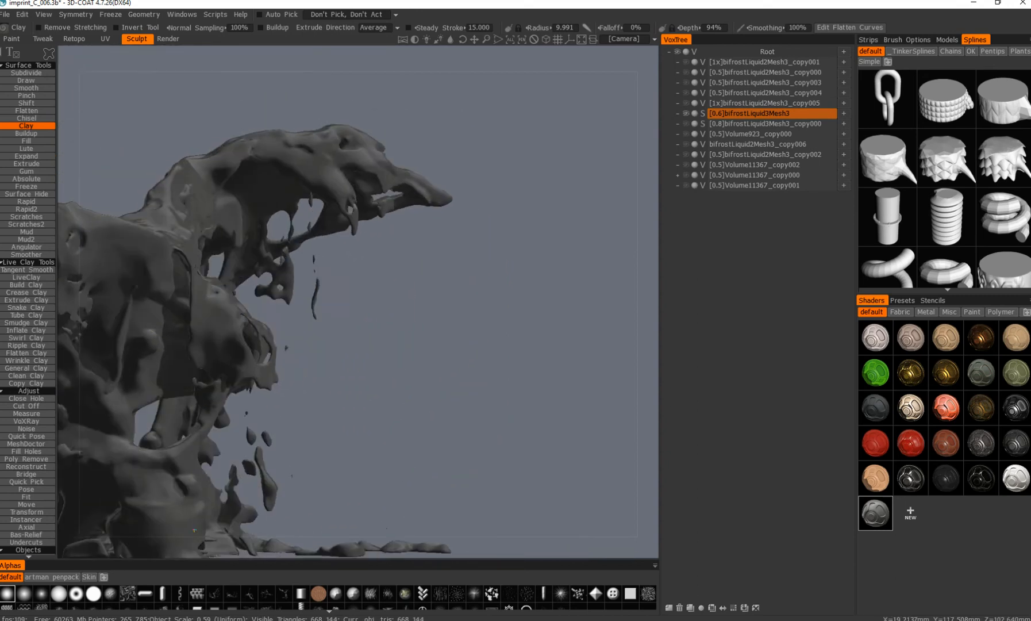
pyautogui.keyDown('alt'); pyautogui.moveTo(127, 344); pyautogui.dragTo(302, 360, button='middle'); pyautogui.keyUp('alt')
pyautogui.keyDown('alt'); pyautogui.moveTo(248, 298); pyautogui.dragTo(207, 311); pyautogui.keyUp('alt')
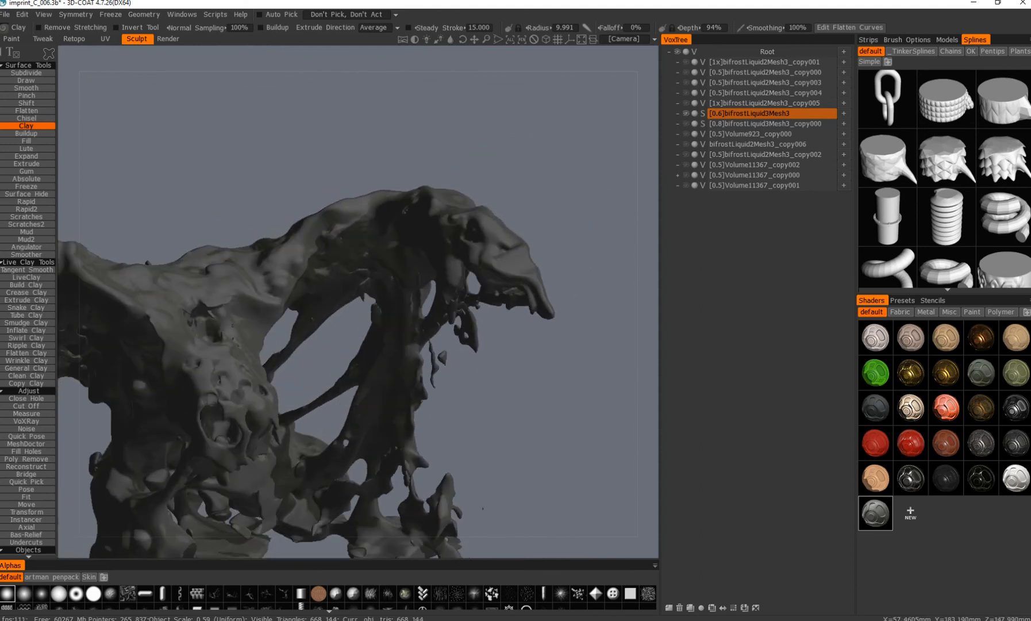
pyautogui.keyDown('alt'); pyautogui.moveTo(276, 264); pyautogui.dragTo(289, 297, button='middle'); pyautogui.keyUp('alt')
pyautogui.moveTo(290, 298)
pyautogui.keyDown('alt'); pyautogui.mouseDown()
pyautogui.moveTo(515, 318)
pyautogui.moveTo(598, 299)
pyautogui.mouseUp(); pyautogui.keyUp('alt')
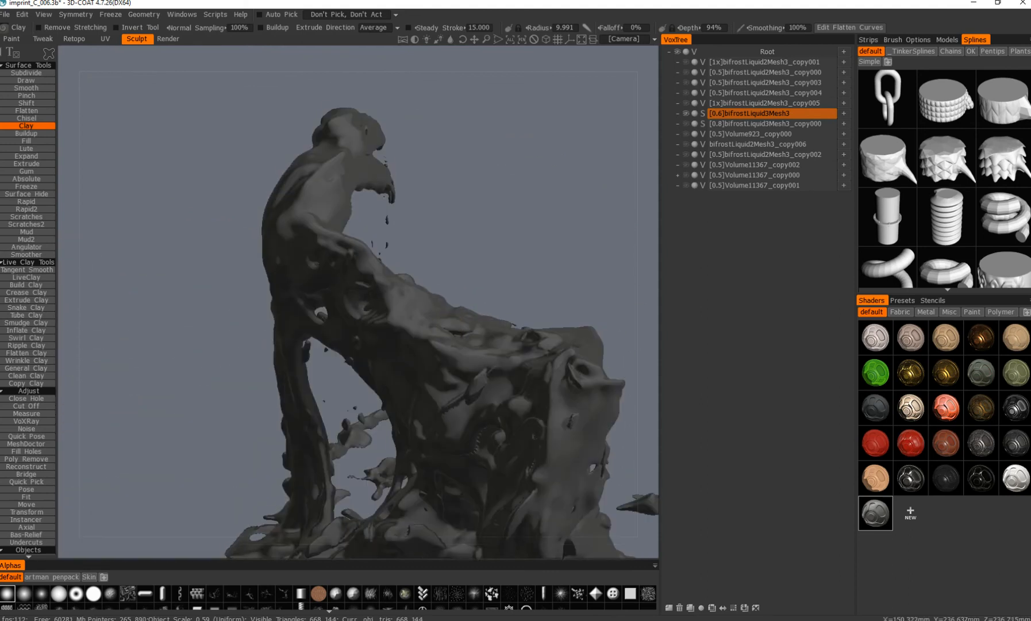
# Add short Clay strokes along the creature's neck and shoulder.
pyautogui.keyDown('alt'); pyautogui.moveTo(489, 258); pyautogui.dragTo(302, 325, button='middle'); pyautogui.keyUp('alt')
pyautogui.keyDown('alt'); pyautogui.moveTo(243, 350); pyautogui.dragTo(272, 305); pyautogui.keyUp('alt')
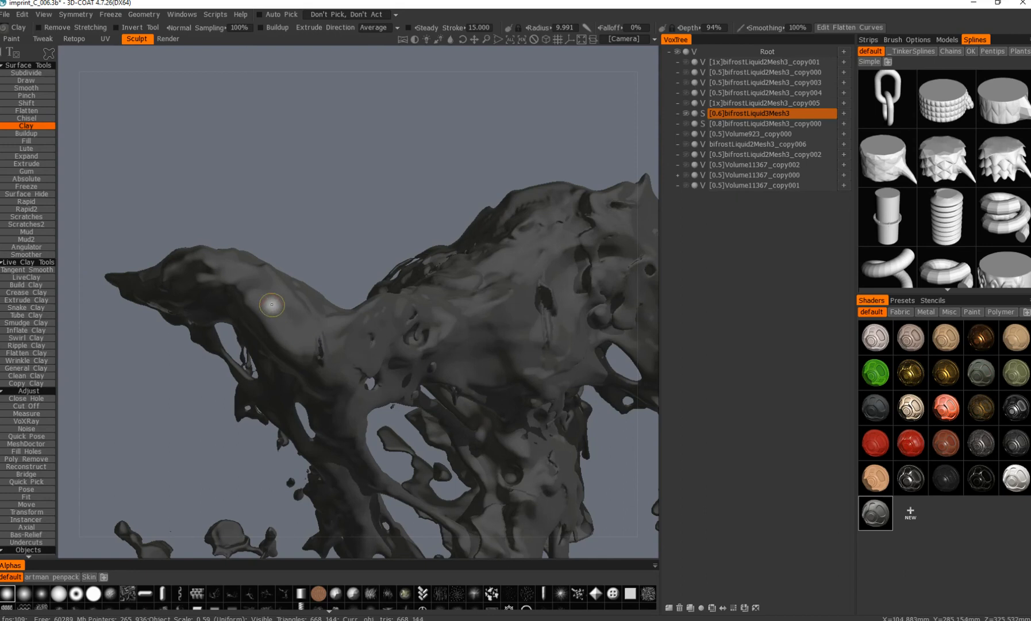
pyautogui.keyDown('alt'); pyautogui.moveTo(329, 396); pyautogui.dragTo(309, 324); pyautogui.keyUp('alt')
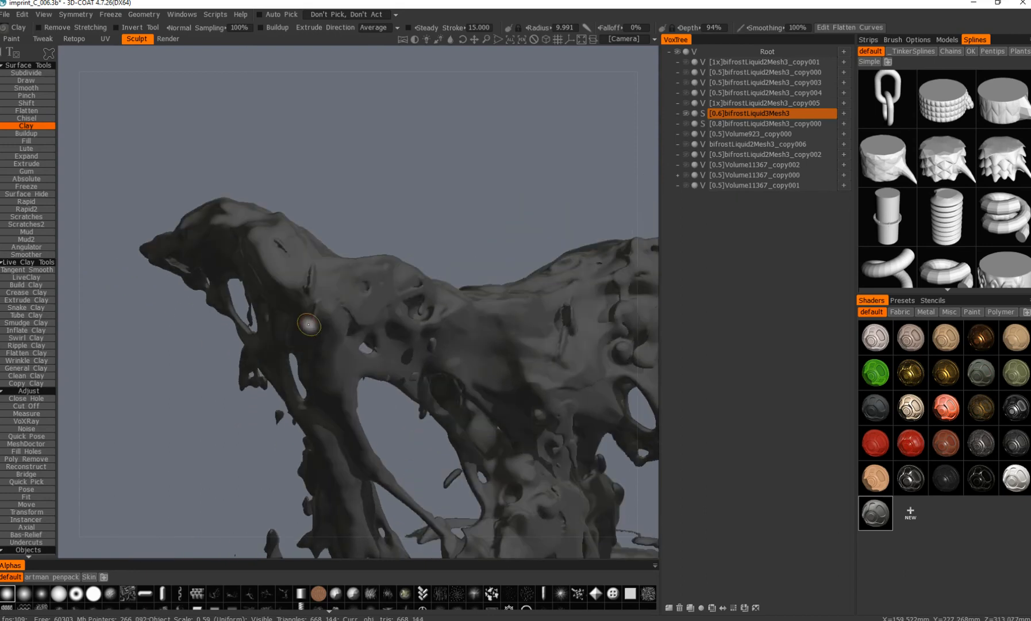
pyautogui.keyDown('alt'); pyautogui.moveTo(322, 328); pyautogui.dragTo(374, 316, button='right'); pyautogui.keyUp('alt')
pyautogui.moveTo(374, 316)
pyautogui.keyDown('alt'); pyautogui.mouseDown()
pyautogui.moveTo(329, 314)
pyautogui.moveTo(325, 397)
pyautogui.moveTo(348, 367)
pyautogui.moveTo(101, 371)
pyautogui.moveTo(64, 382)
pyautogui.moveTo(115, 365)
pyautogui.moveTo(230, 397)
pyautogui.moveTo(324, 391)
pyautogui.mouseUp(); pyautogui.keyUp('alt')
pyautogui.keyDown('alt'); pyautogui.moveTo(325, 391); pyautogui.dragTo(367, 368, button='right'); pyautogui.keyUp('alt')
pyautogui.moveTo(354, 370)
pyautogui.keyDown('alt'); pyautogui.mouseDown()
pyautogui.moveTo(364, 335)
pyautogui.moveTo(344, 300)
pyautogui.mouseUp(); pyautogui.keyUp('alt')
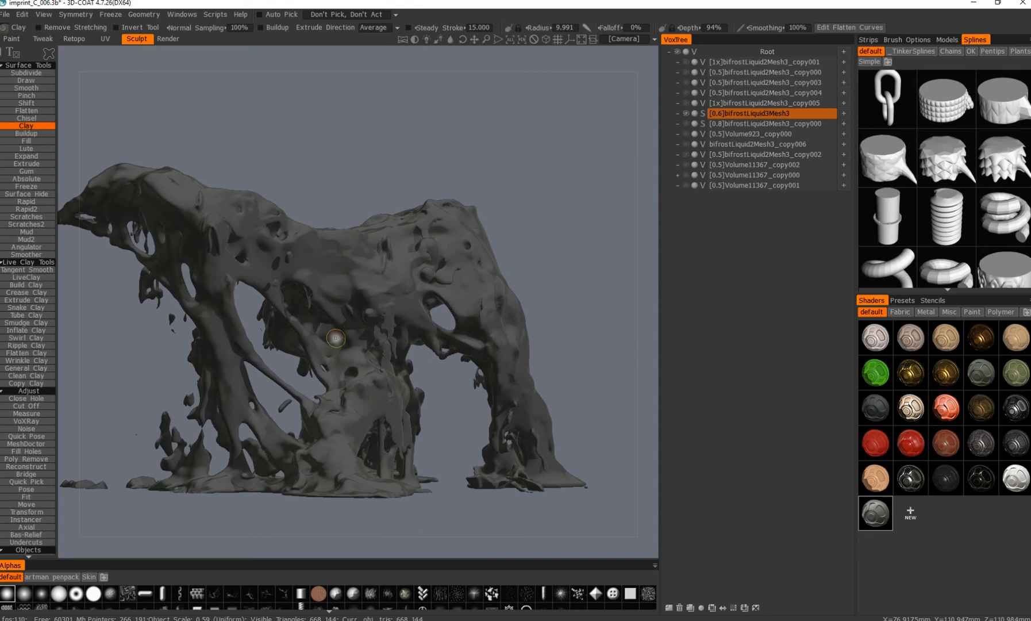
# Smooth the creature's neck and flank with the Smooth tool in Powerful mode.
pyautogui.keyDown('alt'); pyautogui.moveTo(346, 490); pyautogui.dragTo(368, 408); pyautogui.keyUp('alt')
pyautogui.keyDown('alt'); pyautogui.moveTo(377, 276); pyautogui.dragTo(356, 232); pyautogui.keyUp('alt')
pyautogui.keyDown('shift'); pyautogui.moveTo(247, 200); pyautogui.dragTo(269, 203); pyautogui.keyUp('shift')
pyautogui.keyDown('alt'); pyautogui.moveTo(396, 345); pyautogui.dragTo(389, 287); pyautogui.keyUp('alt')
pyautogui.moveTo(370, 323)
pyautogui.mouseDown()
pyautogui.moveTo(345, 460)
pyautogui.moveTo(402, 453)
pyautogui.moveTo(434, 428)
pyautogui.moveTo(535, 403)
pyautogui.mouseUp()
pyautogui.keyDown('alt'); pyautogui.moveTo(236, 163); pyautogui.dragTo(327, 232, button='middle'); pyautogui.keyUp('alt')
pyautogui.keyDown('alt'); pyautogui.moveTo(319, 279); pyautogui.dragTo(342, 455); pyautogui.keyUp('alt')
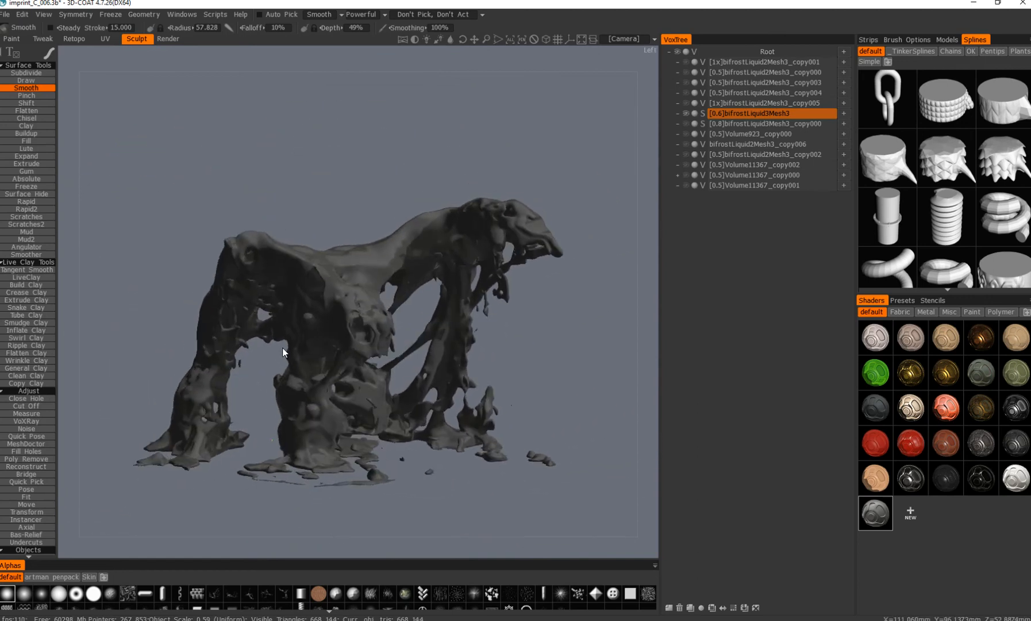
# Examine the smoothed neck, flank and legs of the creature up close and from a distance.
pyautogui.moveTo(221, 441)
pyautogui.keyDown('alt'); pyautogui.mouseDown()
pyautogui.moveTo(301, 470)
pyautogui.moveTo(368, 425)
pyautogui.moveTo(322, 460)
pyautogui.moveTo(405, 524)
pyautogui.moveTo(542, 269)
pyautogui.mouseUp(); pyautogui.keyUp('alt')
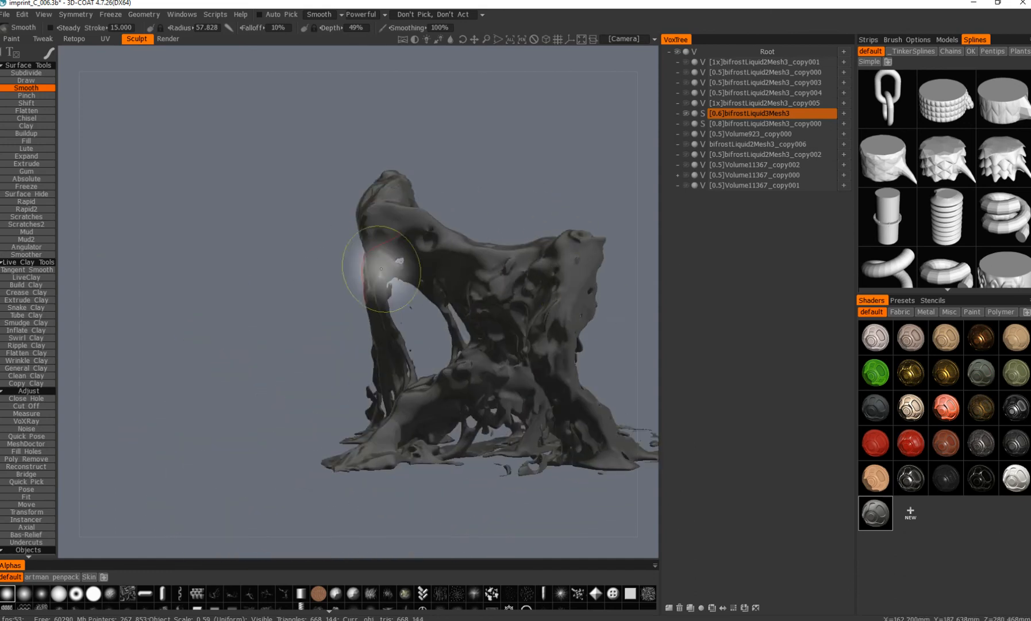
pyautogui.keyDown('alt'); pyautogui.moveTo(387, 265); pyautogui.dragTo(278, 275, button='middle'); pyautogui.keyUp('alt')
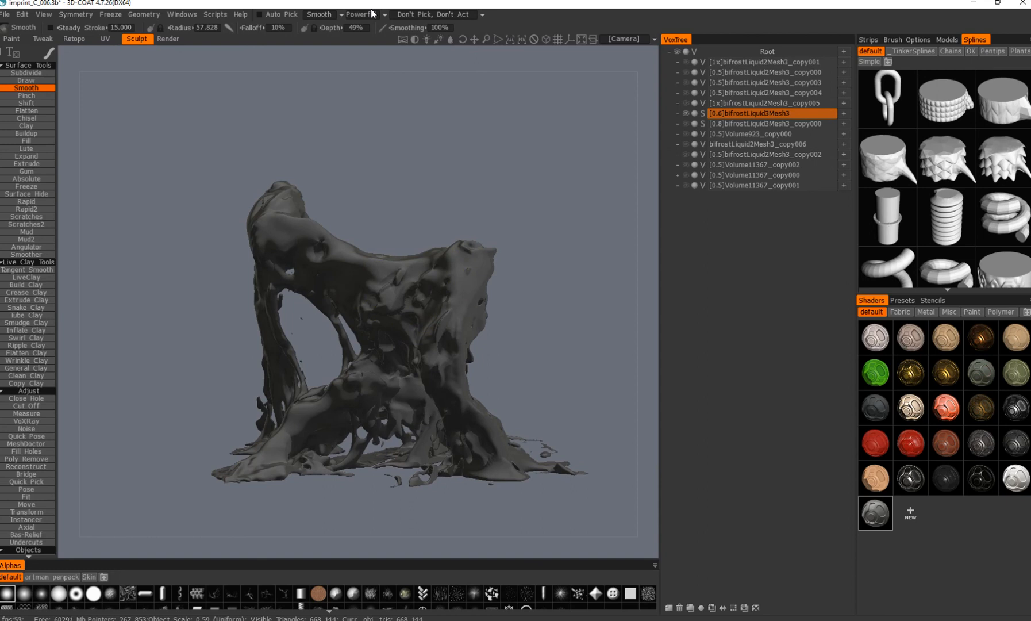
pyautogui.moveTo(345, 351)
pyautogui.keyDown('alt'); pyautogui.mouseDown()
pyautogui.moveTo(426, 397)
pyautogui.moveTo(454, 368)
pyautogui.mouseUp(); pyautogui.keyUp('alt')
pyautogui.keyDown('alt'); pyautogui.moveTo(402, 322); pyautogui.dragTo(348, 185, button='right'); pyautogui.keyUp('alt')
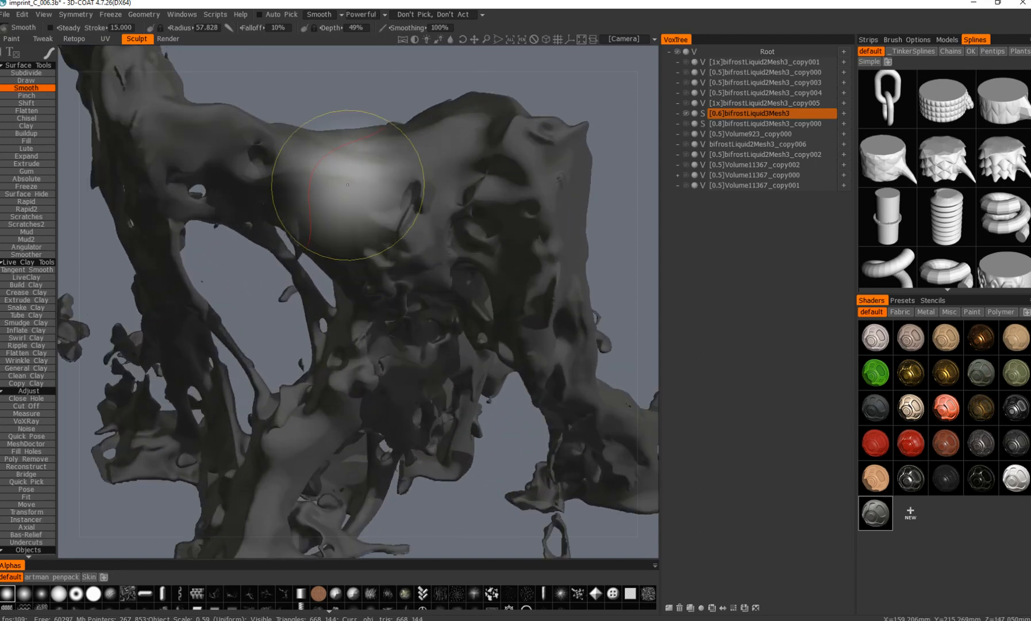
pyautogui.keyDown('alt'); pyautogui.moveTo(397, 218); pyautogui.dragTo(384, 262, button='right'); pyautogui.keyUp('alt')
pyautogui.keyDown('alt'); pyautogui.moveTo(383, 261); pyautogui.dragTo(364, 305, button='middle'); pyautogui.keyUp('alt')
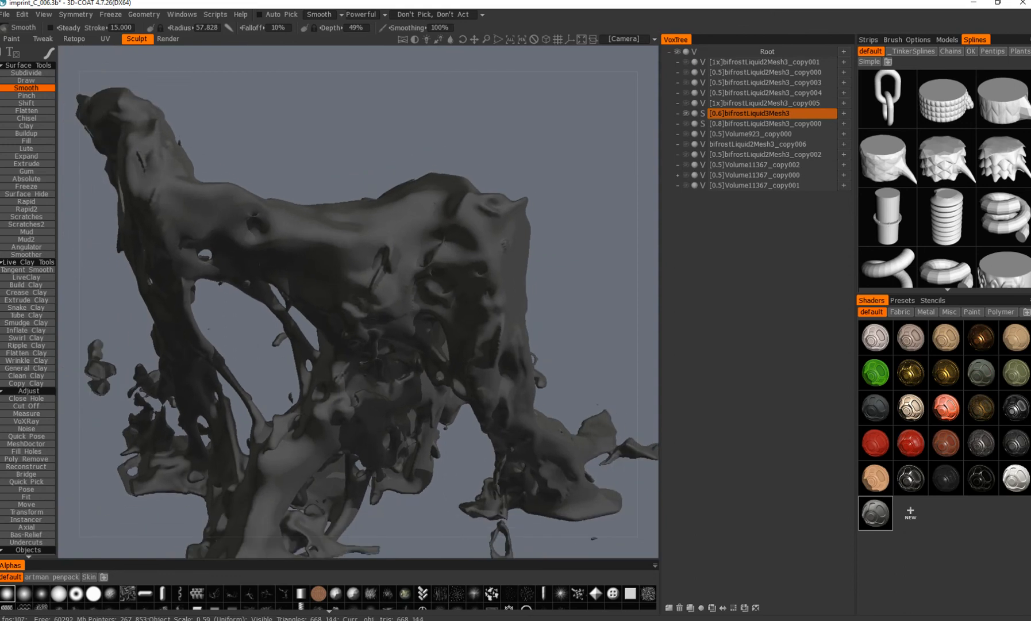
pyautogui.keyDown('alt'); pyautogui.moveTo(328, 366); pyautogui.dragTo(355, 321); pyautogui.keyUp('alt')
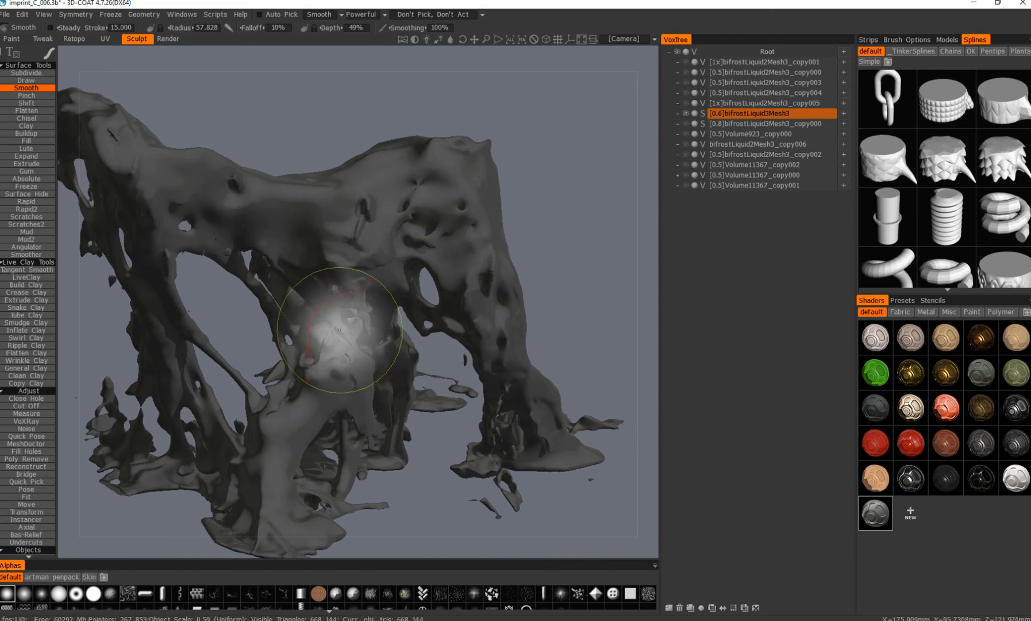
pyautogui.keyDown('alt'); pyautogui.moveTo(427, 352); pyautogui.dragTo(312, 352, button='right'); pyautogui.keyUp('alt')
pyautogui.keyDown('alt'); pyautogui.moveTo(312, 352); pyautogui.dragTo(322, 271); pyautogui.keyUp('alt')
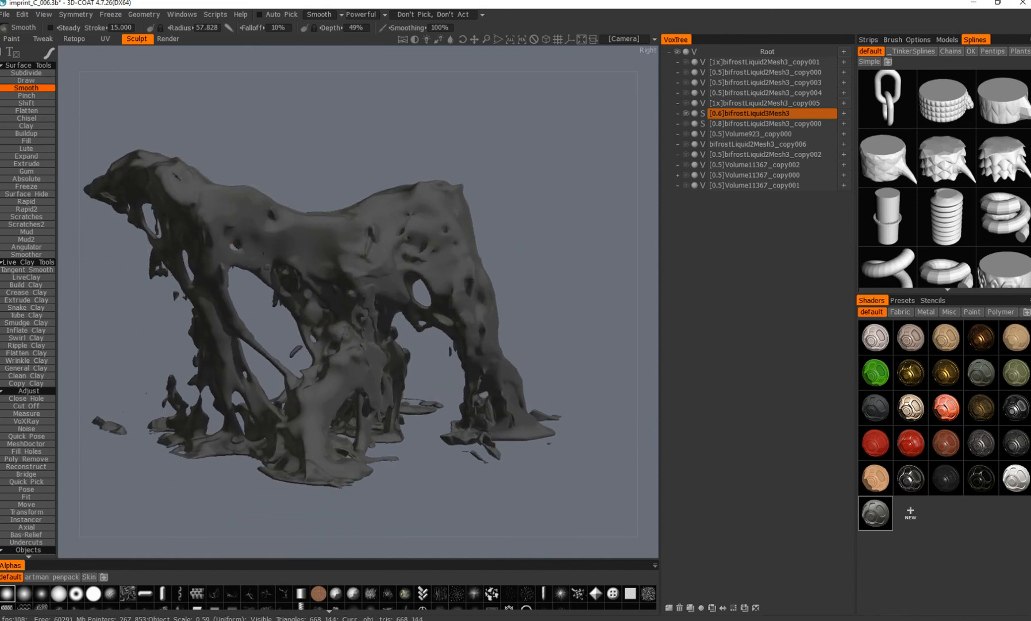
# Examine the whole creature from all around, including its skull-like face, hanging drips and the splashes at its feet.
pyautogui.keyDown('alt'); pyautogui.moveTo(293, 292); pyautogui.dragTo(157, 276); pyautogui.keyUp('alt')
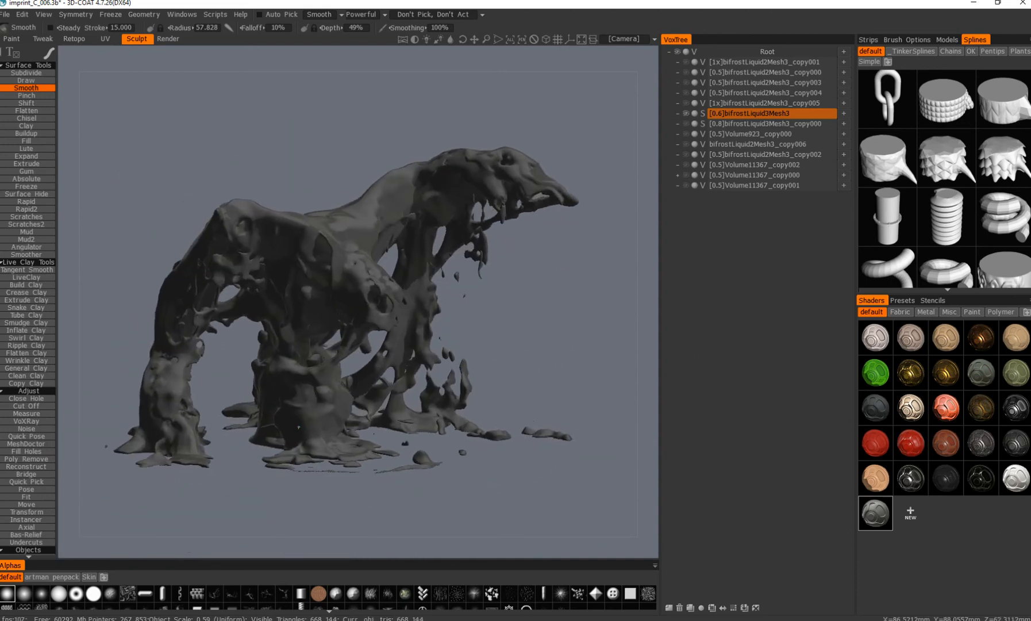
pyautogui.keyDown('alt'); pyautogui.moveTo(298, 427); pyautogui.dragTo(215, 307); pyautogui.keyUp('alt')
pyautogui.keyDown('alt'); pyautogui.moveTo(215, 307); pyautogui.dragTo(279, 303, button='middle'); pyautogui.keyUp('alt')
pyautogui.keyDown('alt'); pyautogui.moveTo(279, 303); pyautogui.dragTo(282, 409); pyautogui.keyUp('alt')
pyautogui.keyDown('alt'); pyautogui.moveTo(282, 409); pyautogui.dragTo(271, 384, button='right'); pyautogui.keyUp('alt')
pyautogui.keyDown('alt'); pyautogui.moveTo(270, 384); pyautogui.dragTo(312, 380); pyautogui.keyUp('alt')
pyautogui.keyDown('alt'); pyautogui.moveTo(312, 381); pyautogui.dragTo(326, 405, button='middle'); pyautogui.keyUp('alt')
pyautogui.keyDown('alt'); pyautogui.moveTo(327, 404); pyautogui.dragTo(300, 453); pyautogui.keyUp('alt')
pyautogui.keyDown('alt'); pyautogui.moveTo(315, 447); pyautogui.dragTo(321, 419, button='middle'); pyautogui.keyUp('alt')
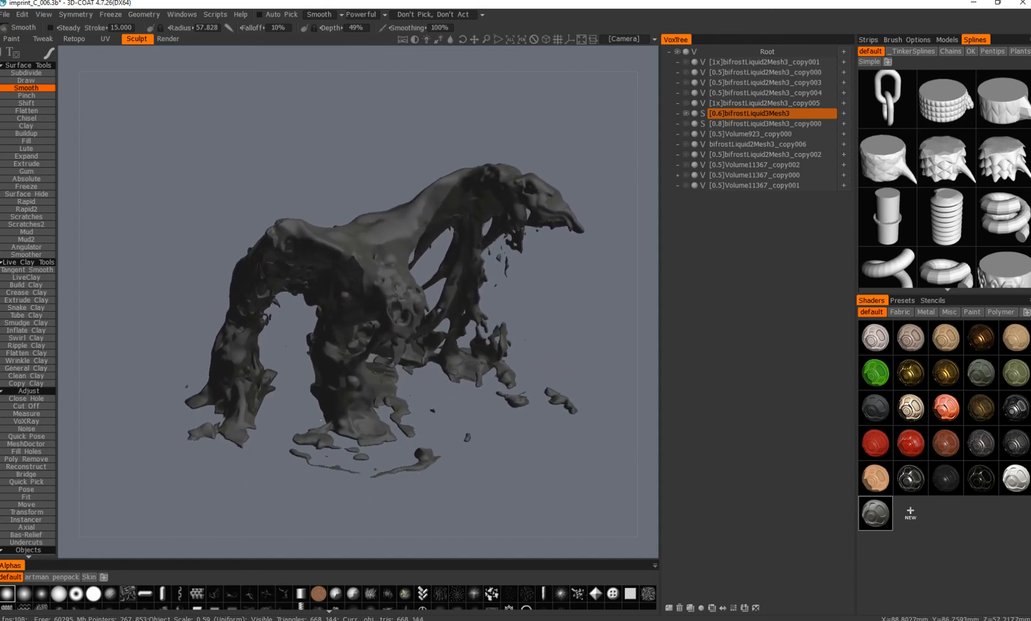
pyautogui.moveTo(321, 421)
pyautogui.keyDown('alt'); pyautogui.mouseDown()
pyautogui.moveTo(506, 397)
pyautogui.moveTo(683, 299)
pyautogui.moveTo(676, 293)
pyautogui.moveTo(573, 361)
pyautogui.moveTo(460, 371)
pyautogui.mouseUp(); pyautogui.keyUp('alt')
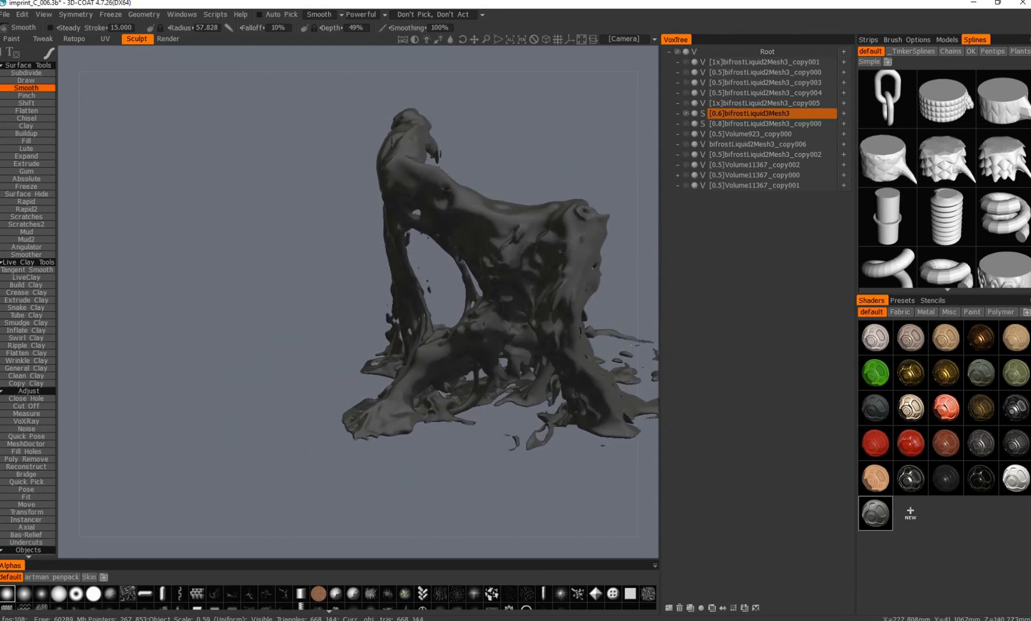
pyautogui.keyDown('alt'); pyautogui.moveTo(460, 371); pyautogui.dragTo(315, 377, button='middle'); pyautogui.keyUp('alt')
pyautogui.keyDown('alt'); pyautogui.moveTo(315, 378); pyautogui.dragTo(215, 377); pyautogui.keyUp('alt')
pyautogui.keyDown('alt'); pyautogui.moveTo(215, 378); pyautogui.dragTo(304, 367, button='middle'); pyautogui.keyUp('alt')
pyautogui.keyDown('alt'); pyautogui.moveTo(303, 367); pyautogui.dragTo(236, 374); pyautogui.keyUp('alt')
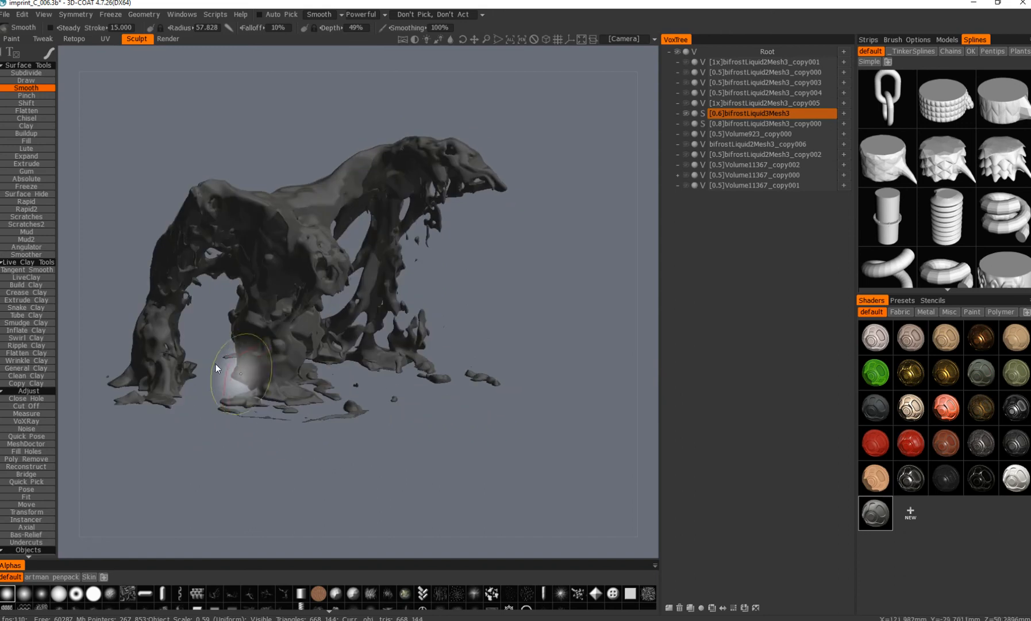
pyautogui.keyDown('alt'); pyautogui.moveTo(236, 374); pyautogui.dragTo(346, 387, button='middle'); pyautogui.keyUp('alt')
pyautogui.moveTo(346, 386)
pyautogui.keyDown('alt'); pyautogui.mouseDown()
pyautogui.moveTo(196, 378)
pyautogui.moveTo(336, 284)
pyautogui.moveTo(295, 392)
pyautogui.moveTo(295, 474)
pyautogui.moveTo(231, 342)
pyautogui.moveTo(536, 350)
pyautogui.moveTo(259, 282)
pyautogui.moveTo(299, 270)
pyautogui.mouseUp(); pyautogui.keyUp('alt')
pyautogui.moveTo(259, 411)
pyautogui.keyDown('alt'); pyautogui.mouseDown()
pyautogui.moveTo(377, 363)
pyautogui.moveTo(393, 435)
pyautogui.moveTo(452, 355)
pyautogui.moveTo(371, 371)
pyautogui.moveTo(362, 335)
pyautogui.moveTo(307, 437)
pyautogui.moveTo(354, 339)
pyautogui.moveTo(402, 304)
pyautogui.moveTo(387, 326)
pyautogui.moveTo(377, 302)
pyautogui.moveTo(396, 339)
pyautogui.moveTo(190, 345)
pyautogui.moveTo(344, 322)
pyautogui.moveTo(321, 370)
pyautogui.mouseUp(); pyautogui.keyUp('alt')
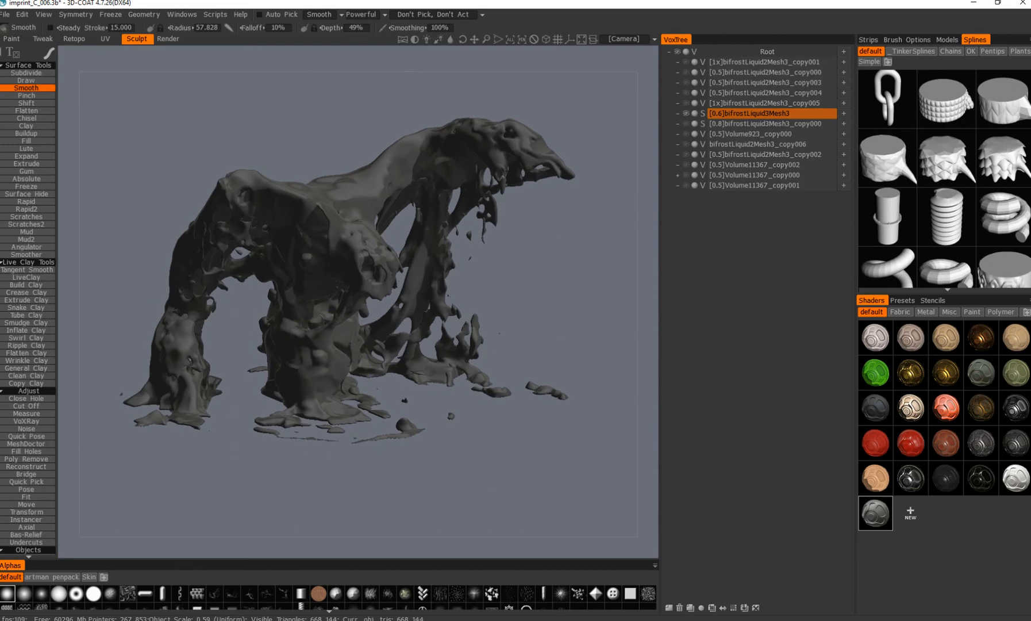